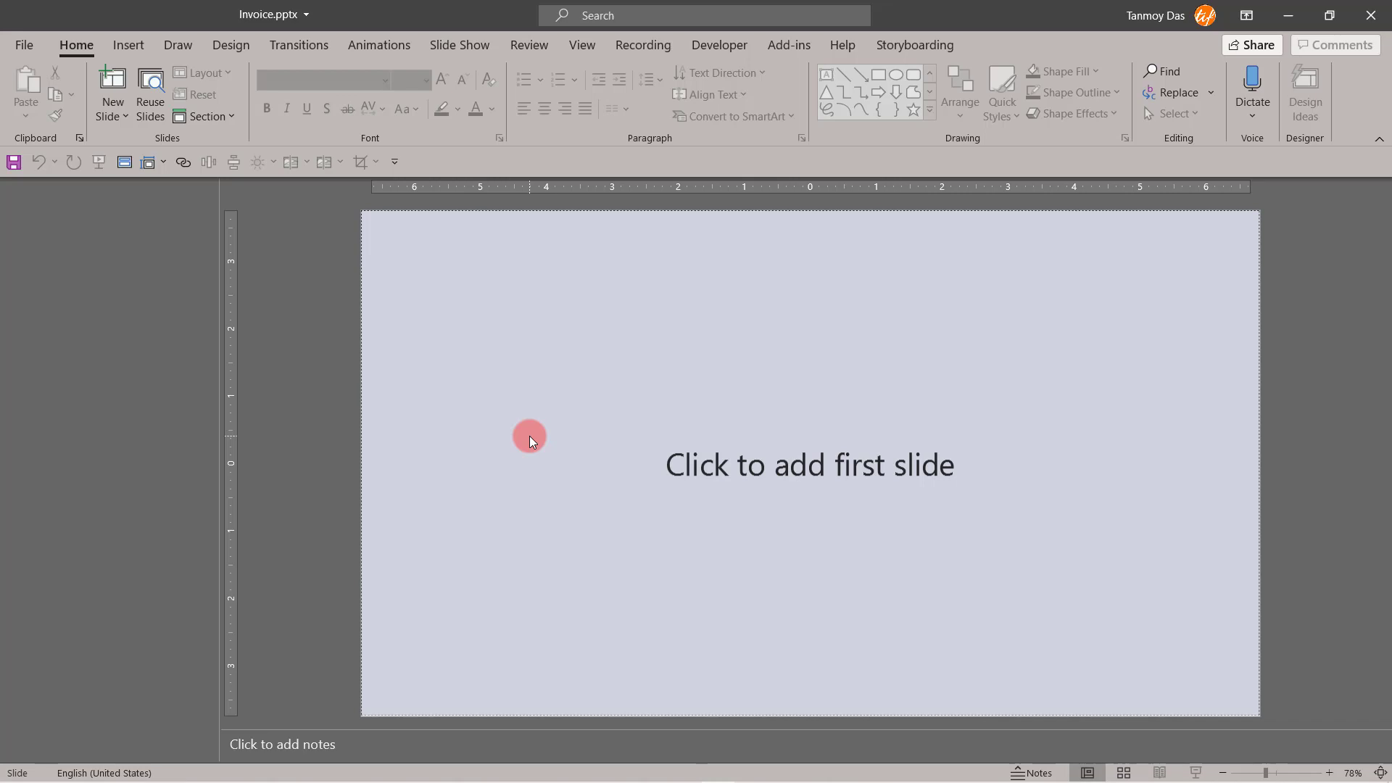
# Step: Change the slide size to Standard (4:3), scaling the content with the Maximize option
pyautogui.click(164, 165)
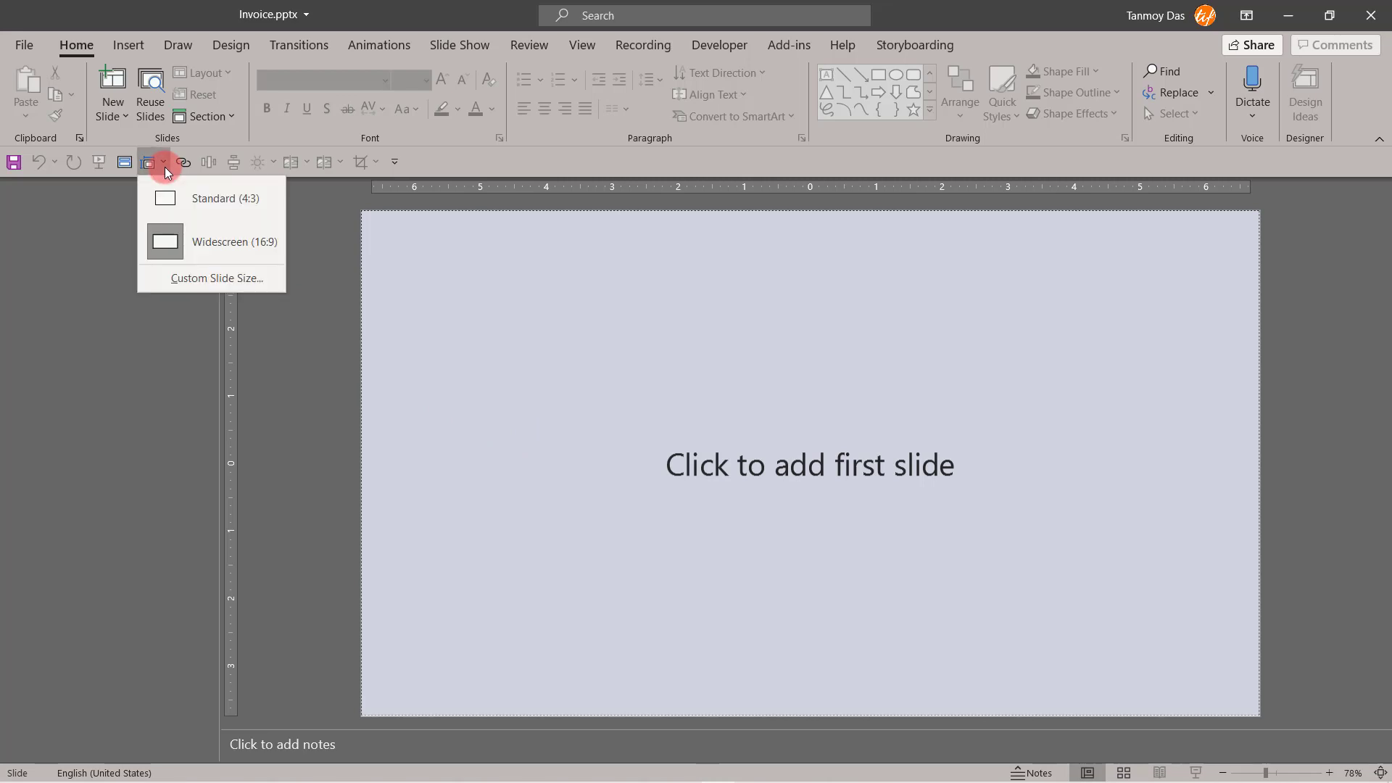
pyautogui.click(228, 201)
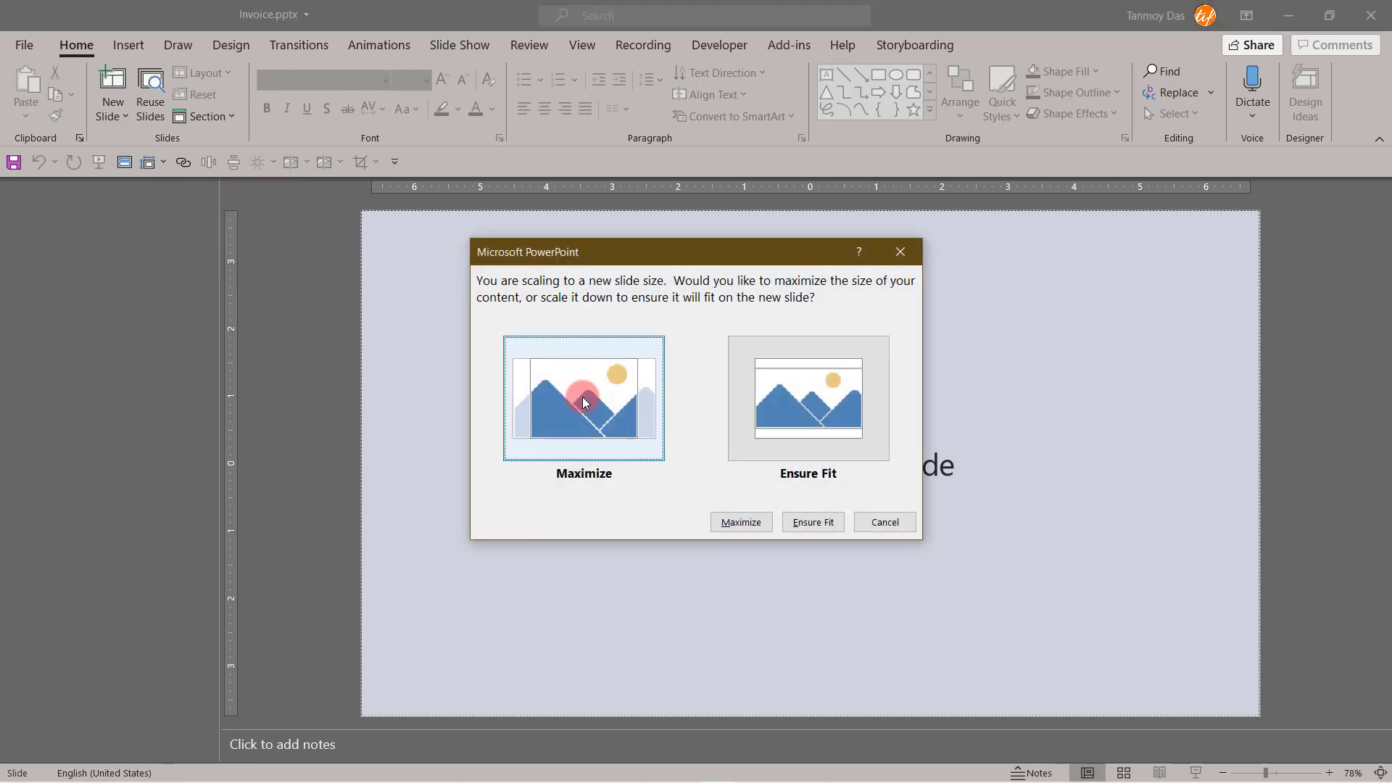
pyautogui.click(590, 407)
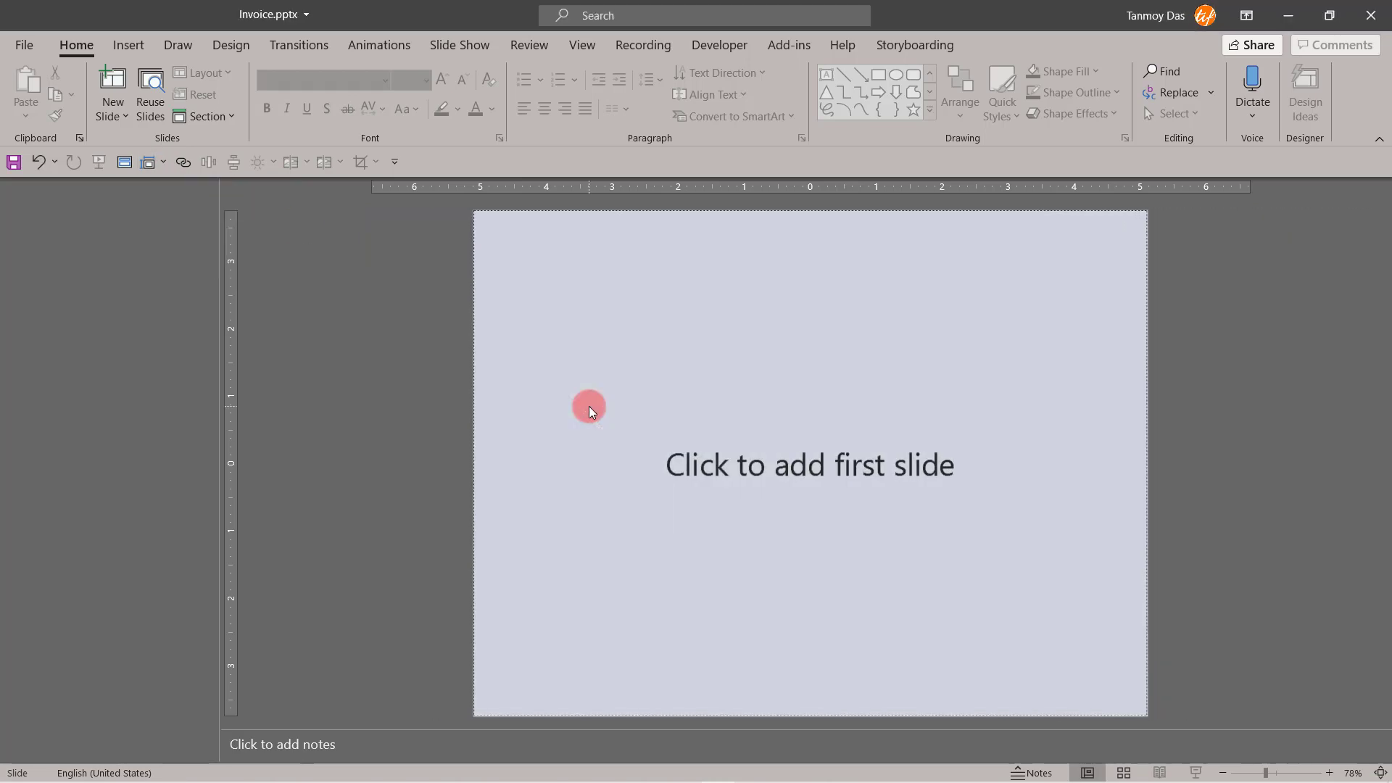
# Step: Set the slides to Portrait orientation in the custom slide size settings, 7.5 in wide and 10 in high
pyautogui.click(164, 168)
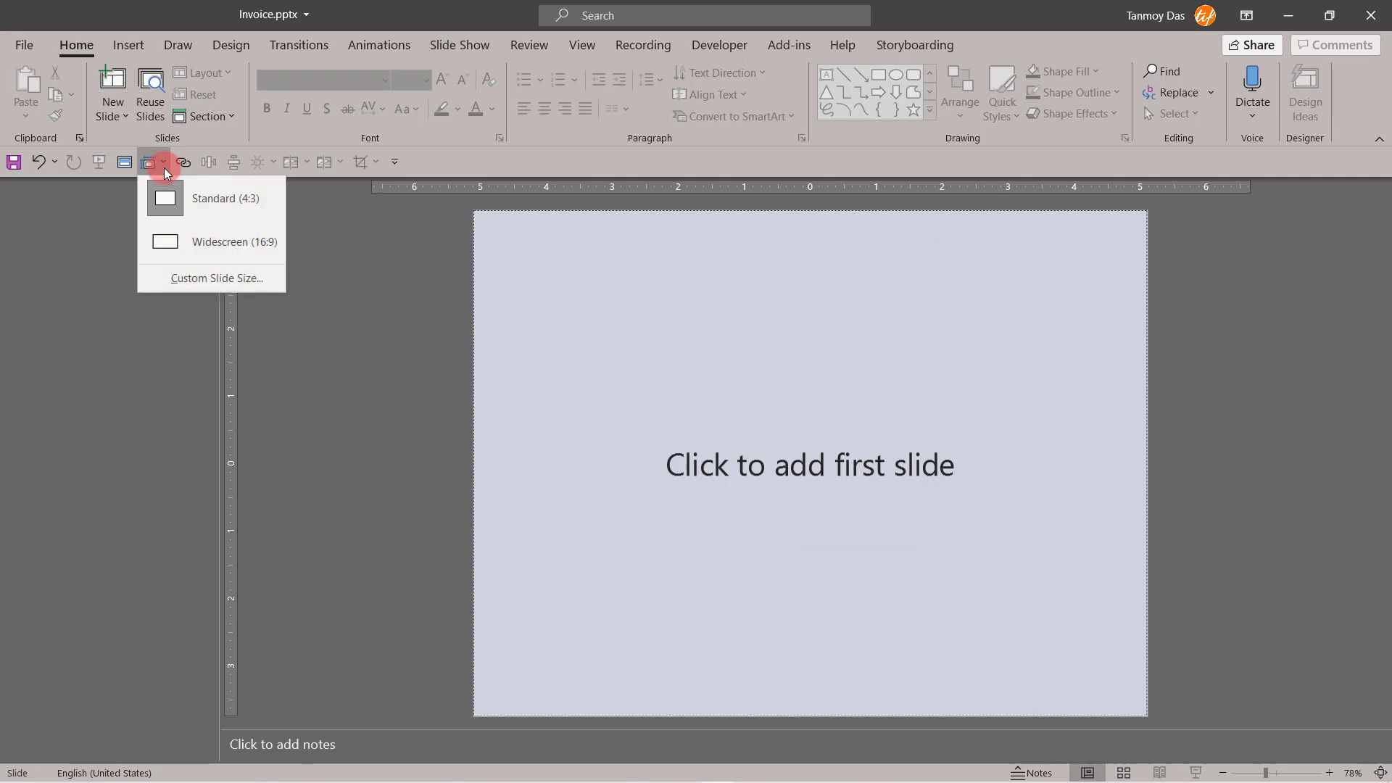
pyautogui.click(202, 280)
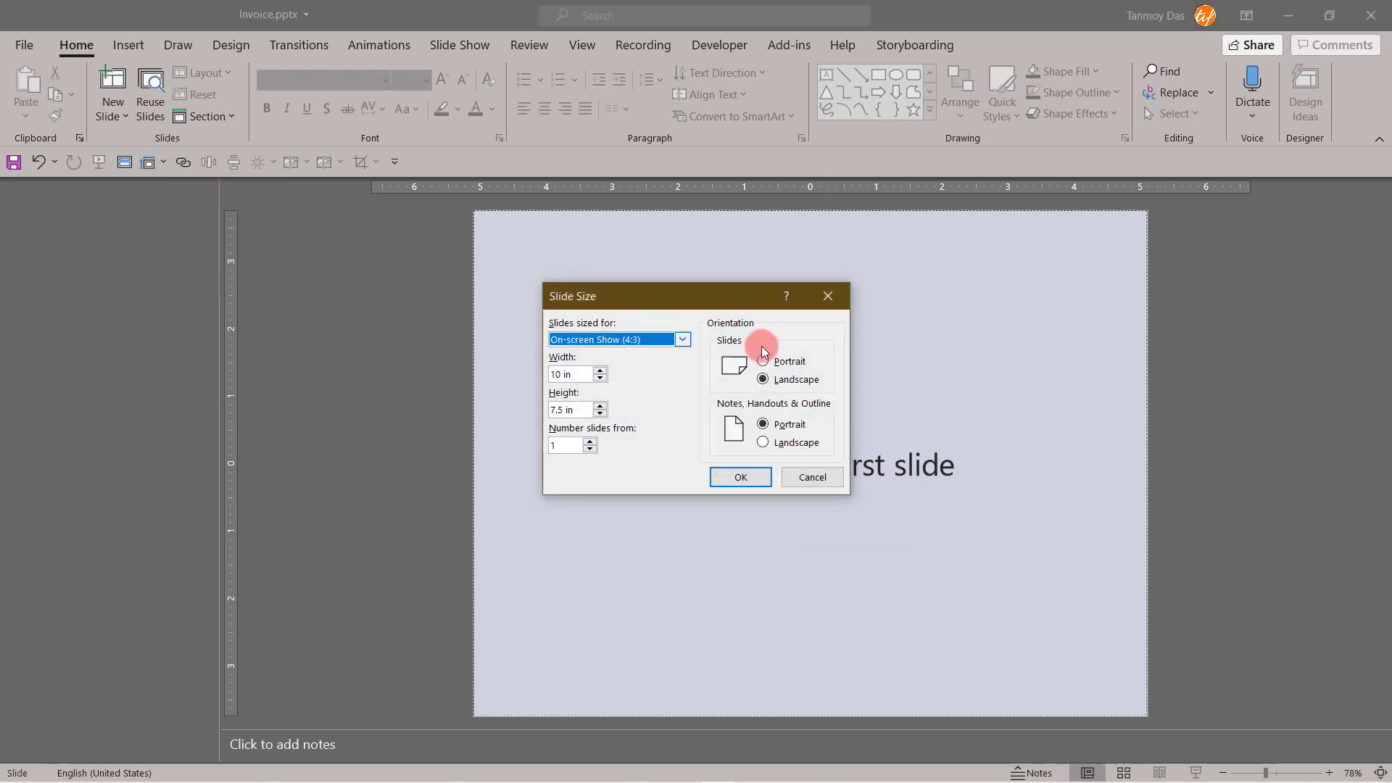
pyautogui.click(781, 365)
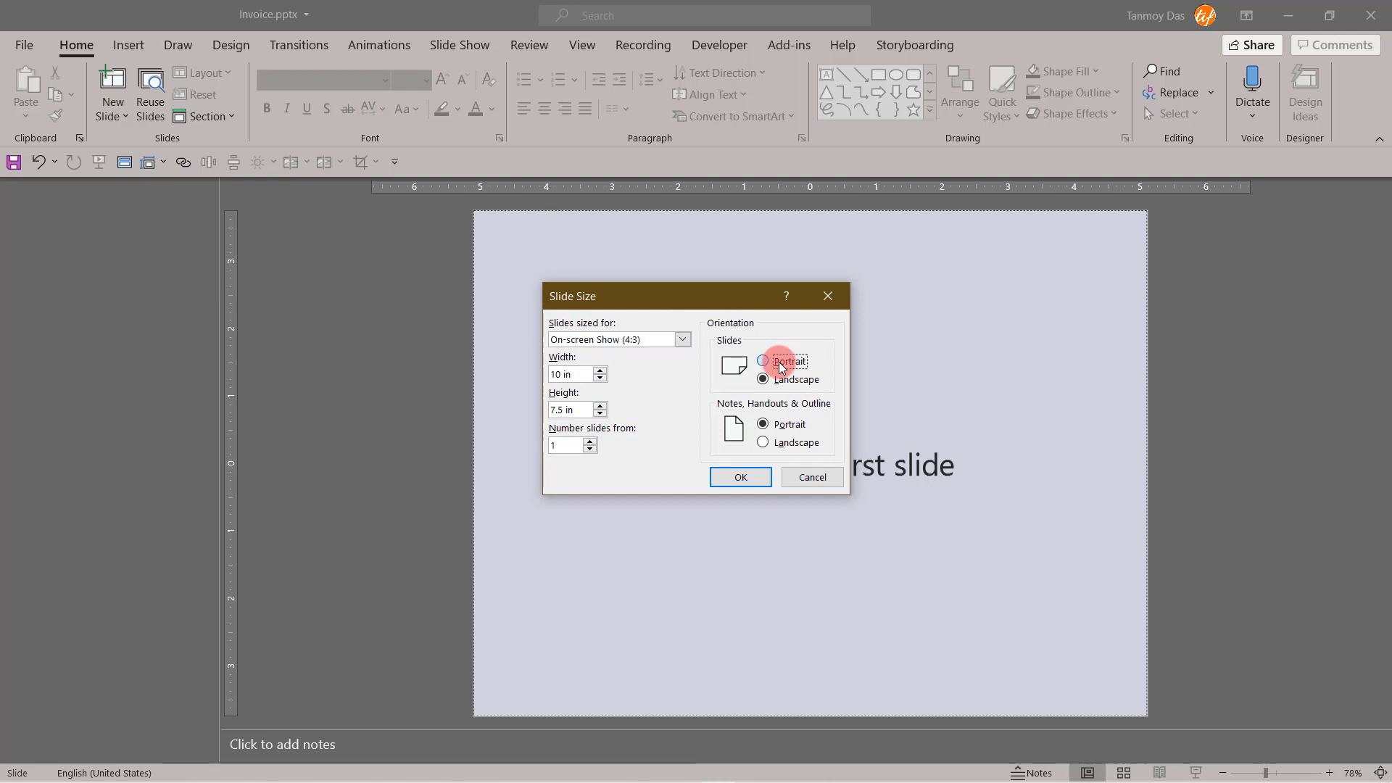
pyautogui.click(745, 478)
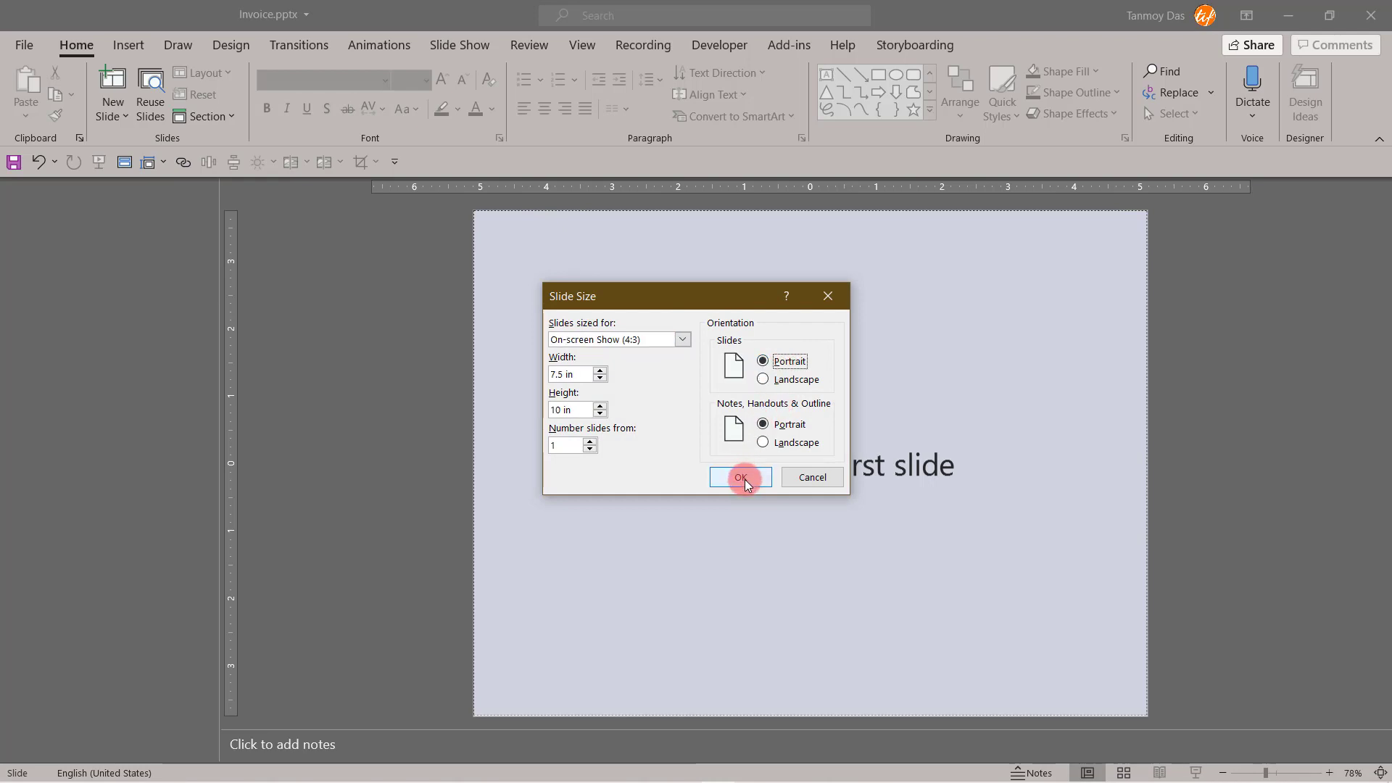
pyautogui.click(584, 381)
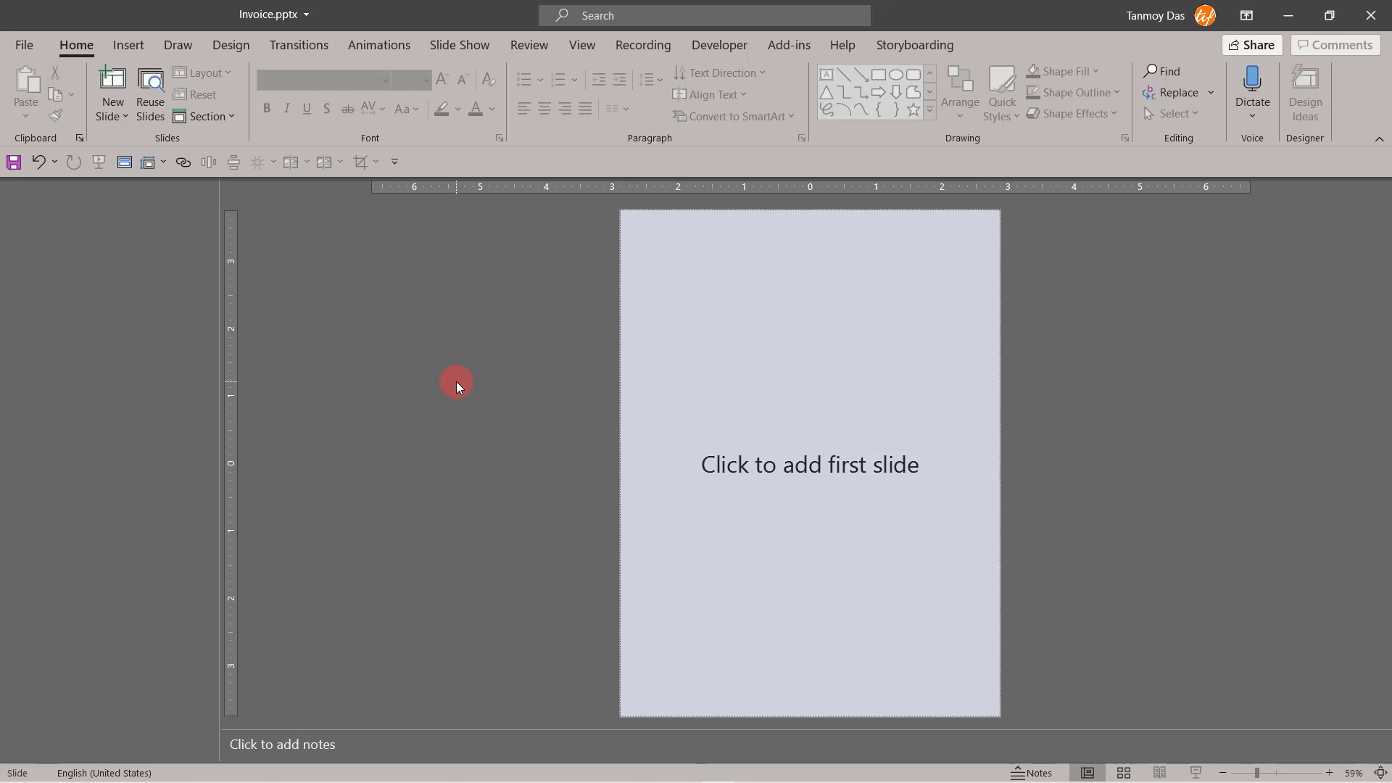
# Step: Add the first slide to the presentation using the Blank layout
pyautogui.click(125, 116)
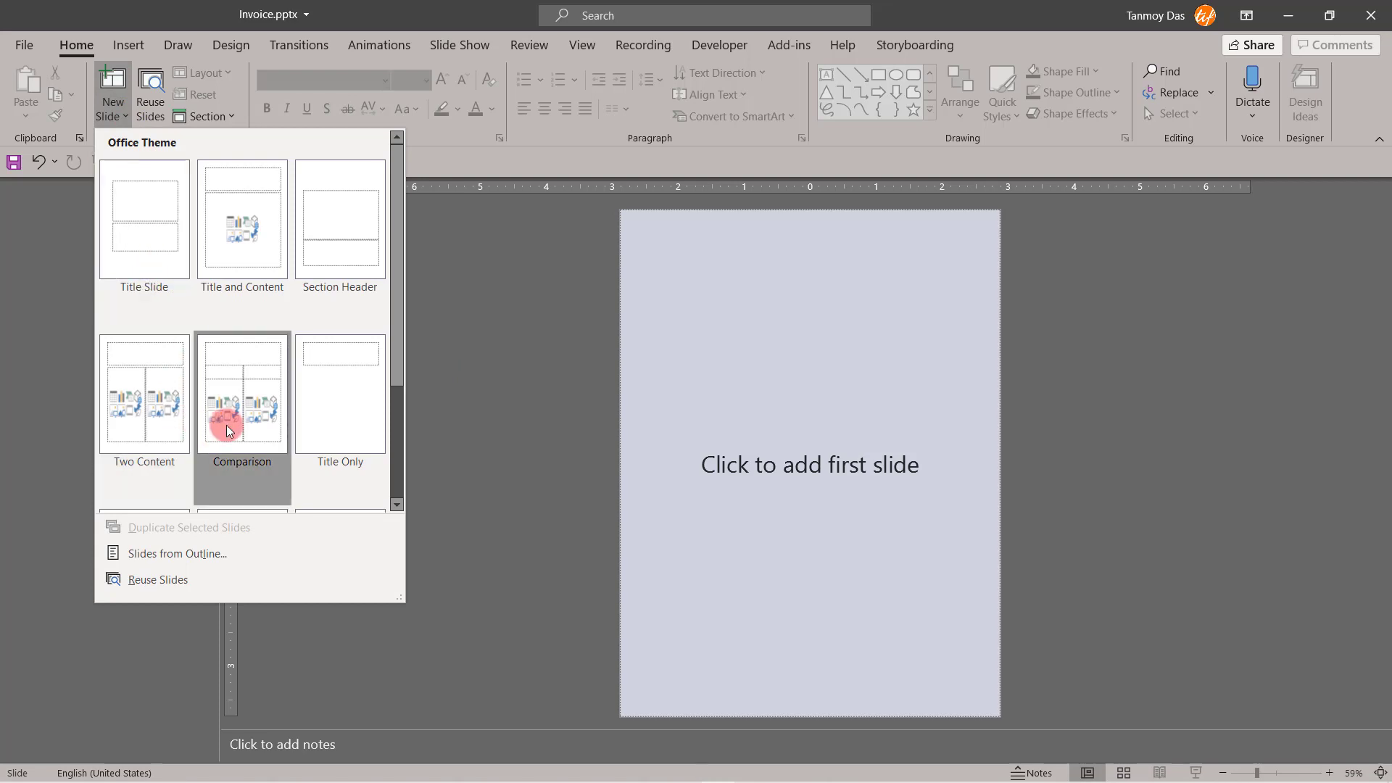
pyautogui.scroll(-1, 328, 419)
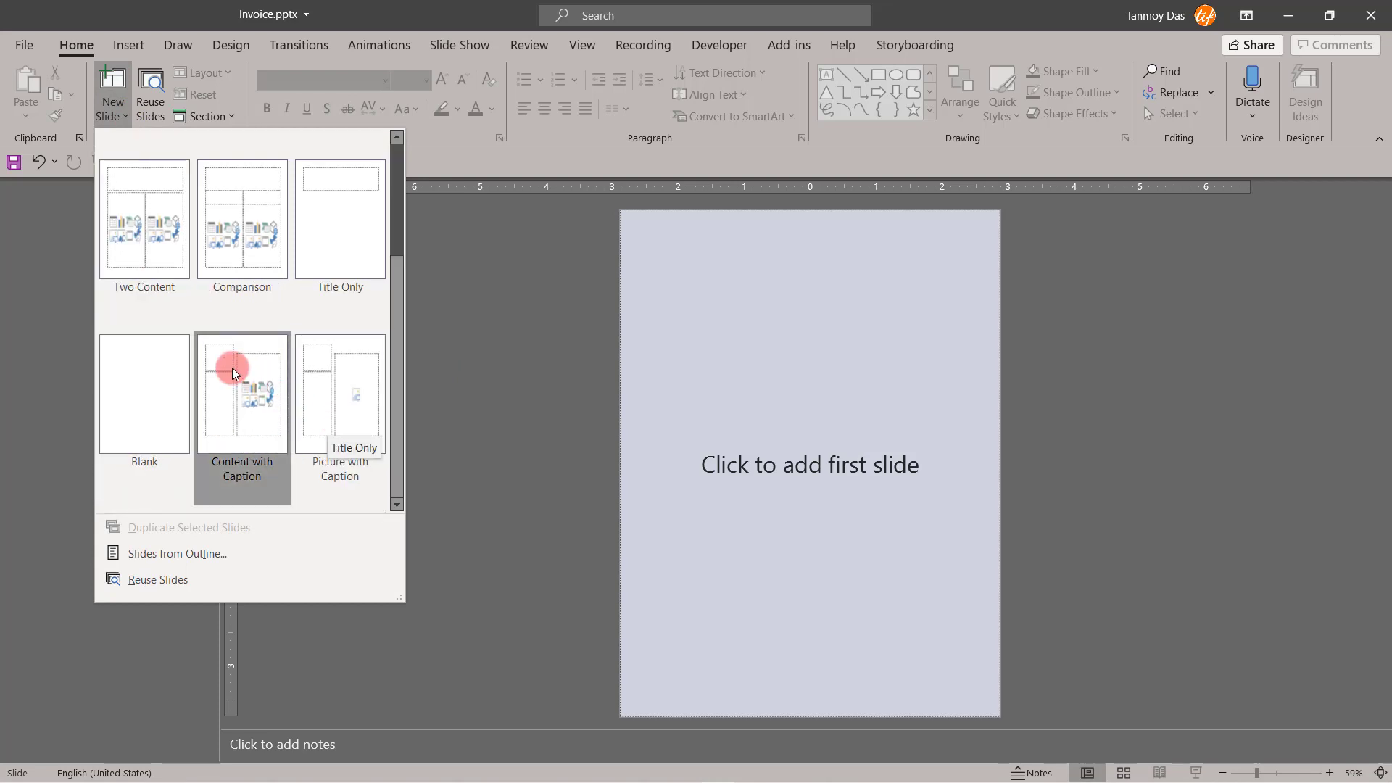
pyautogui.click(137, 393)
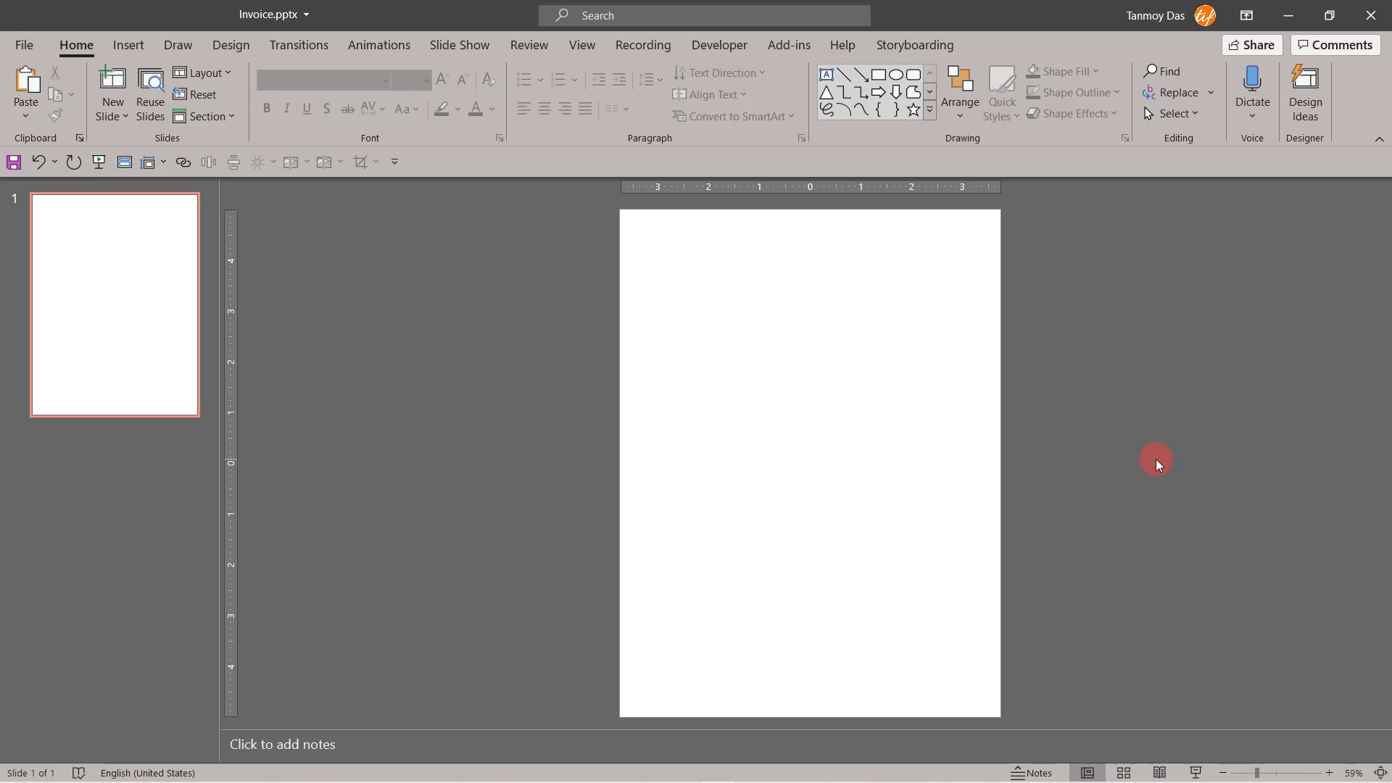
# Step: Switch to Chrome and search Google Images for "invoice template"
pyautogui.hotkey('alt', 'Tab')
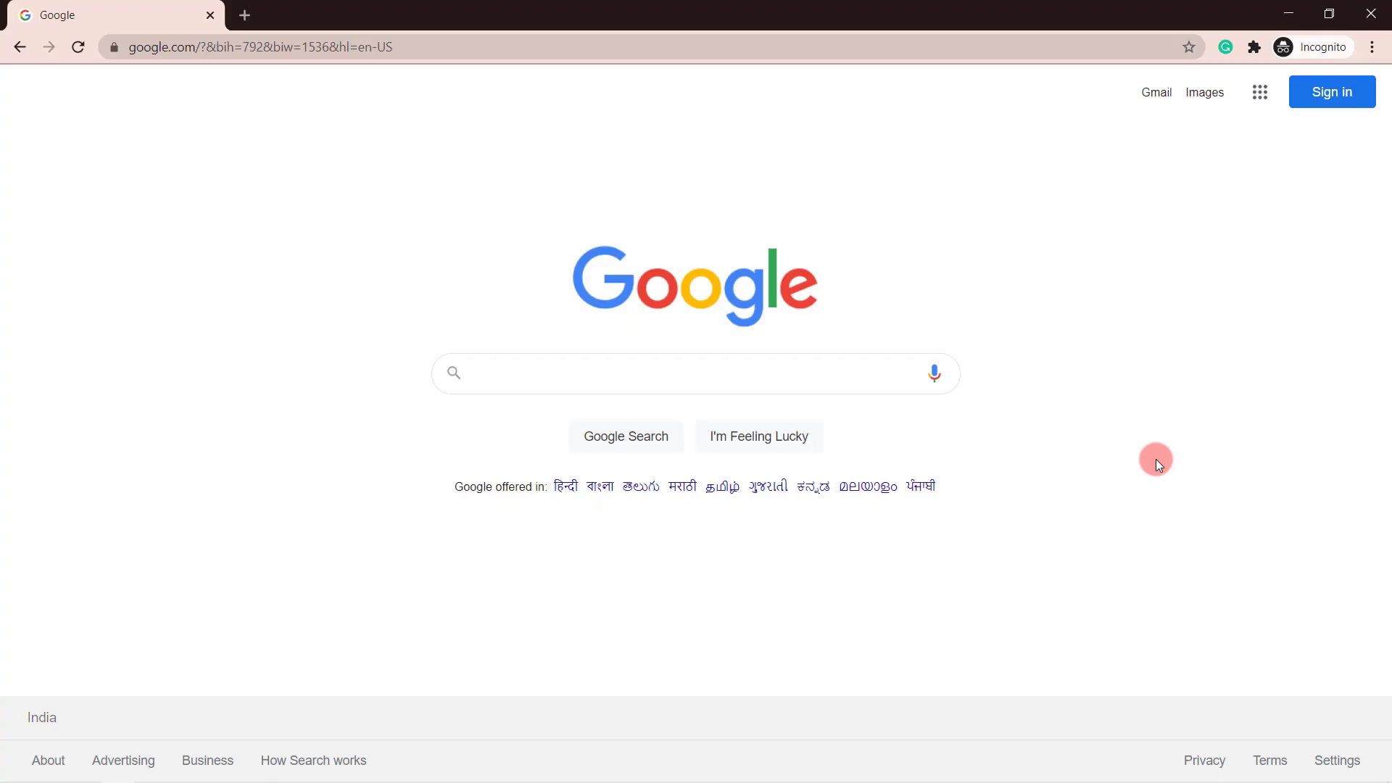
pyautogui.click(706, 379)
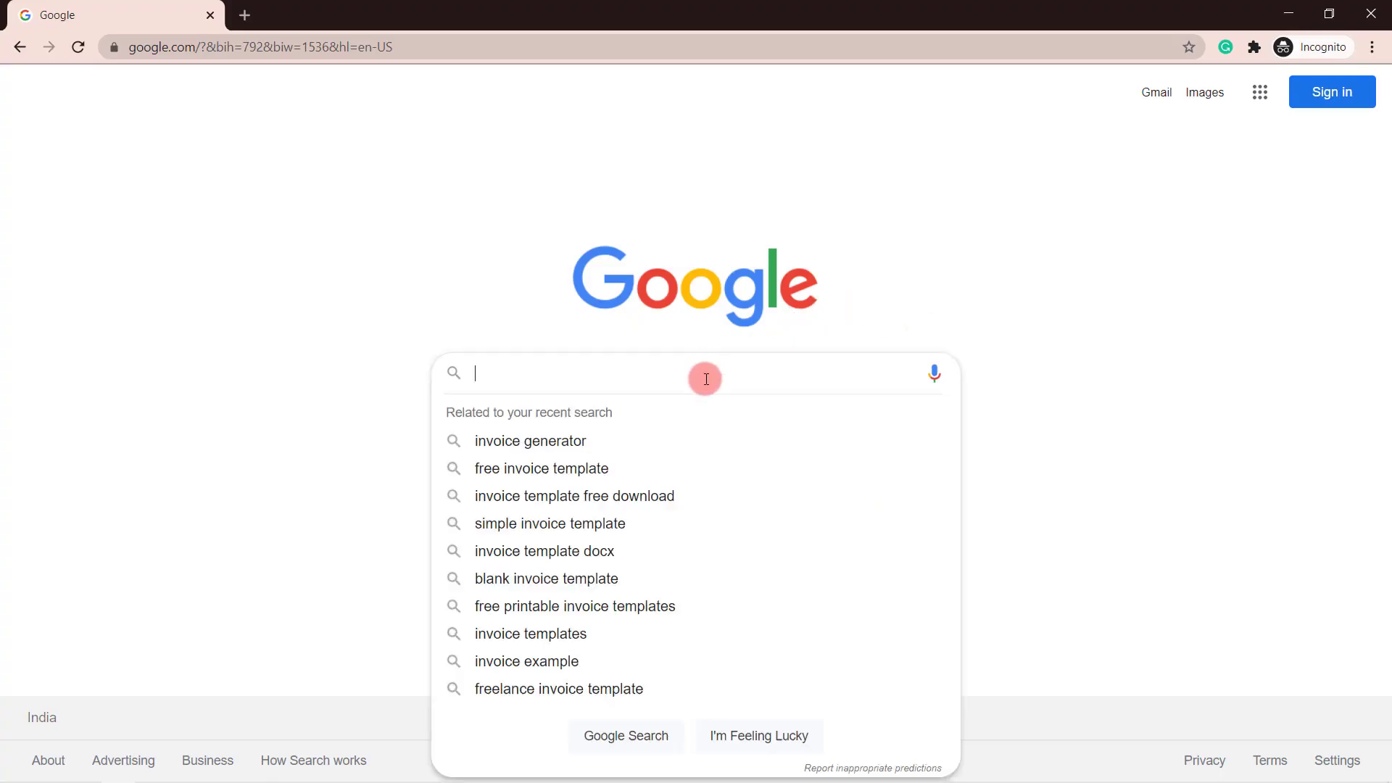
pyautogui.write('invoice template')
pyautogui.press('Return')
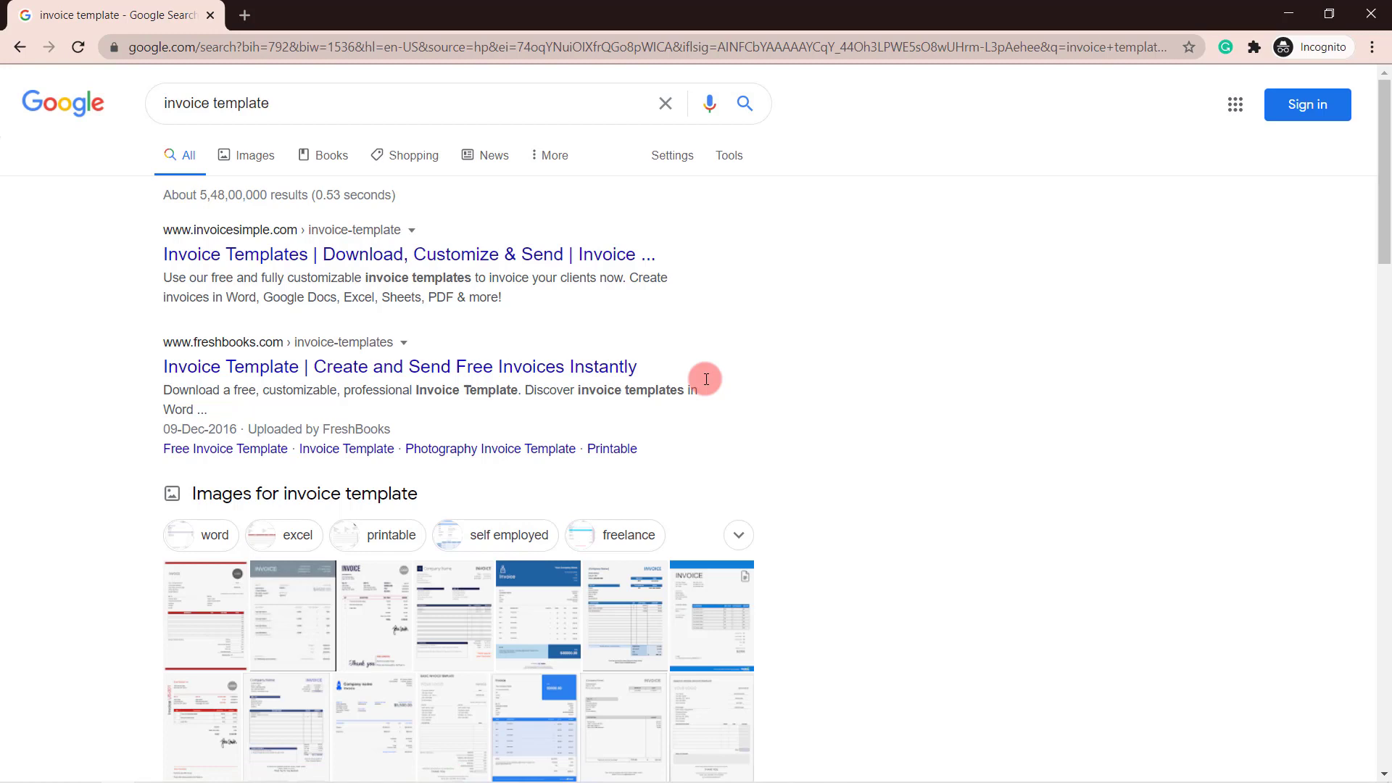
pyautogui.click(256, 159)
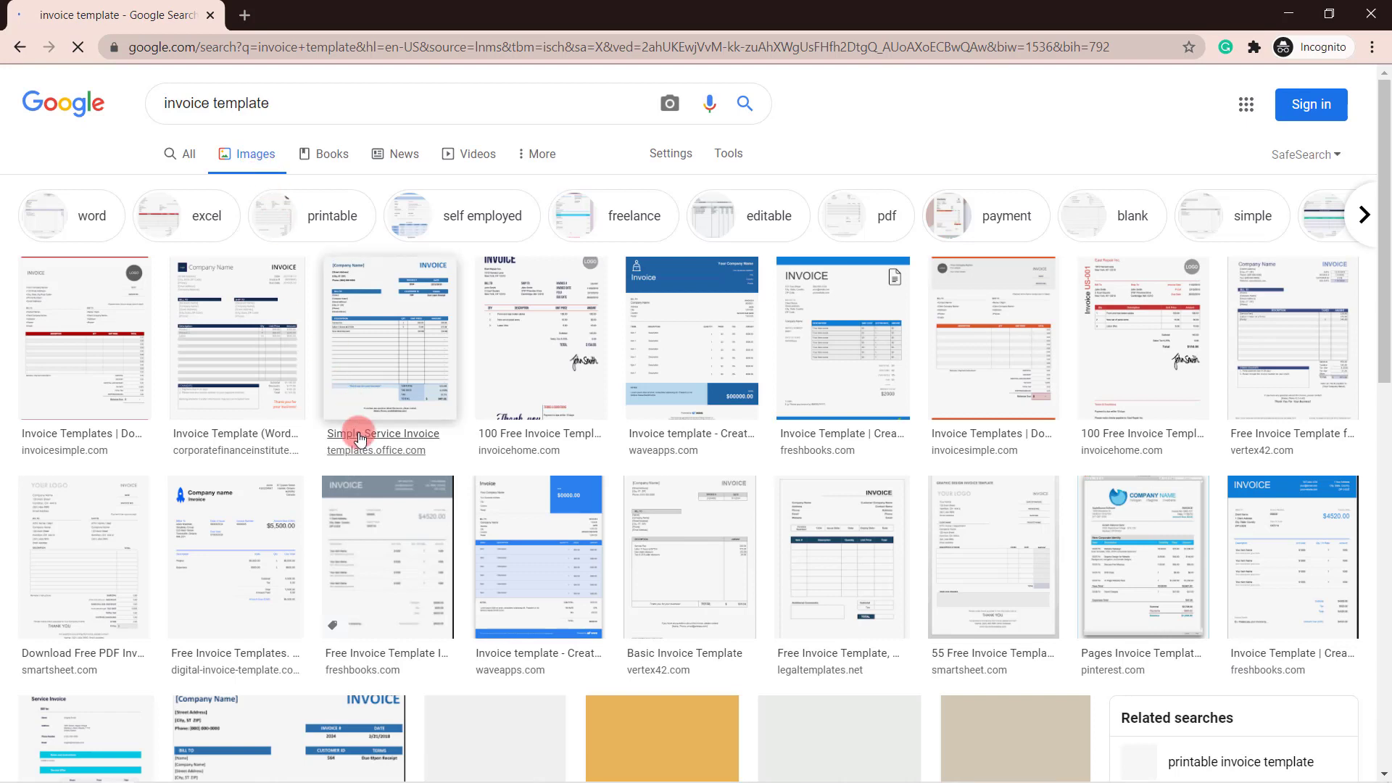
# Step: Browse the invoice template images and open the preview of the vertex42.com free invoice template as a layout reference
pyautogui.click(713, 587)
pyautogui.click(337, 532)
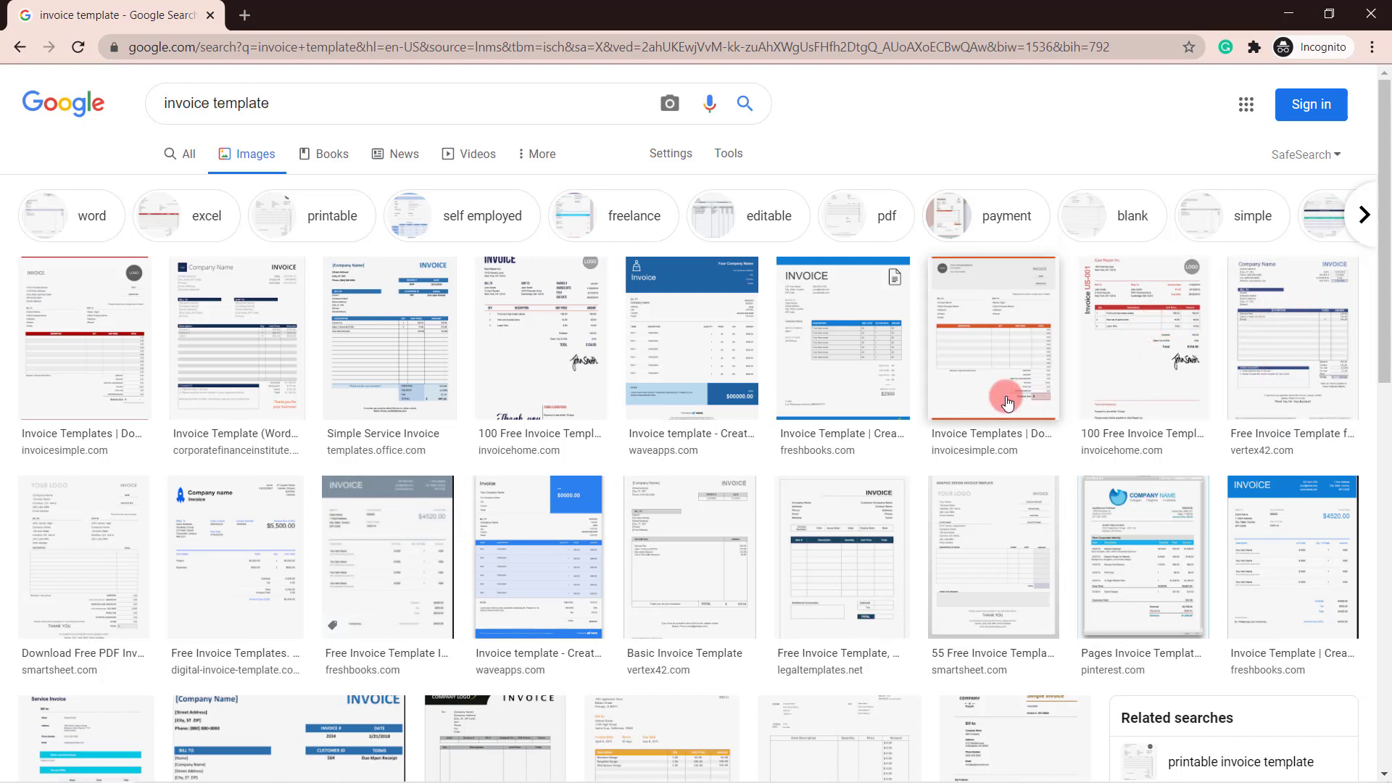
pyautogui.scroll(-2, 761, 563)
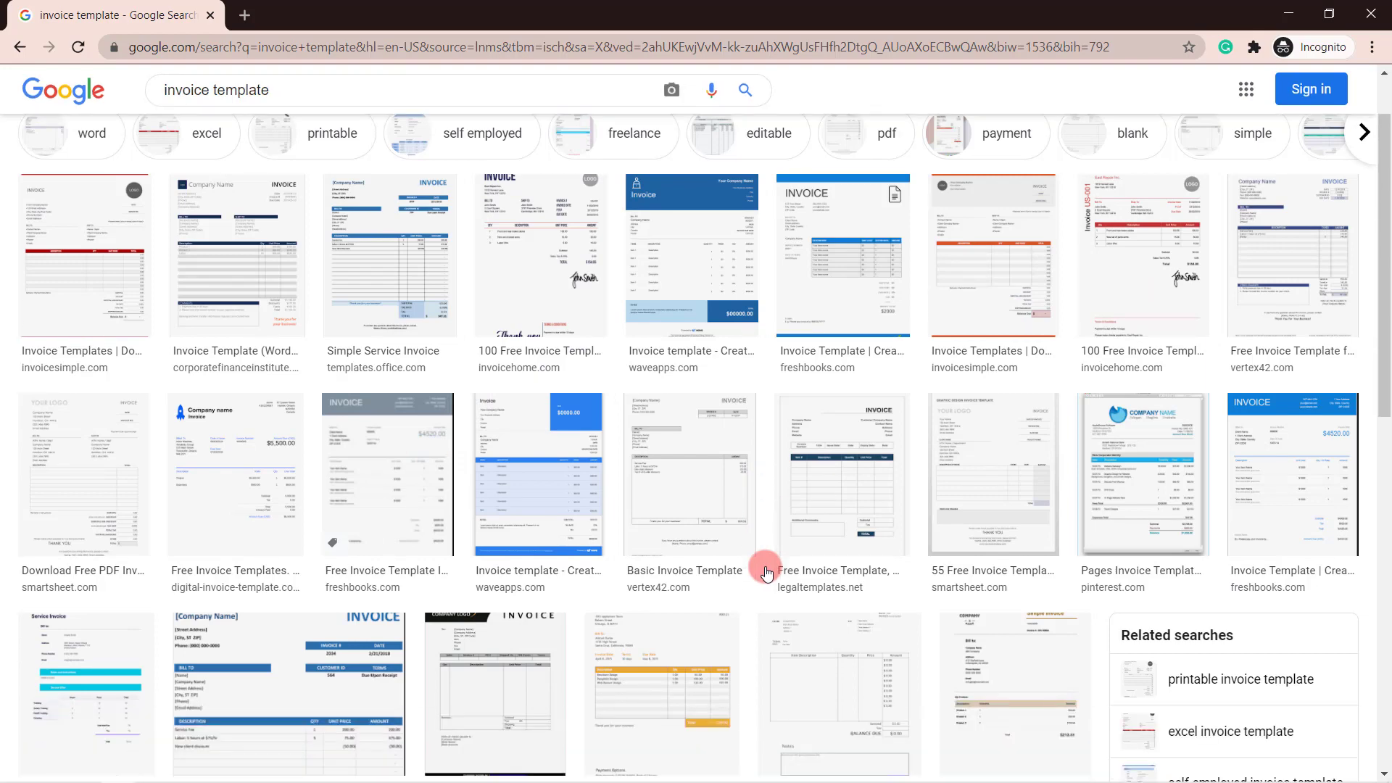
pyautogui.scroll(-2, 766, 573)
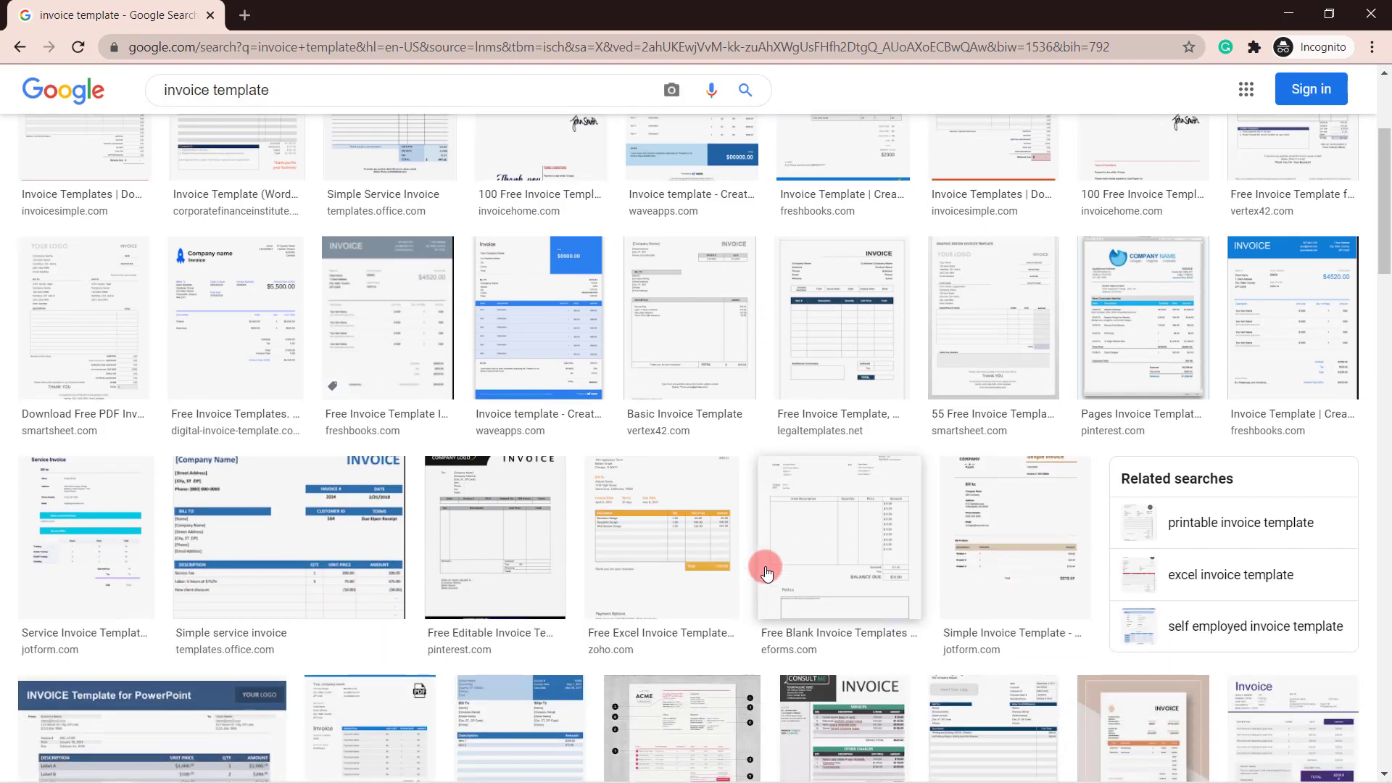
pyautogui.scroll(2, 766, 573)
pyautogui.scroll(2, 766, 573)
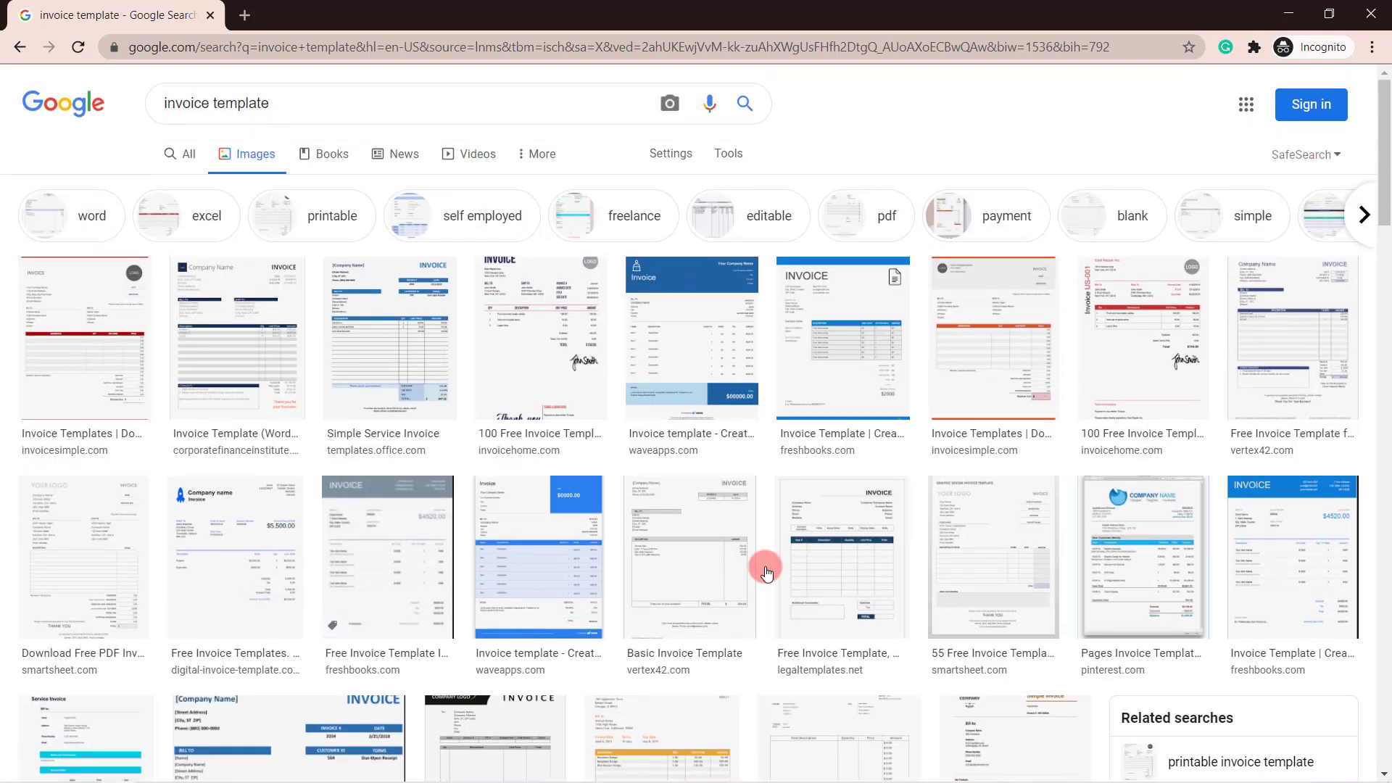
pyautogui.click(1300, 341)
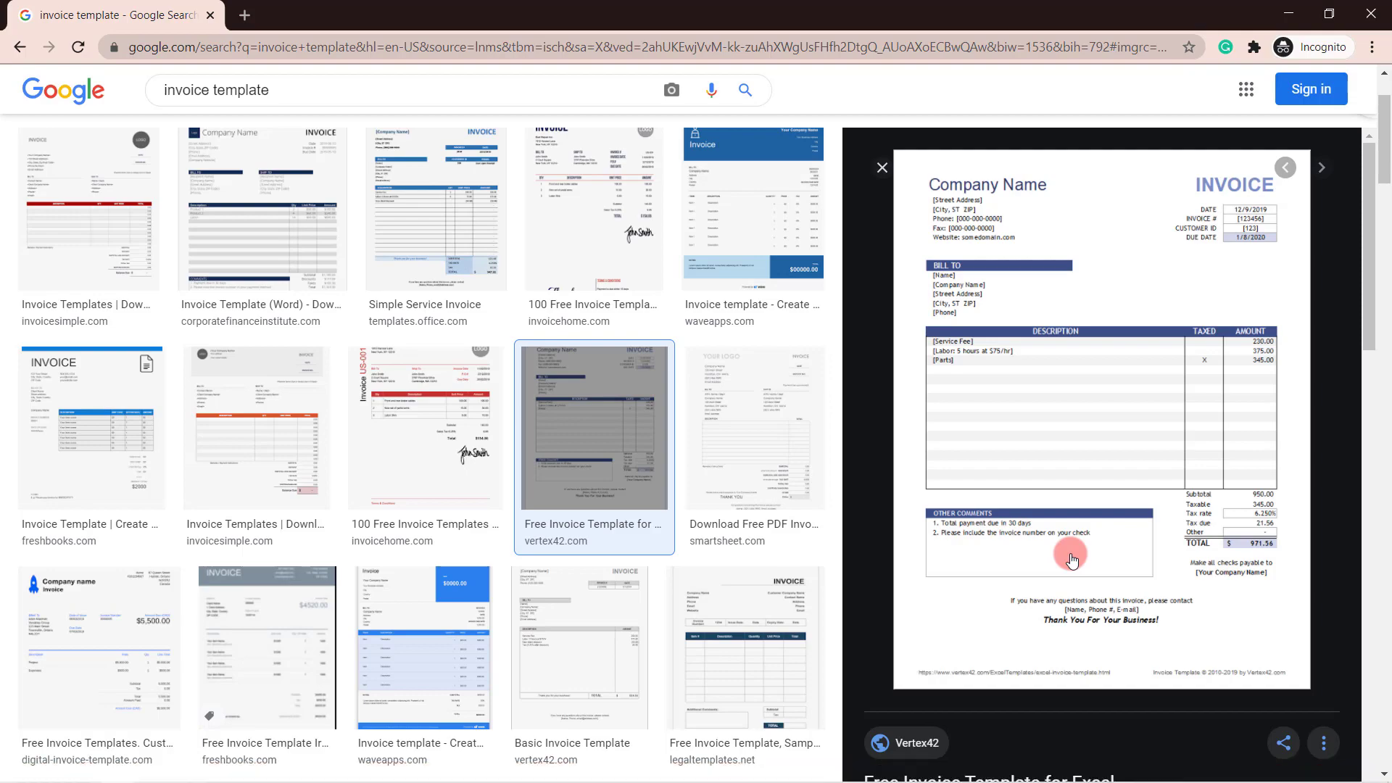
# Step: Return to PowerPoint and insert a text box near the slide's upper edge reading "Invoice", with its text centred
pyautogui.hotkey('alt', 'Tab')
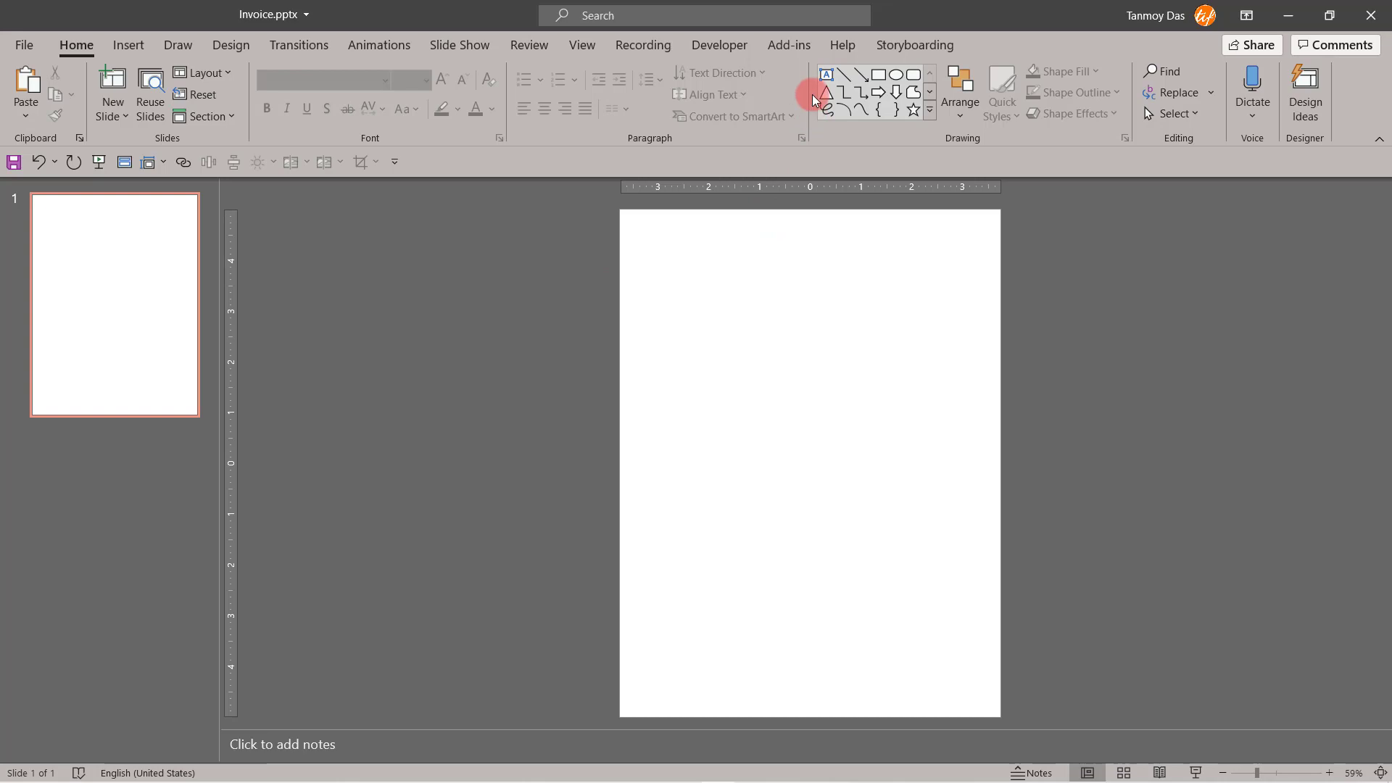
pyautogui.click(828, 74)
pyautogui.moveTo(698, 232); pyautogui.dragTo(885, 254)
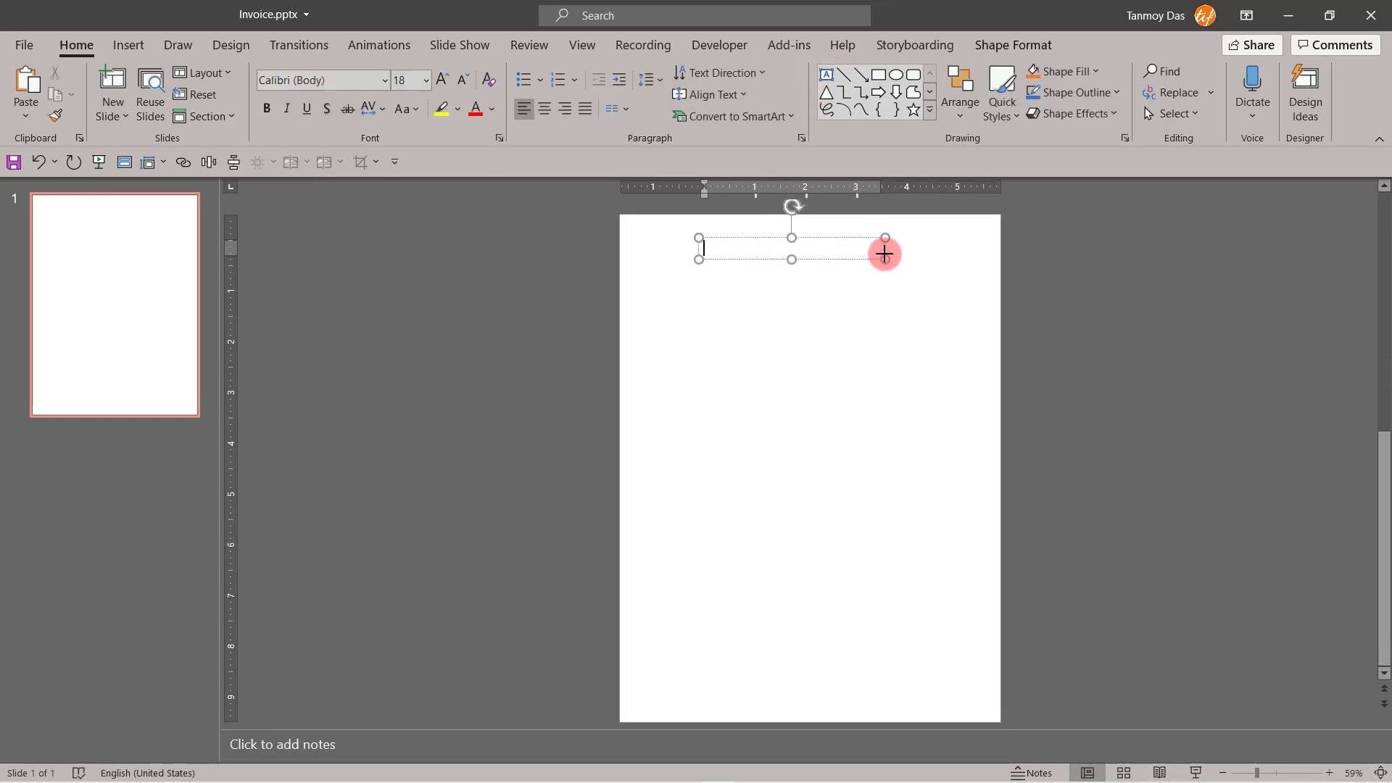
pyautogui.write('Invoice')
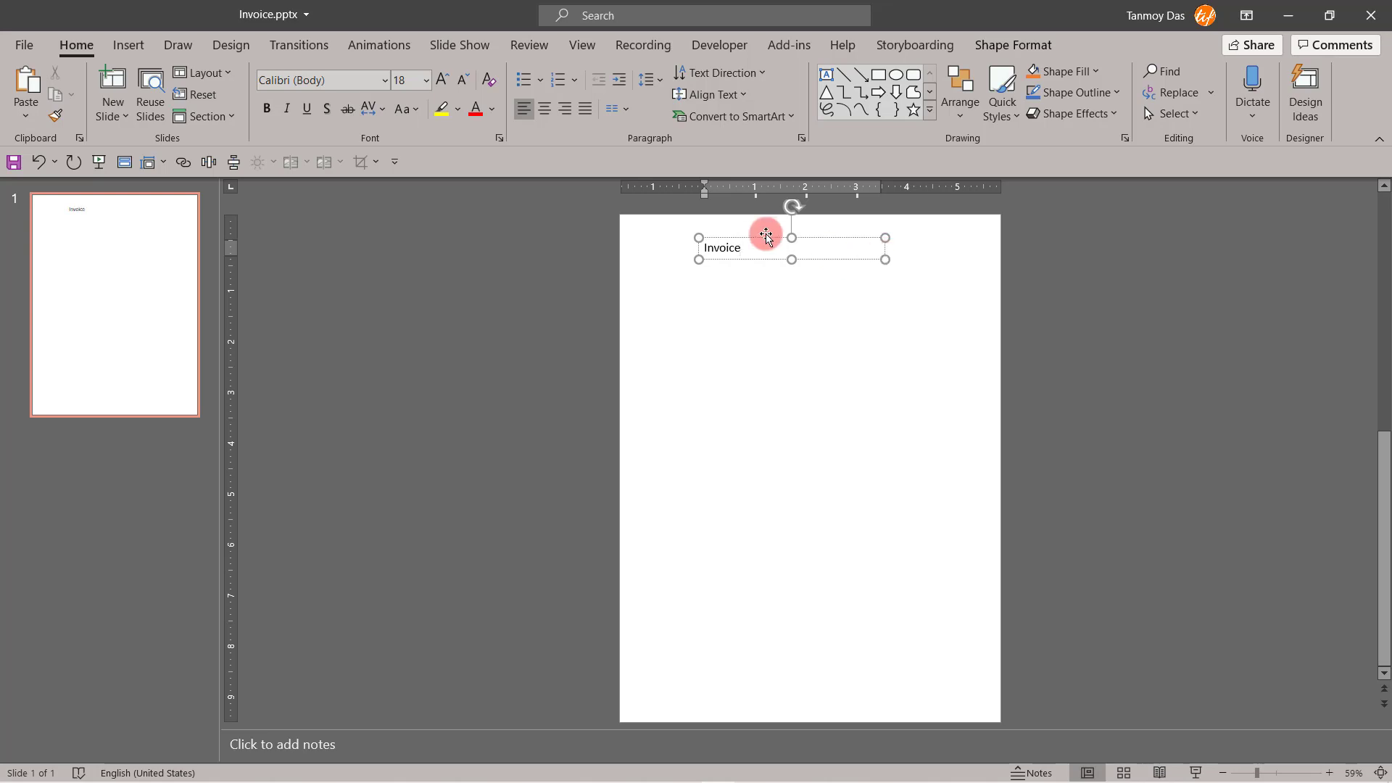
pyautogui.click(762, 259)
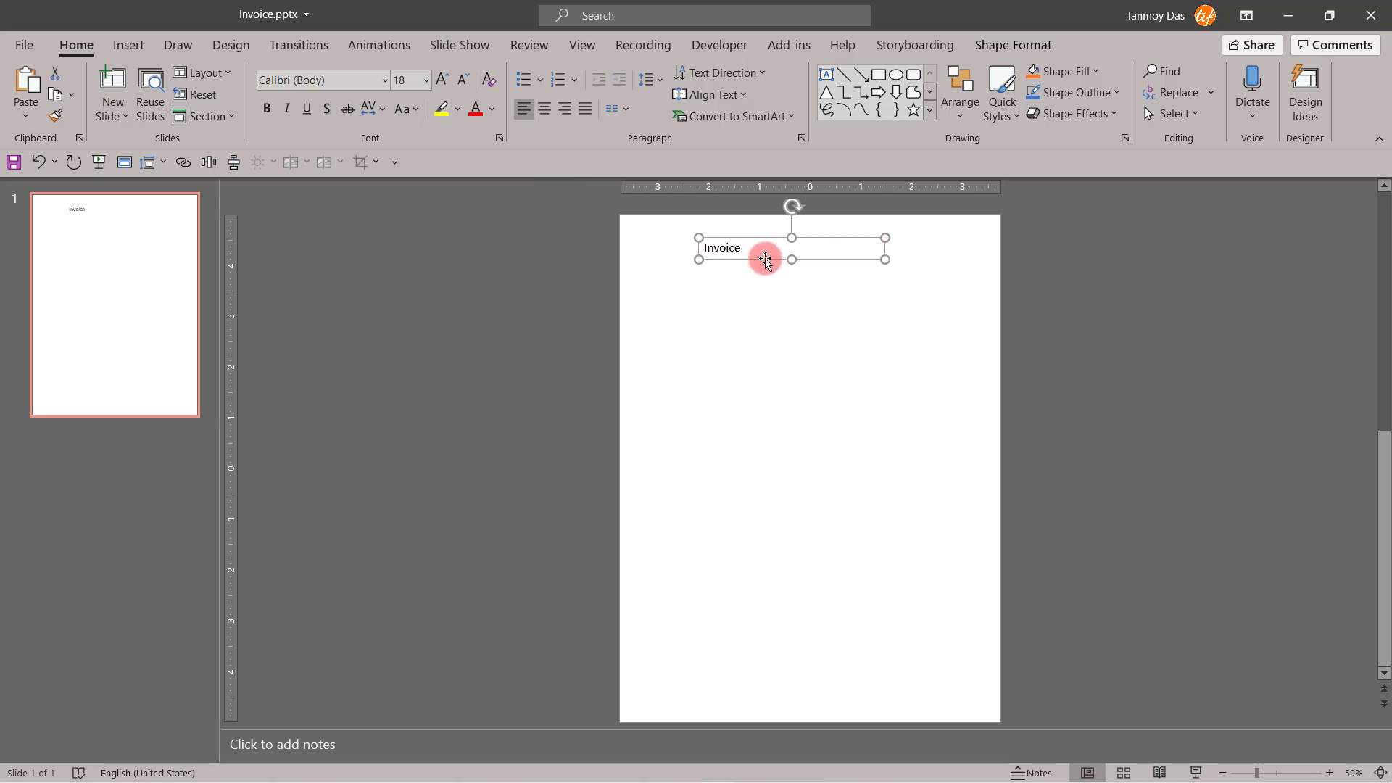
pyautogui.click(543, 115)
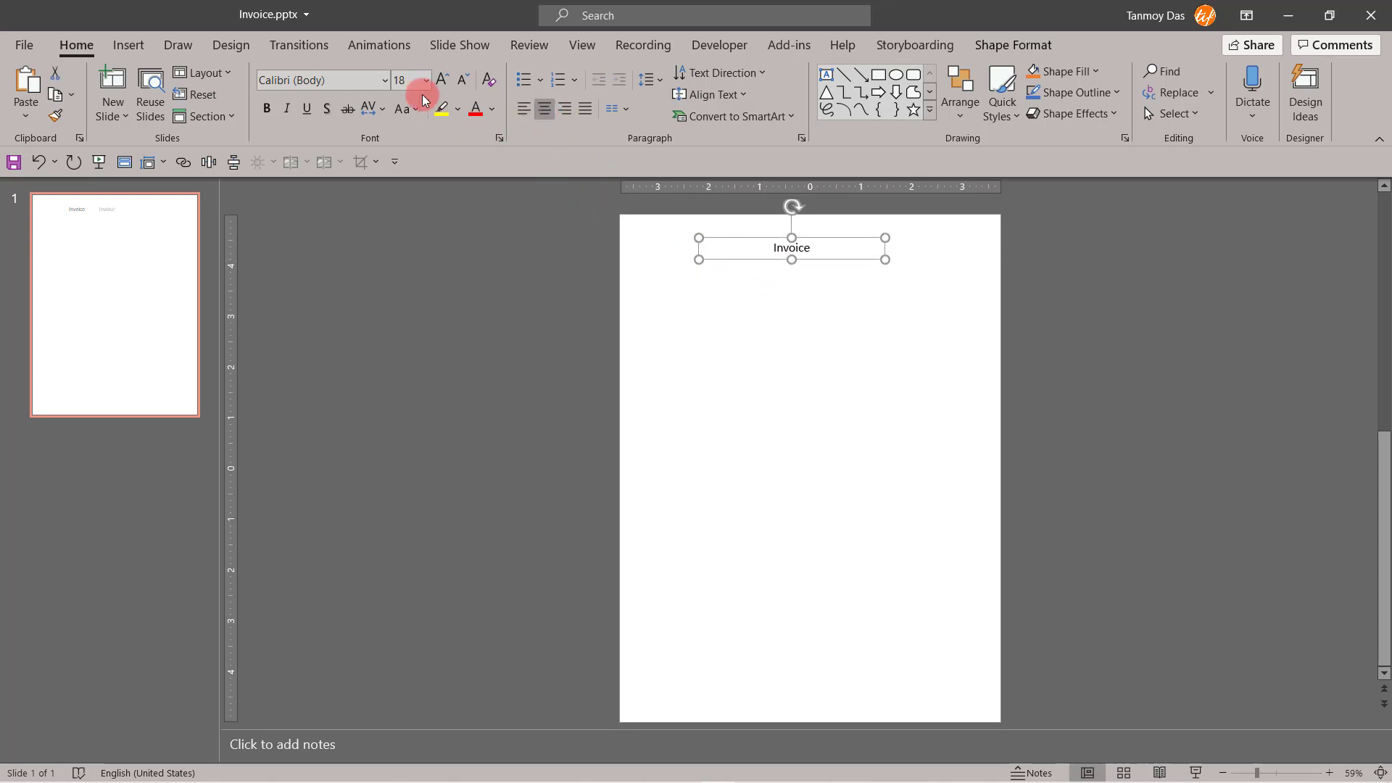
pyautogui.click(386, 78)
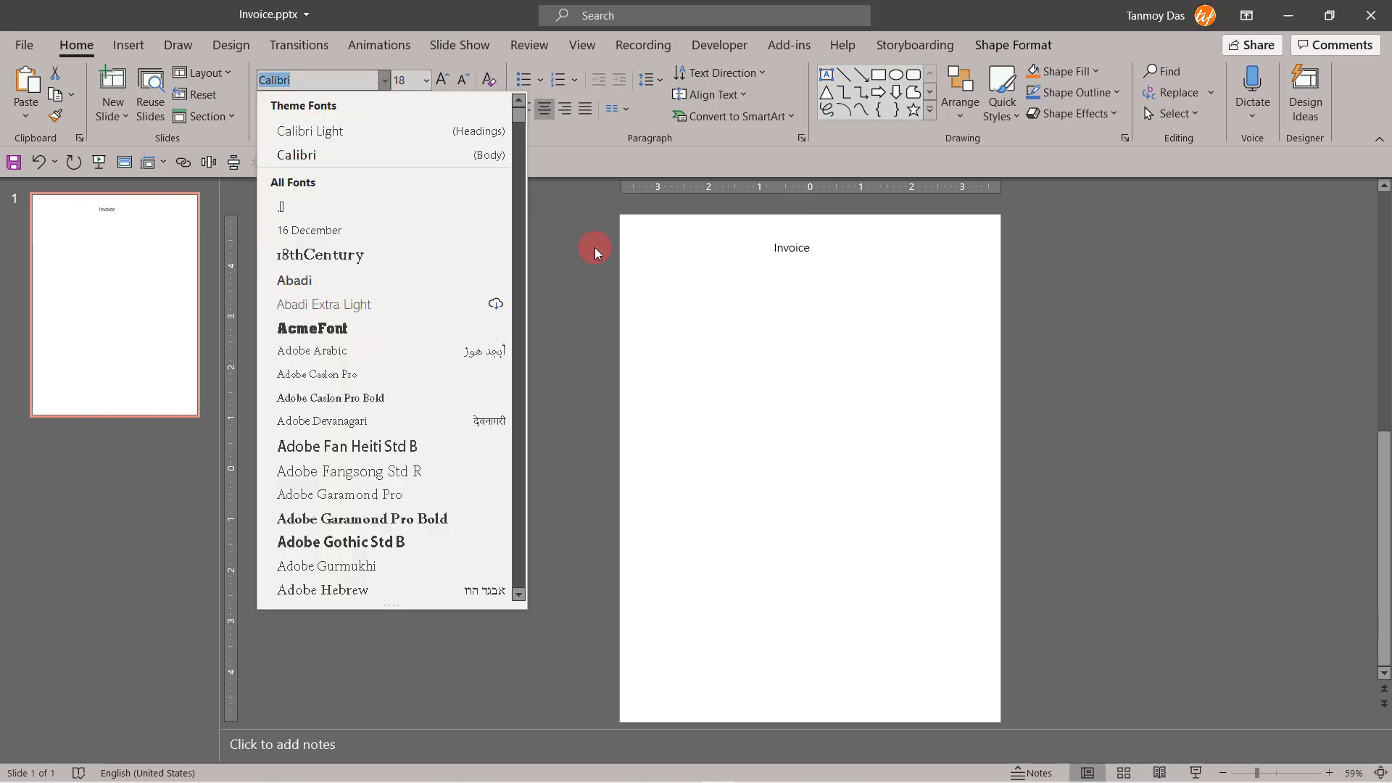
pyautogui.click(565, 216)
pyautogui.click(497, 114)
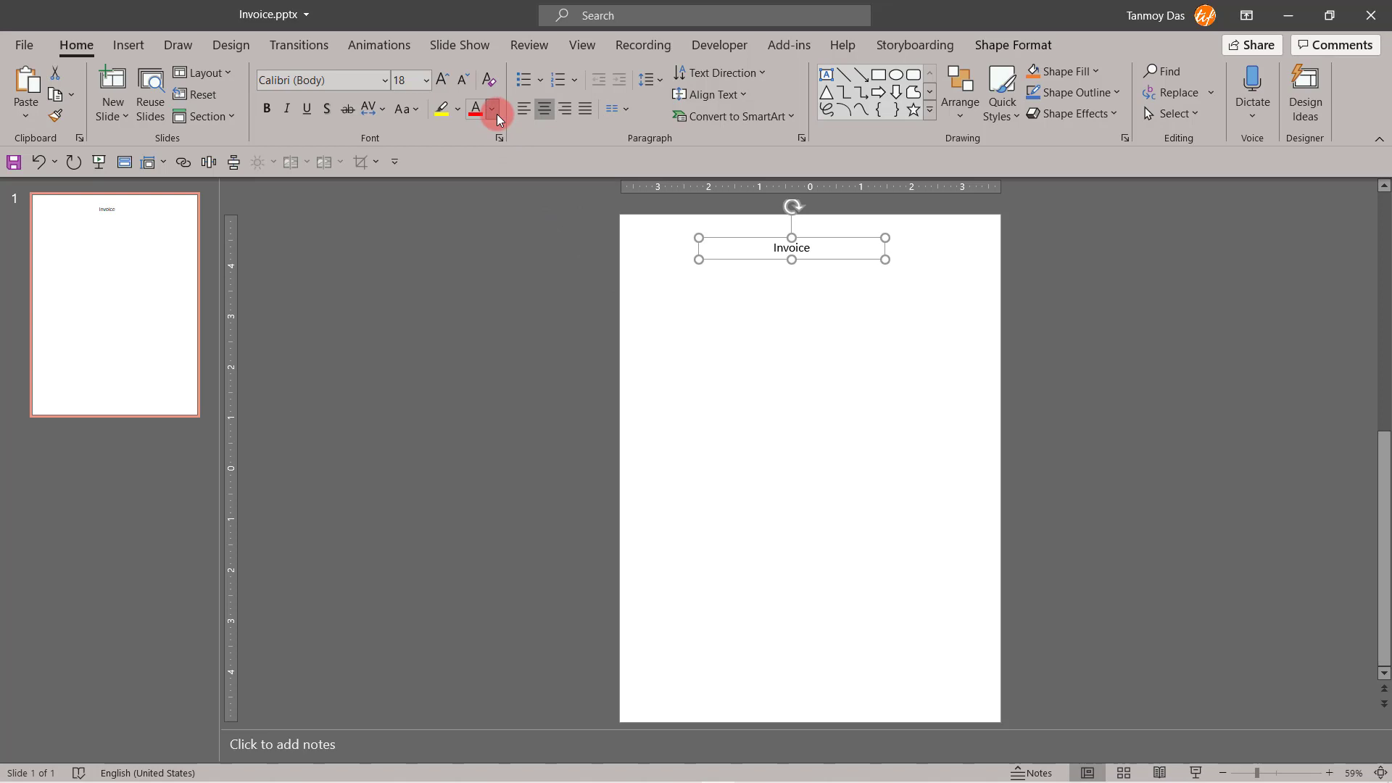
pyautogui.click(757, 449)
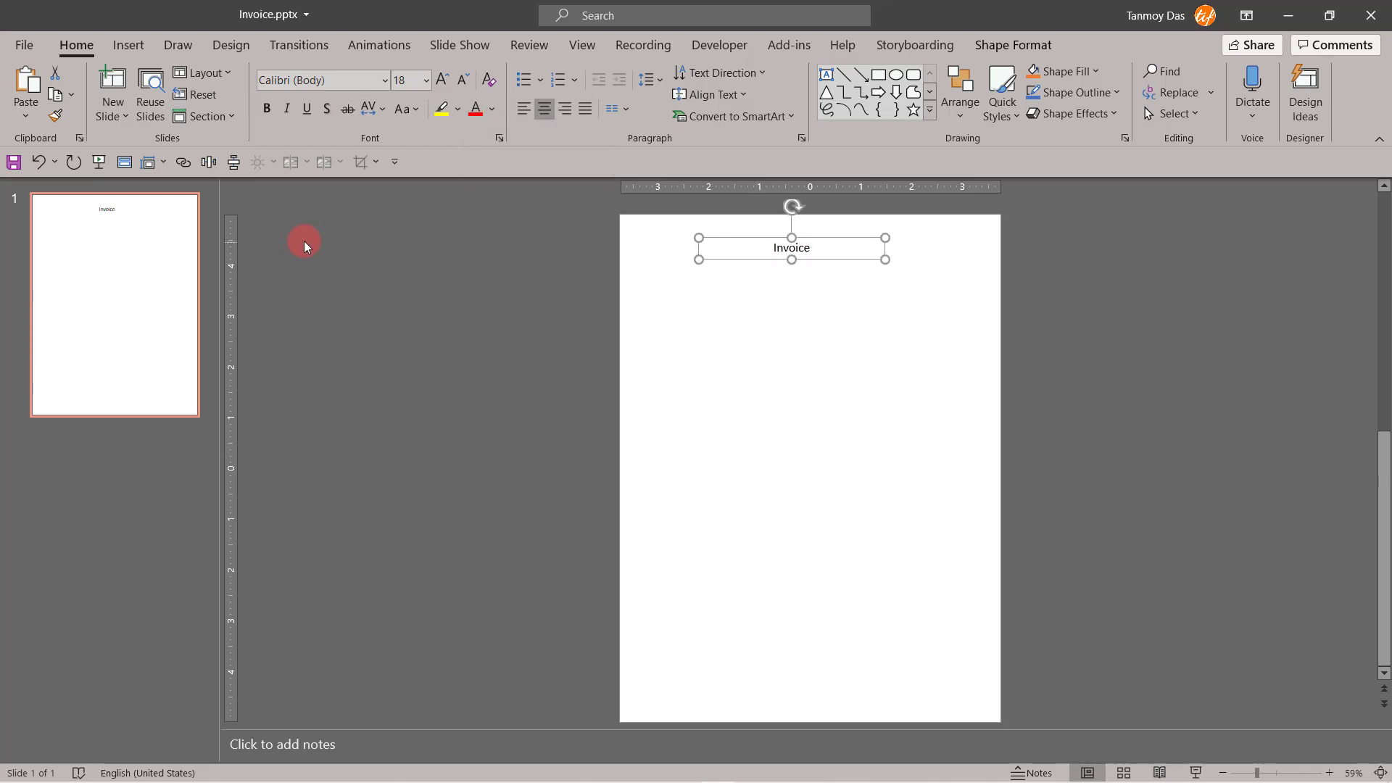
# Step: Apply the Red Orange colour set to the presentation theme
pyautogui.click(231, 45)
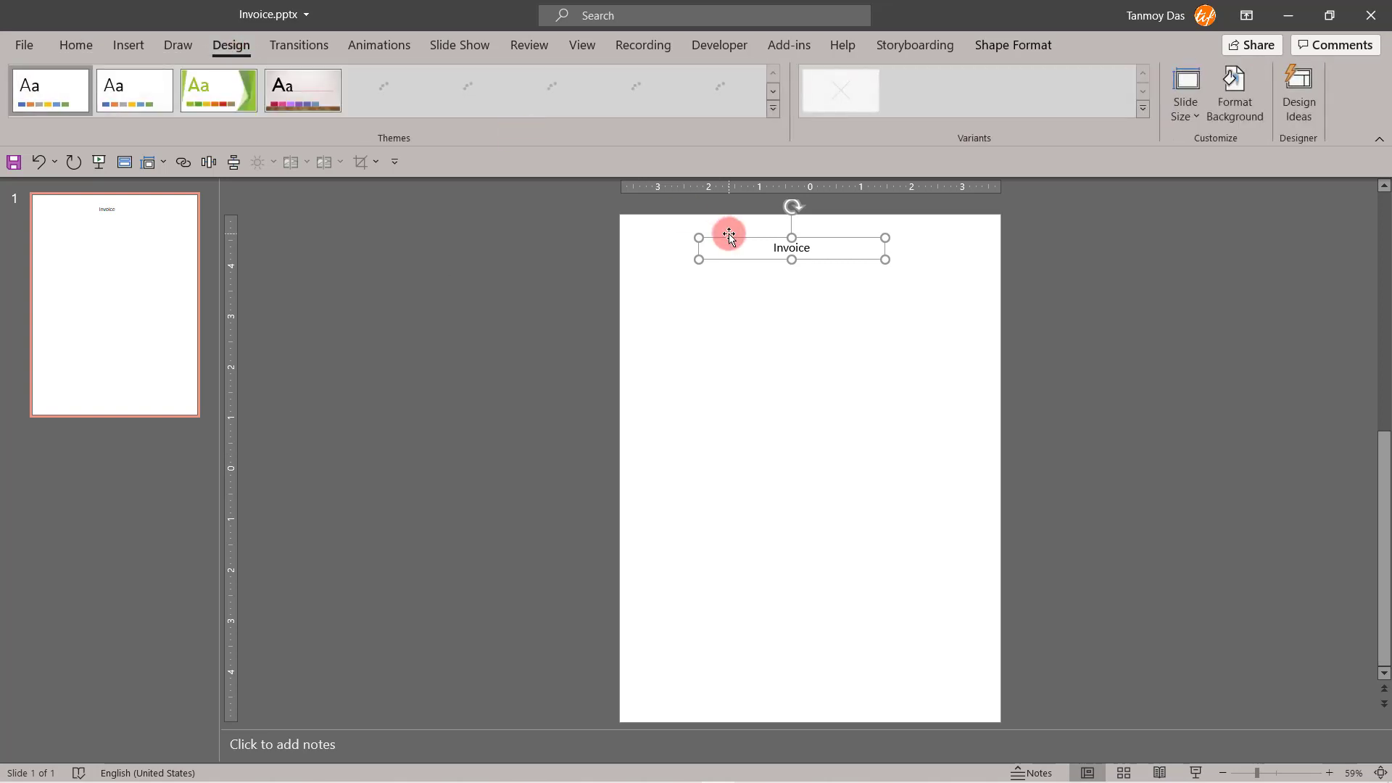
pyautogui.click(1142, 110)
pyautogui.moveTo(945, 142)
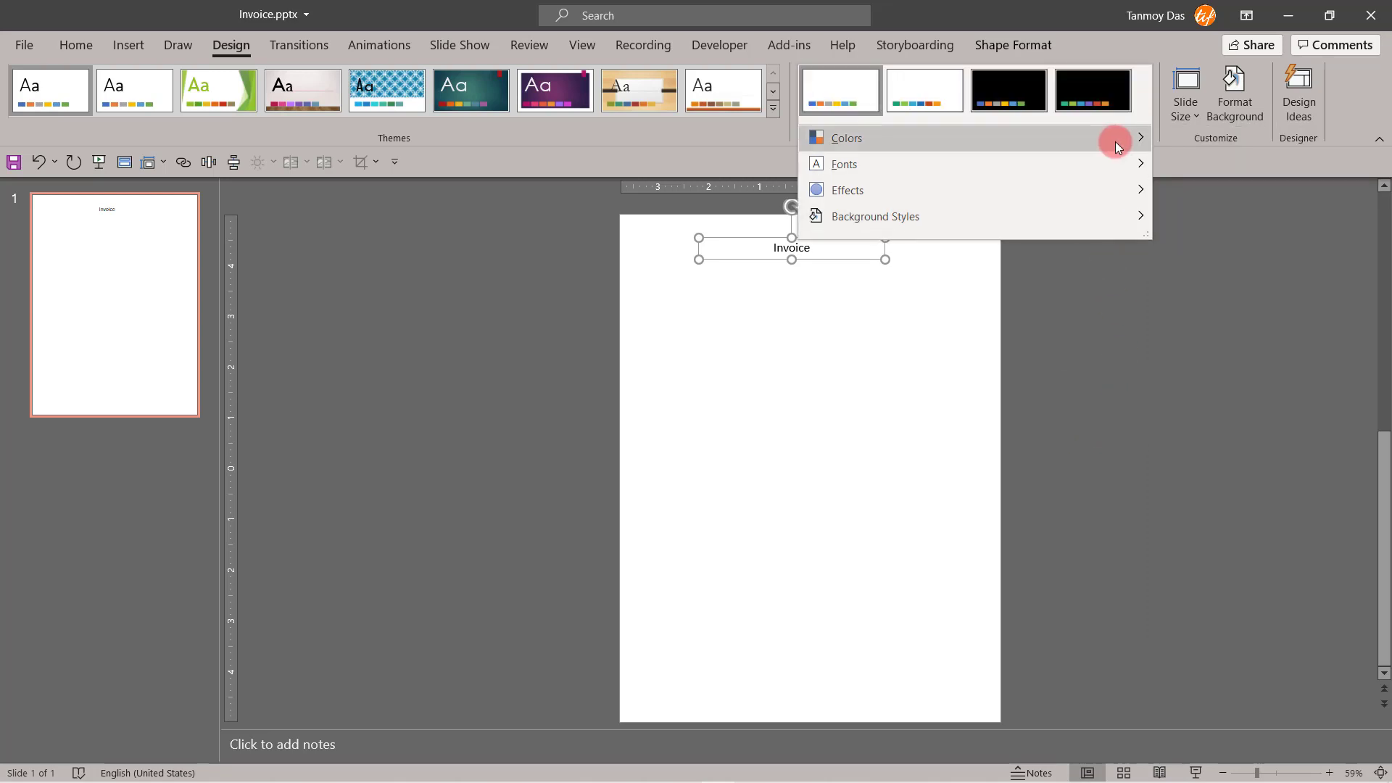
pyautogui.moveTo(1115, 141)
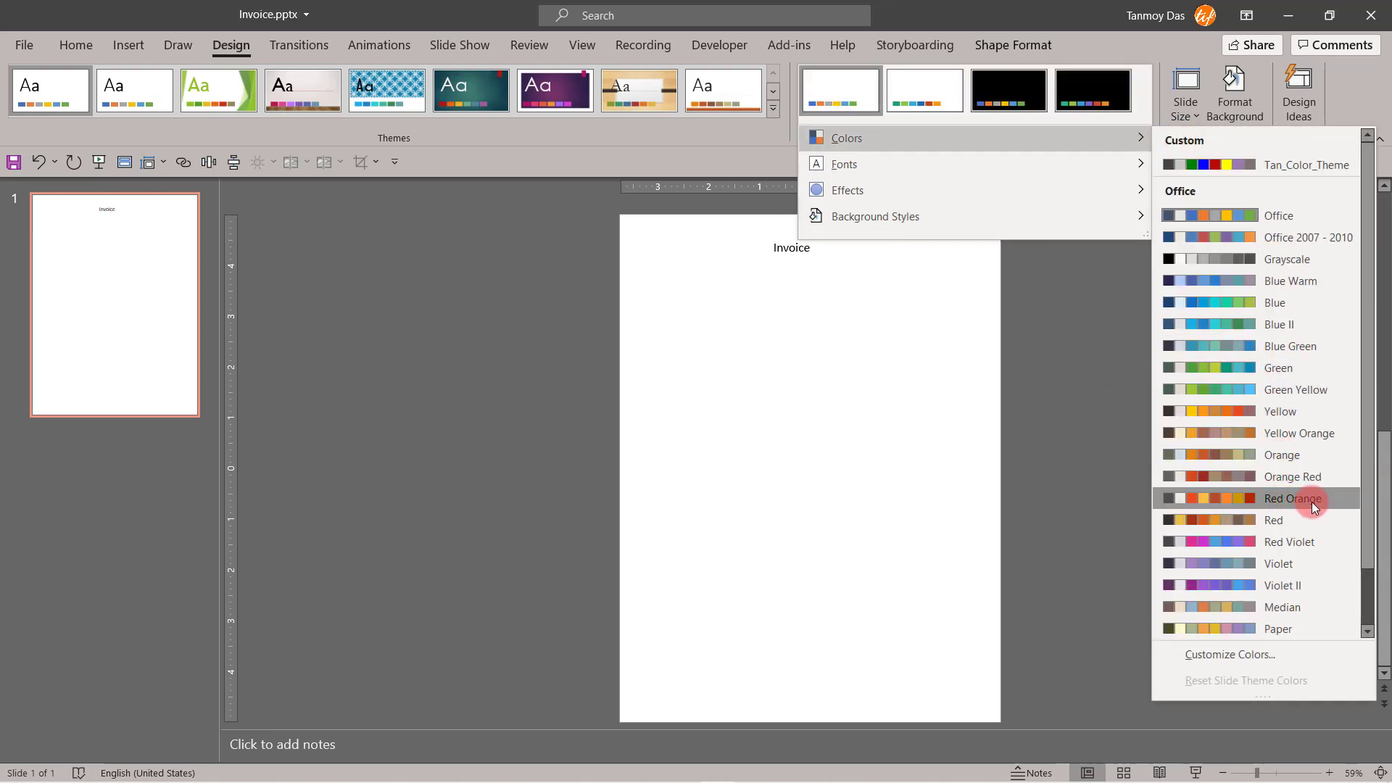
pyautogui.click(1289, 502)
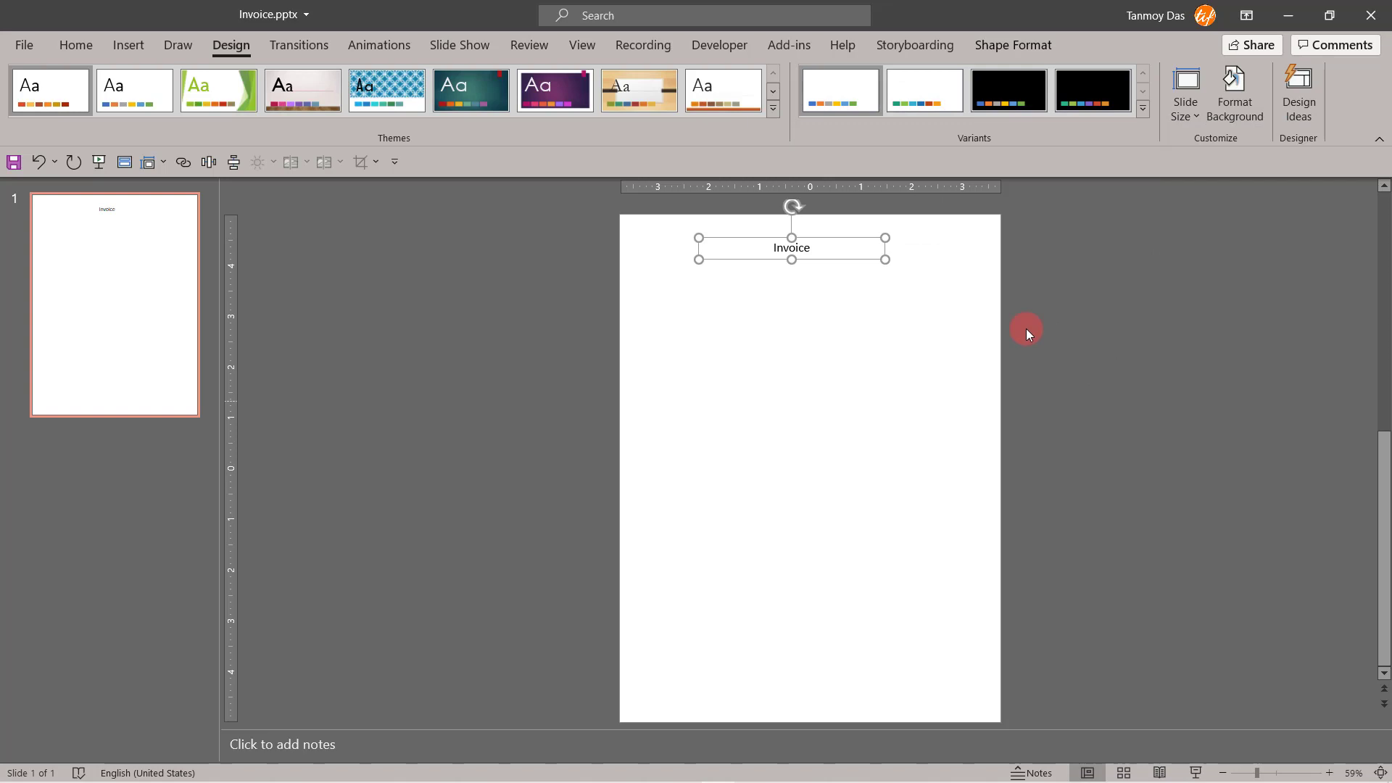
# Step: Apply the custom Tan_Raleway font set to the presentation theme
pyautogui.click(1143, 111)
pyautogui.moveTo(947, 164)
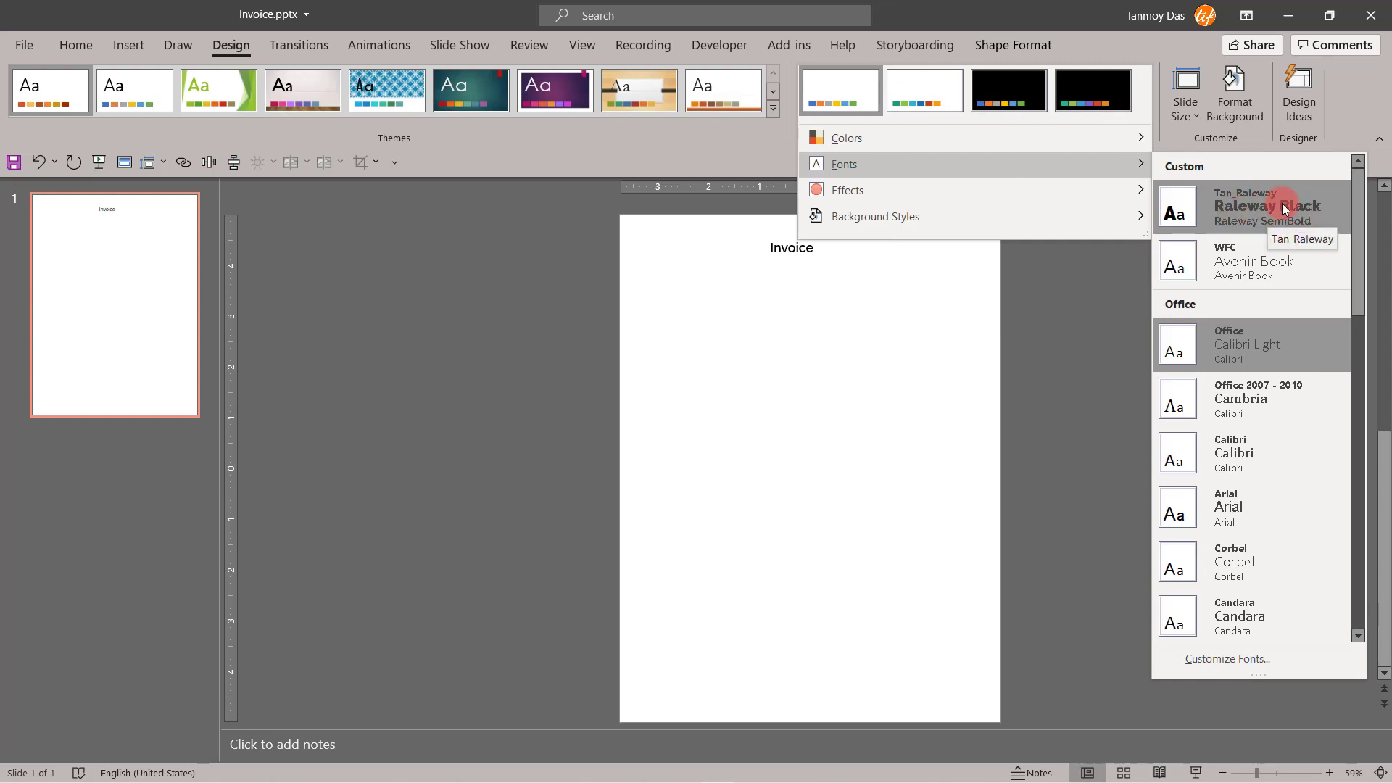
pyautogui.click(1238, 204)
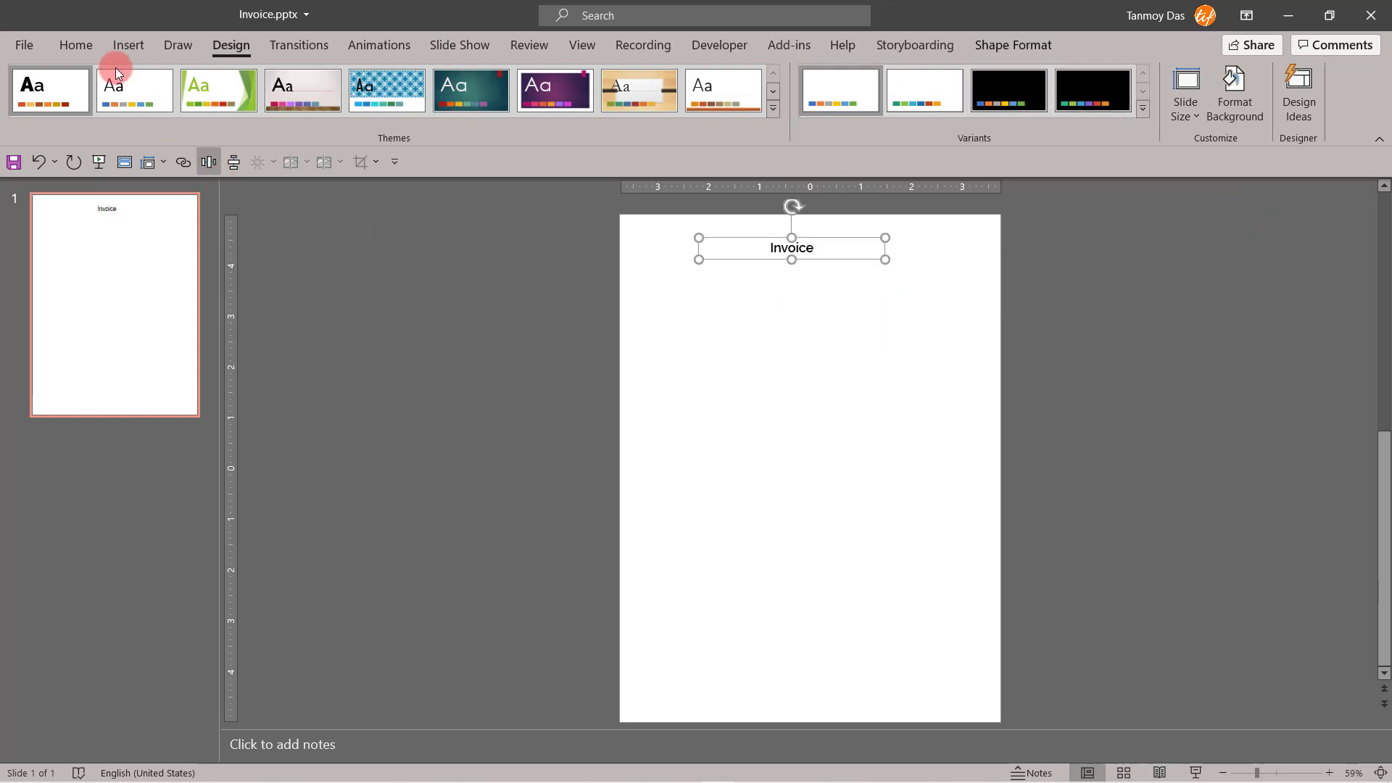
pyautogui.click(72, 44)
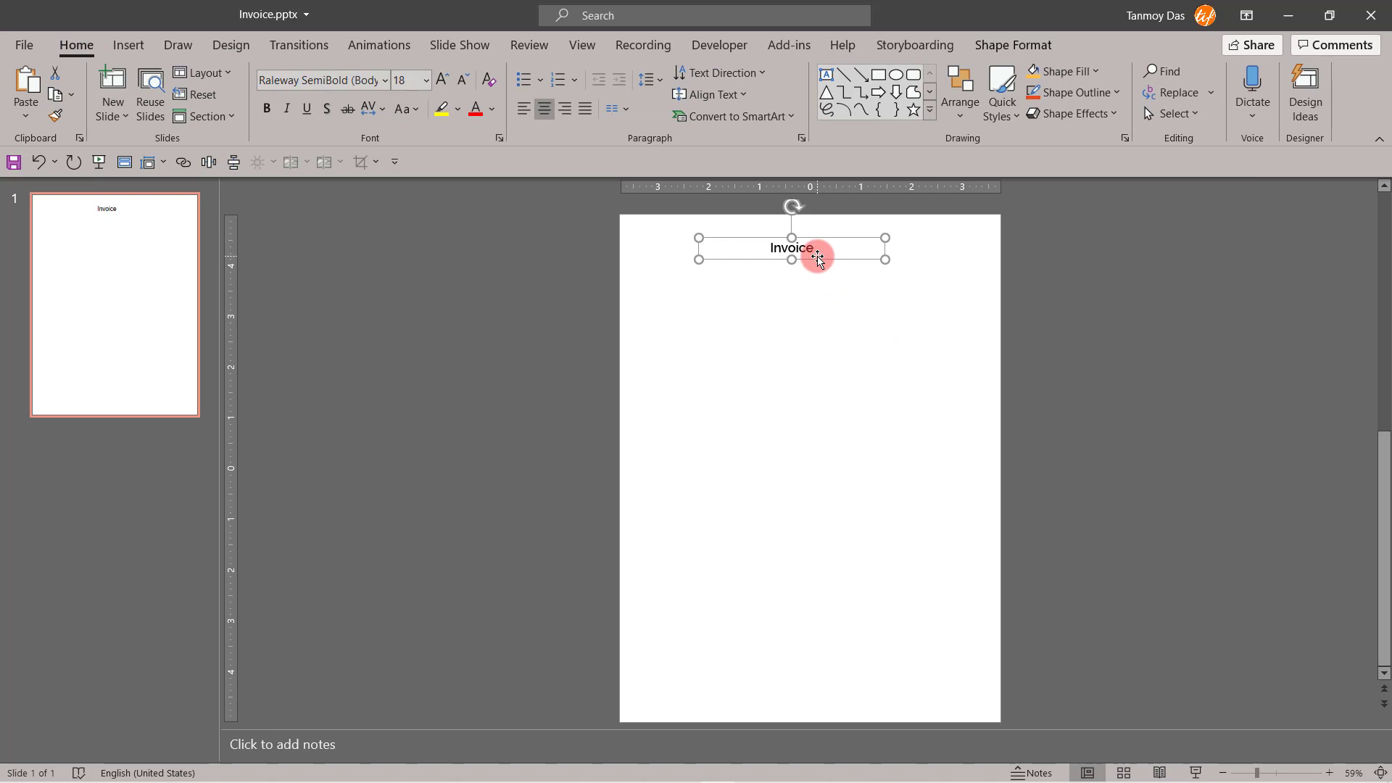
# Step: Set the "Invoice" title in the Raleway Black heading font and convert it to uppercase
pyautogui.click(385, 84)
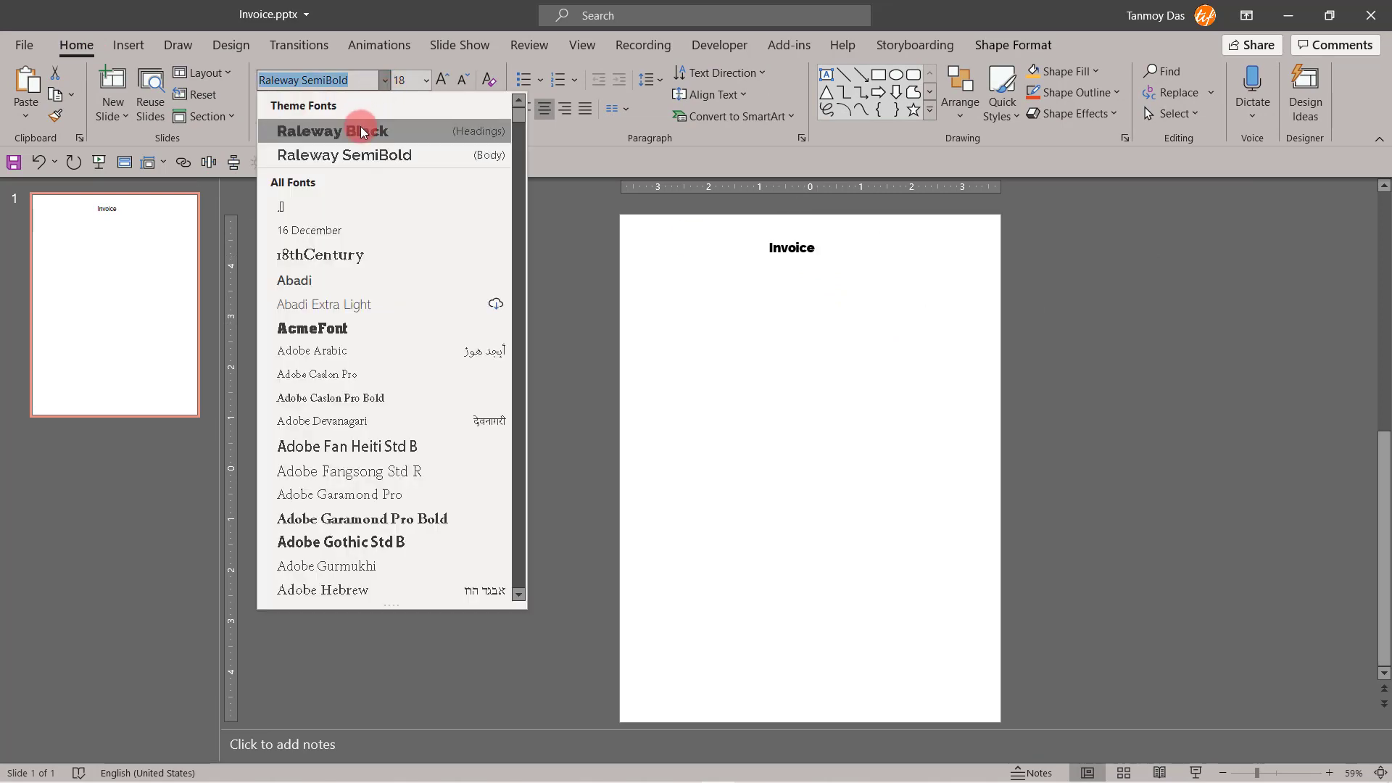
pyautogui.click(361, 130)
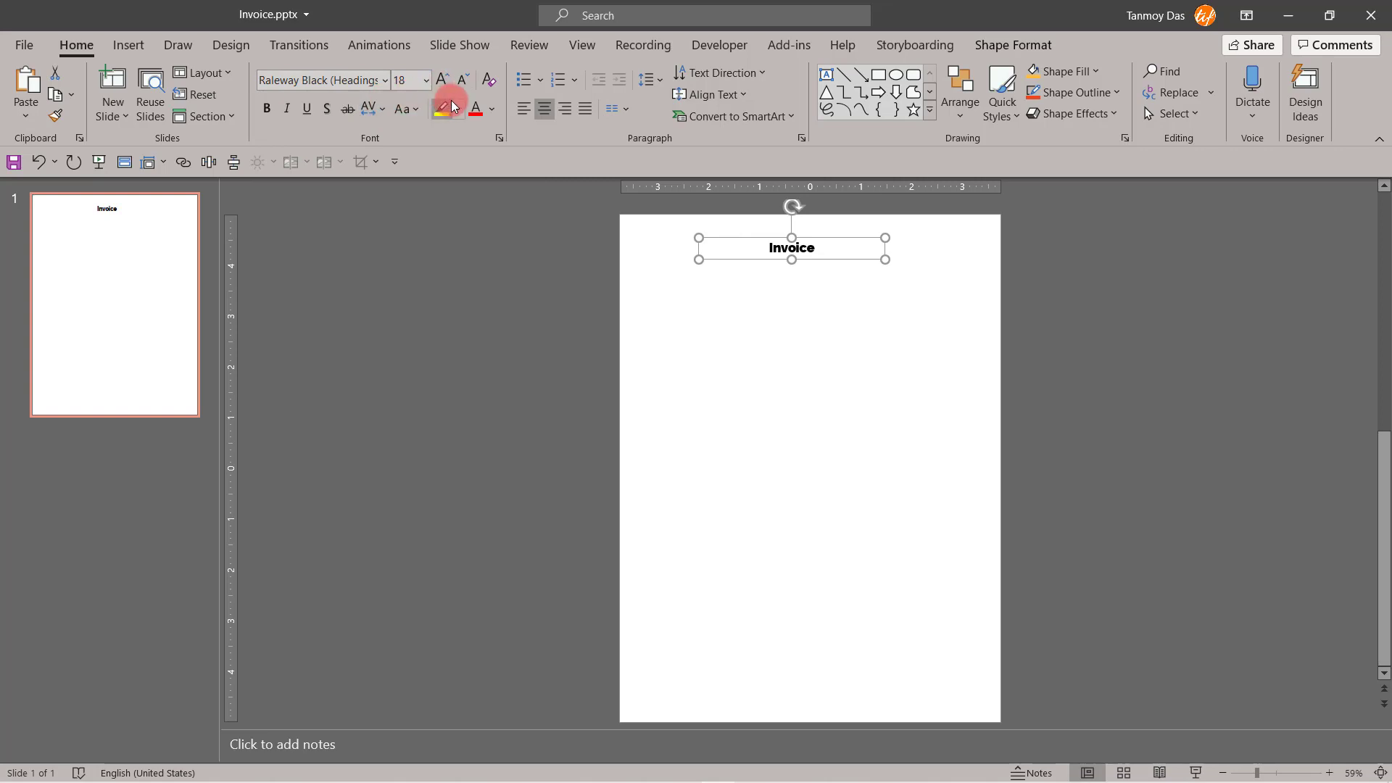
pyautogui.click(414, 113)
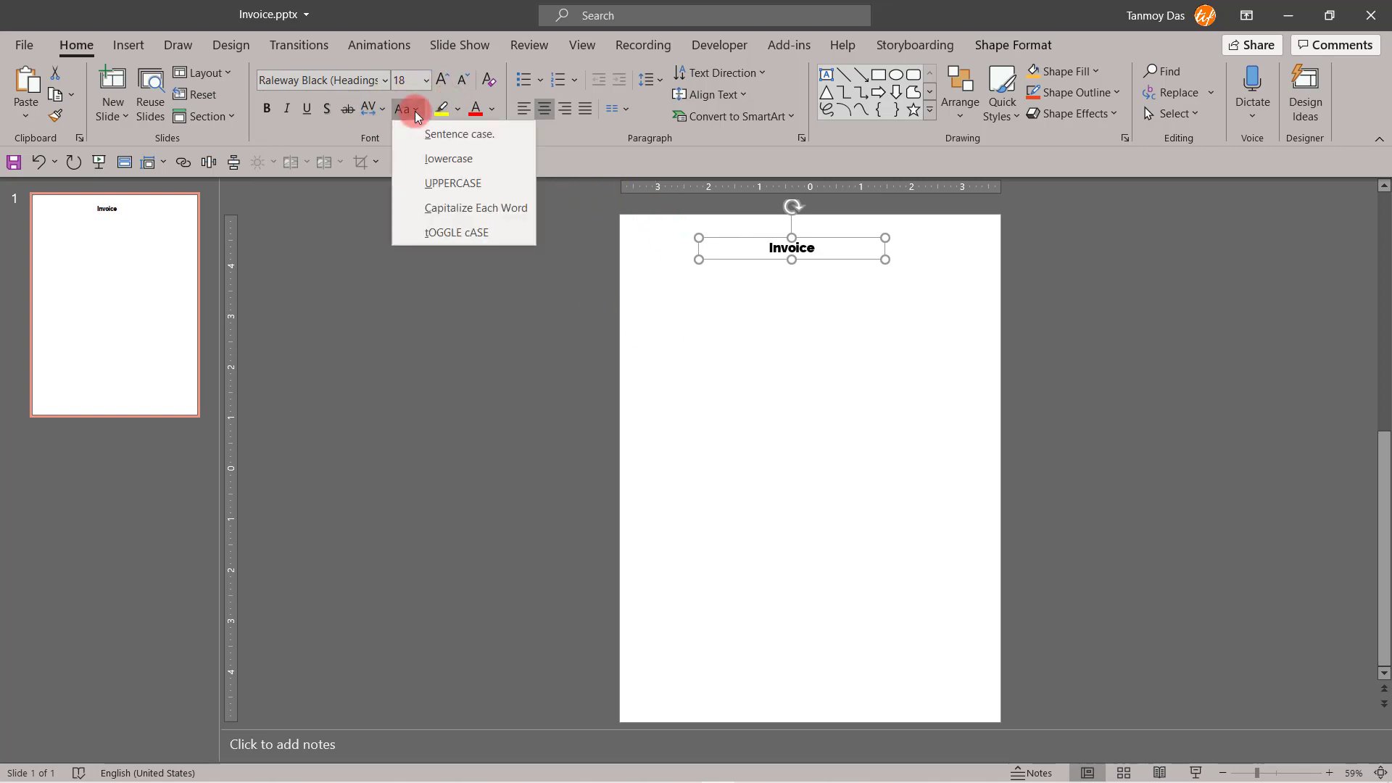
pyautogui.click(453, 183)
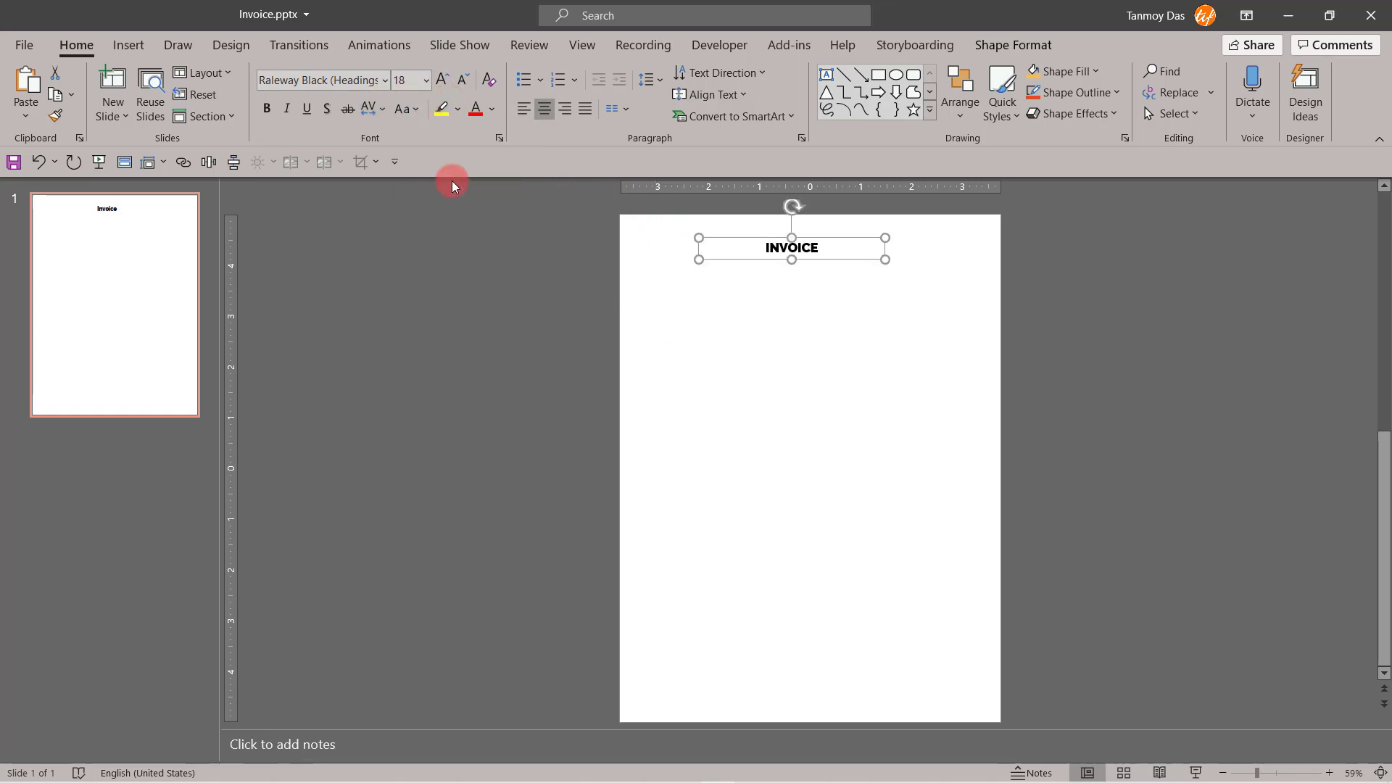
# Step: Enlarge the INVOICE title to 28 pt and move its text box slightly closer to the slide's upper edge
pyautogui.click(447, 87)
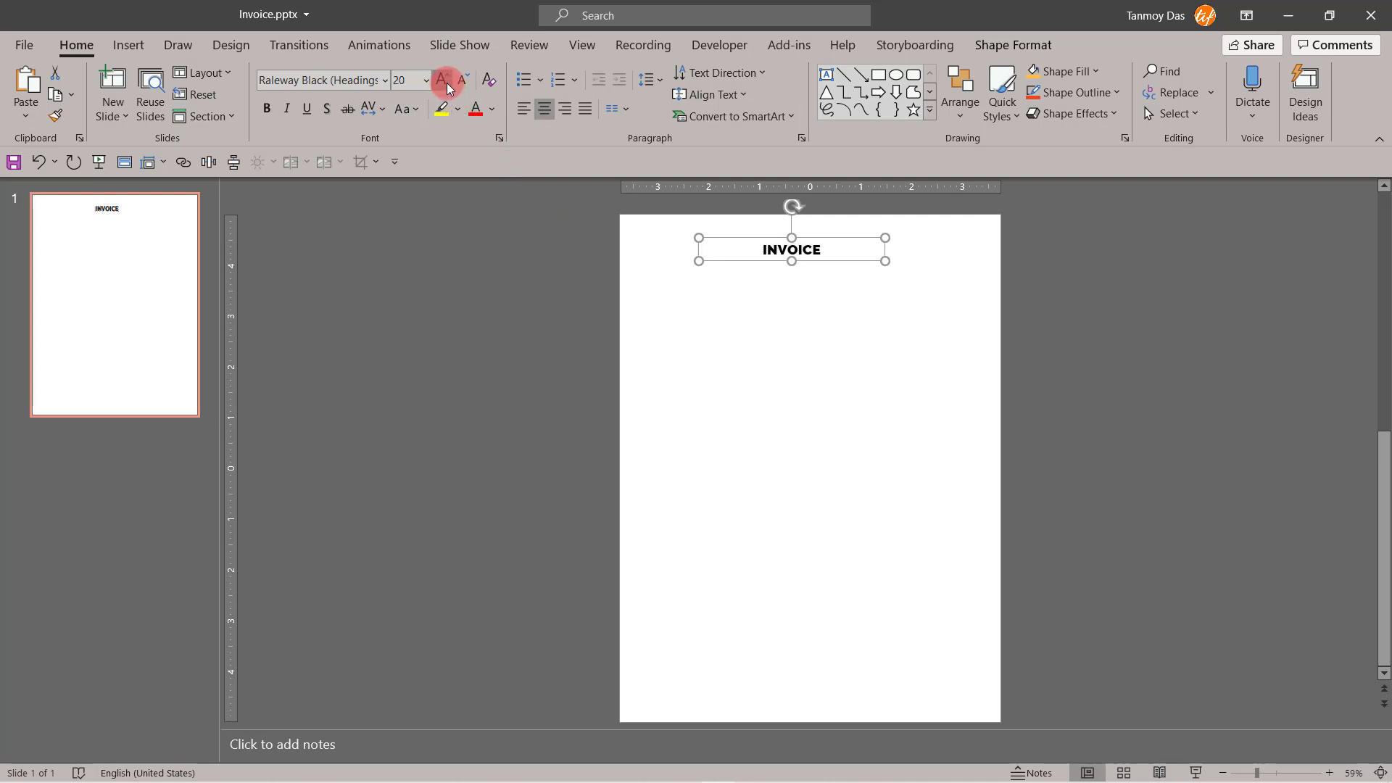
pyautogui.click(448, 88)
pyautogui.click(448, 88)
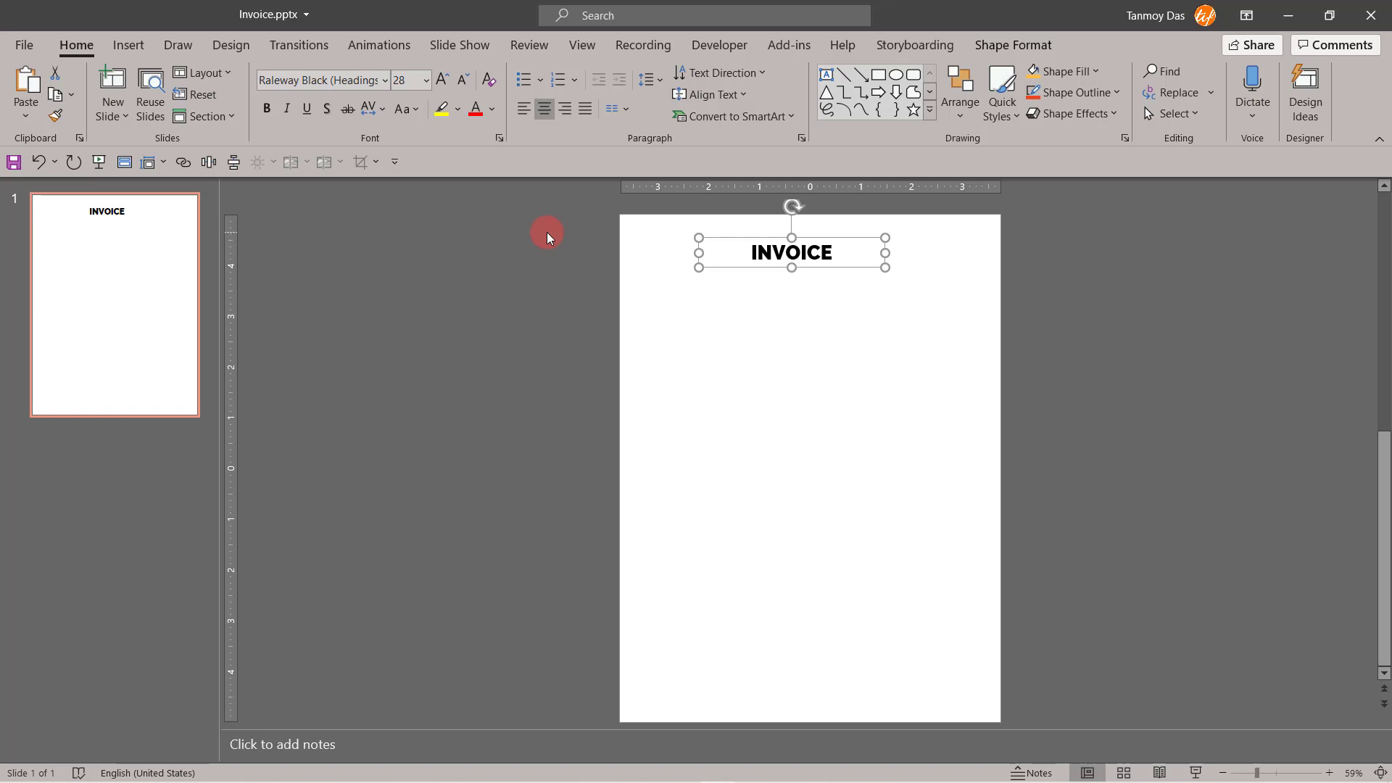
pyautogui.moveTo(856, 270); pyautogui.dragTo(854, 251)
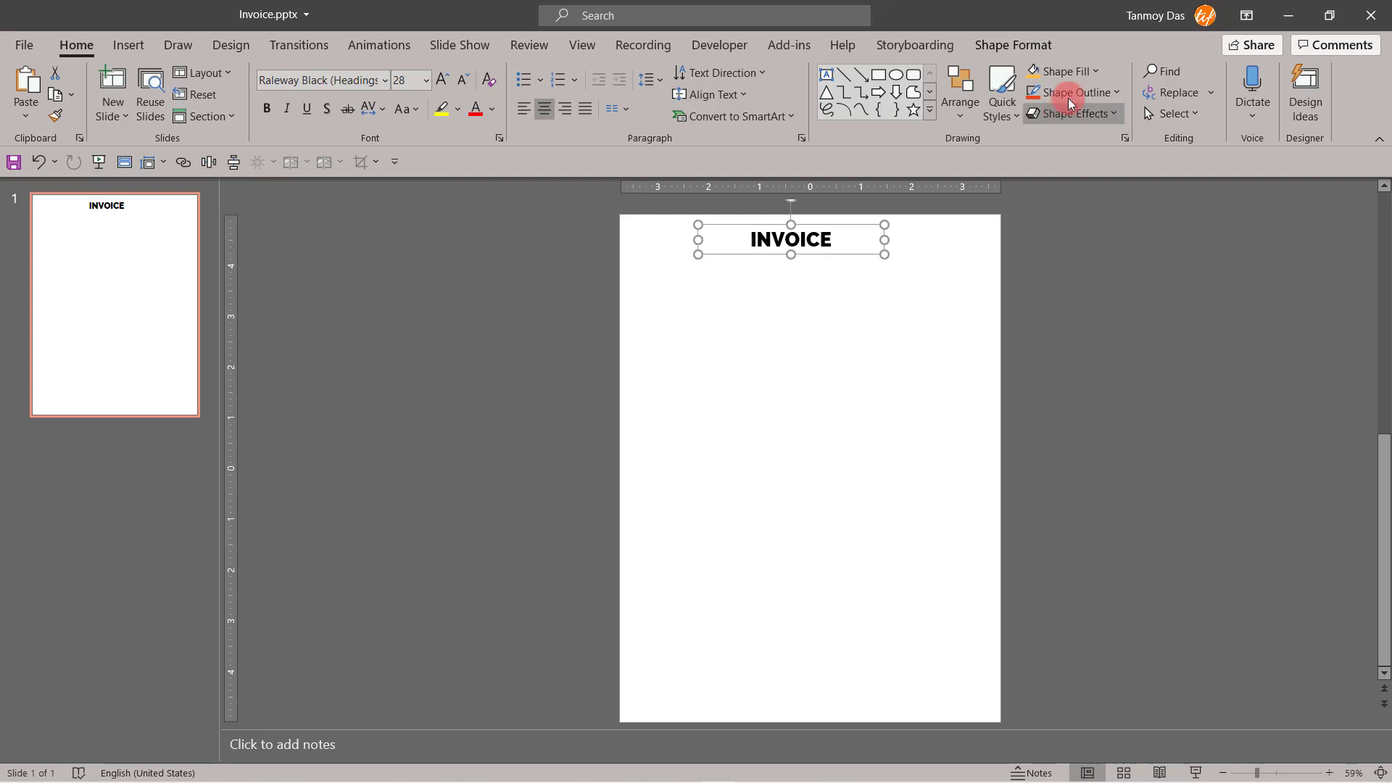
# Step: Centre the INVOICE text box across the slide's width by distributing it horizontally relative to the slide
pyautogui.click(1004, 46)
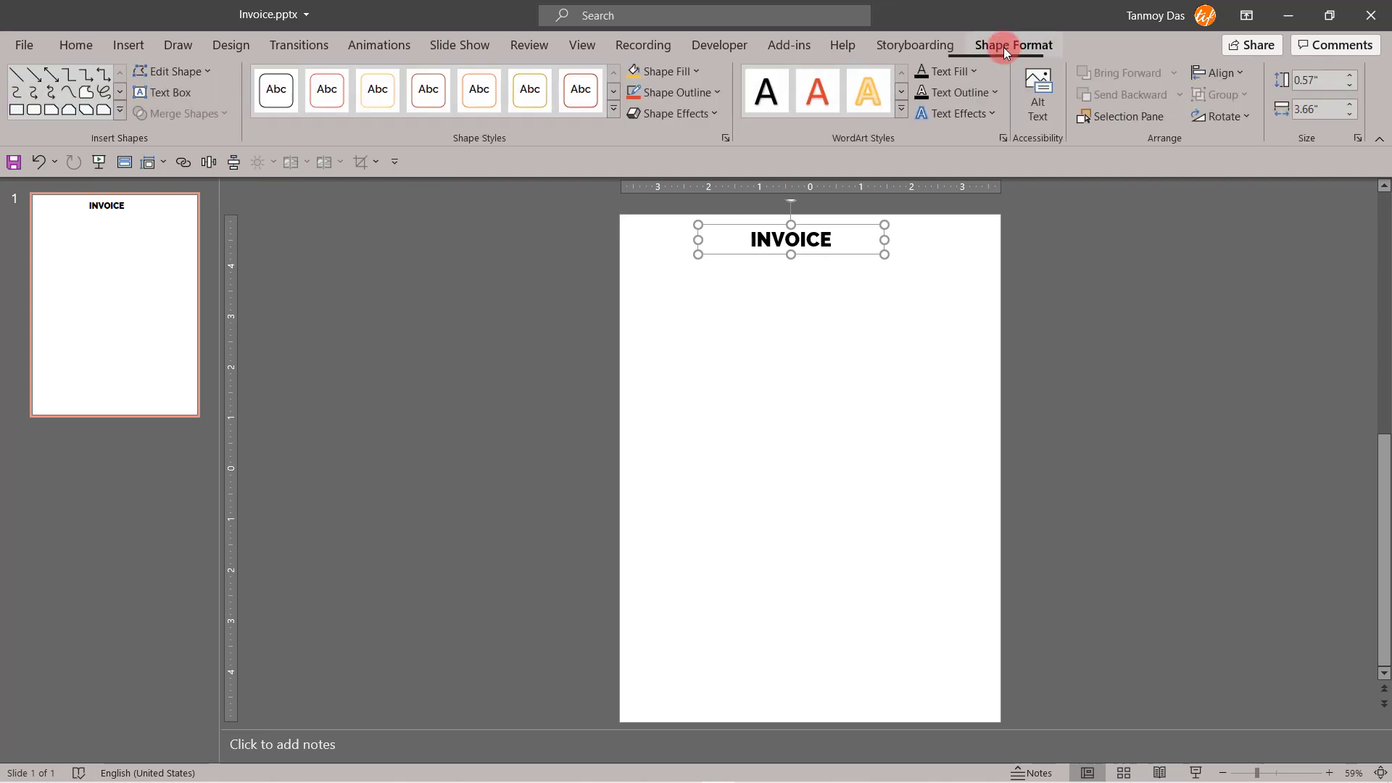
pyautogui.click(1242, 75)
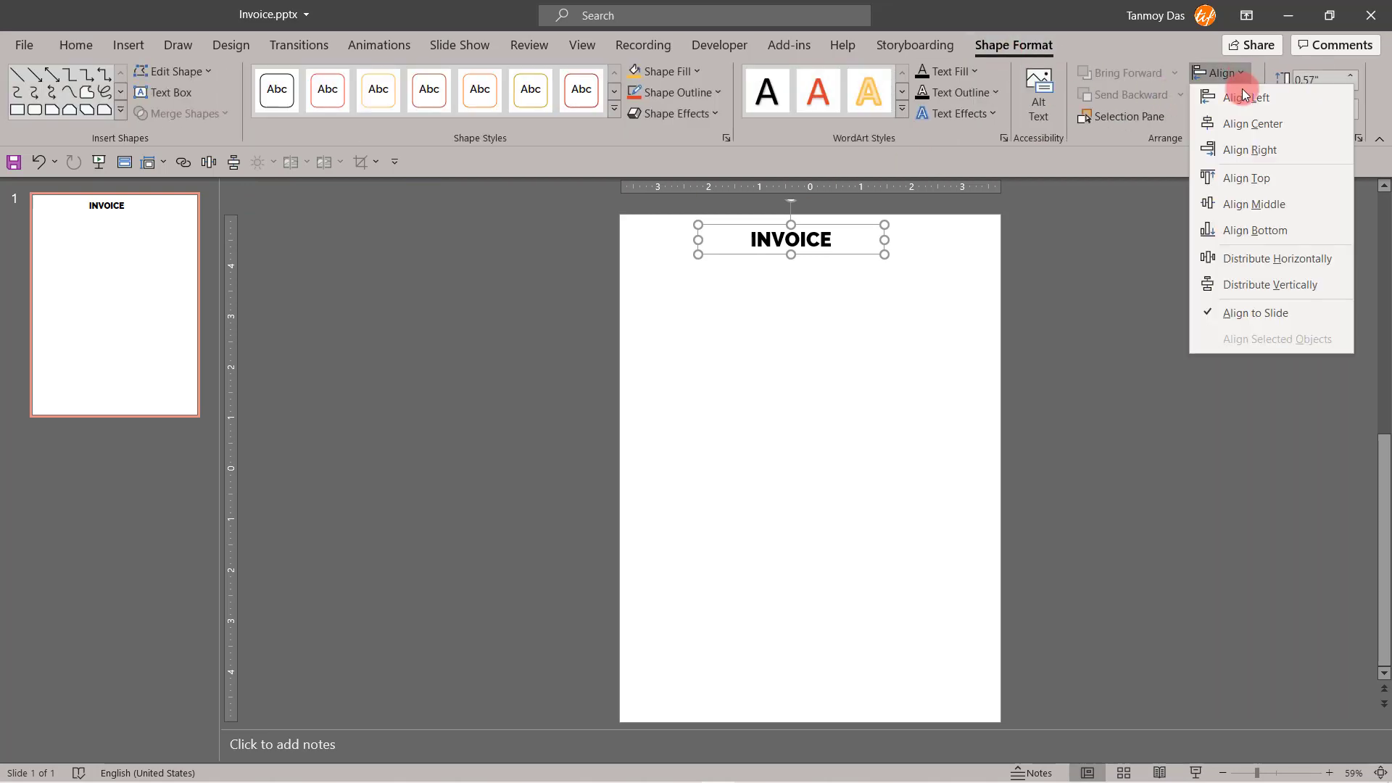
pyautogui.click(1271, 265)
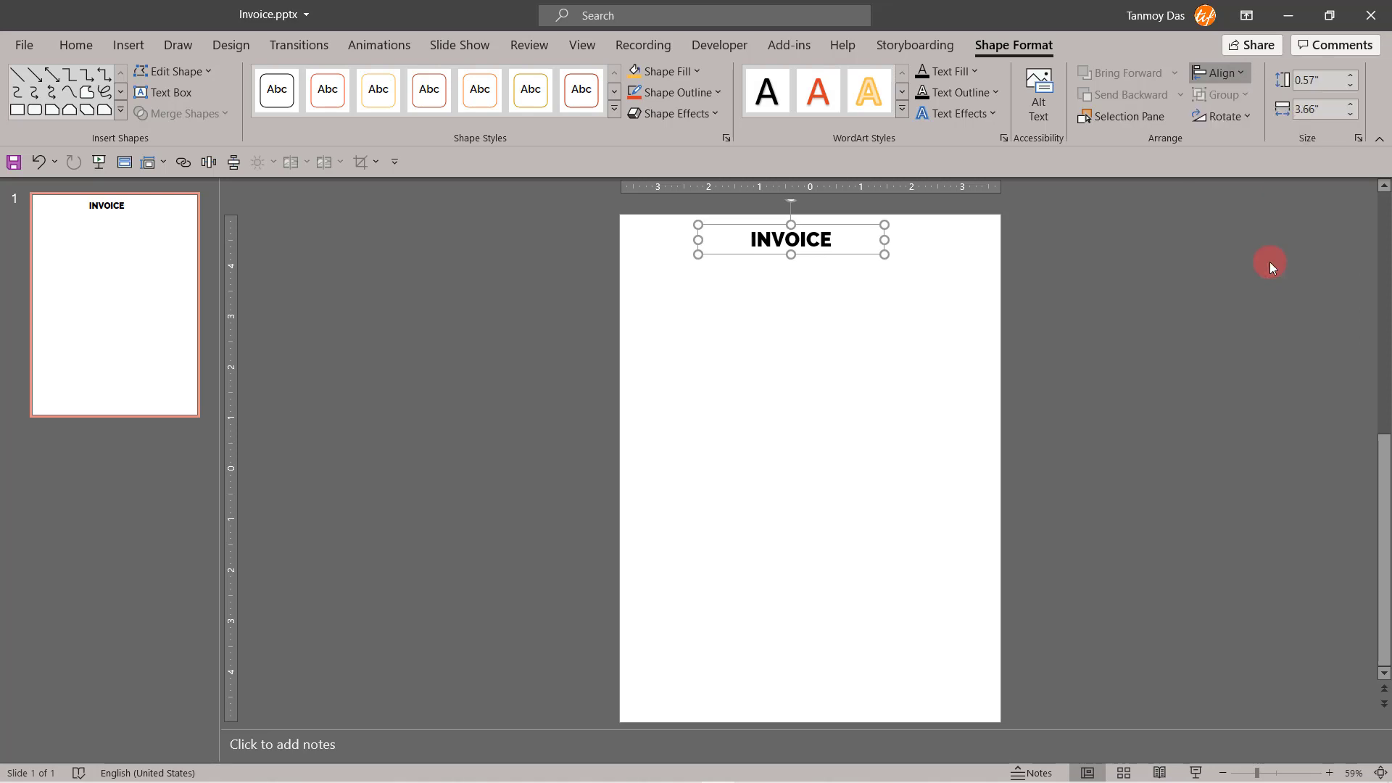
pyautogui.click(209, 164)
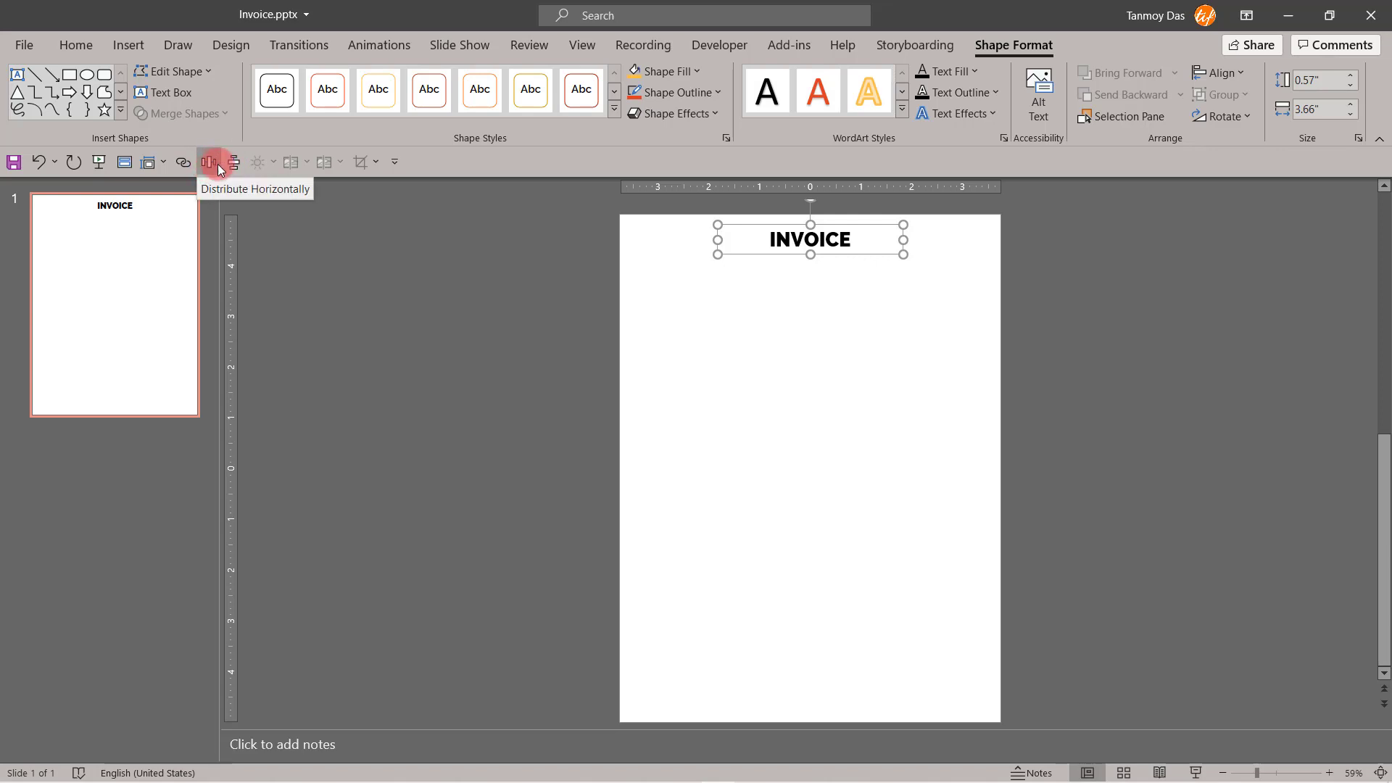
pyautogui.click(237, 167)
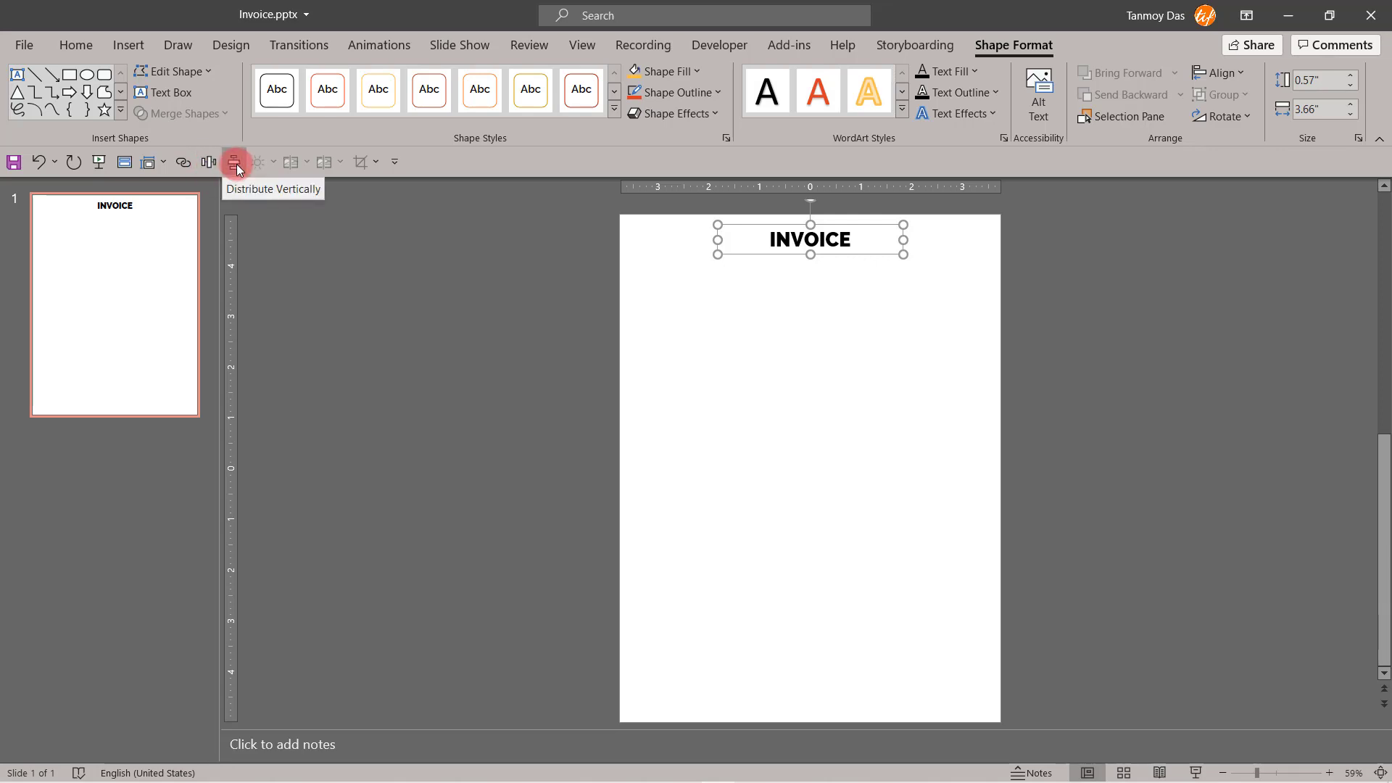
pyautogui.click(613, 324)
pyautogui.click(896, 344)
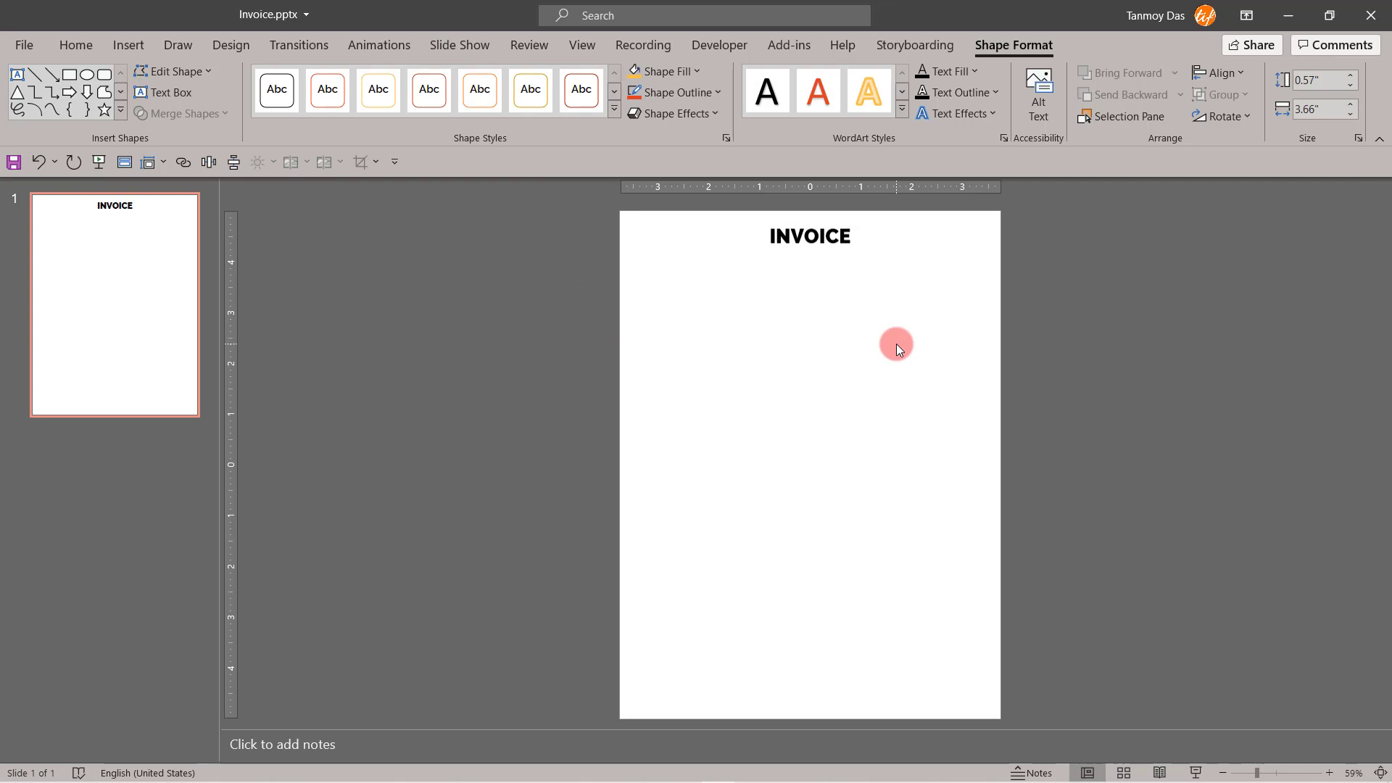
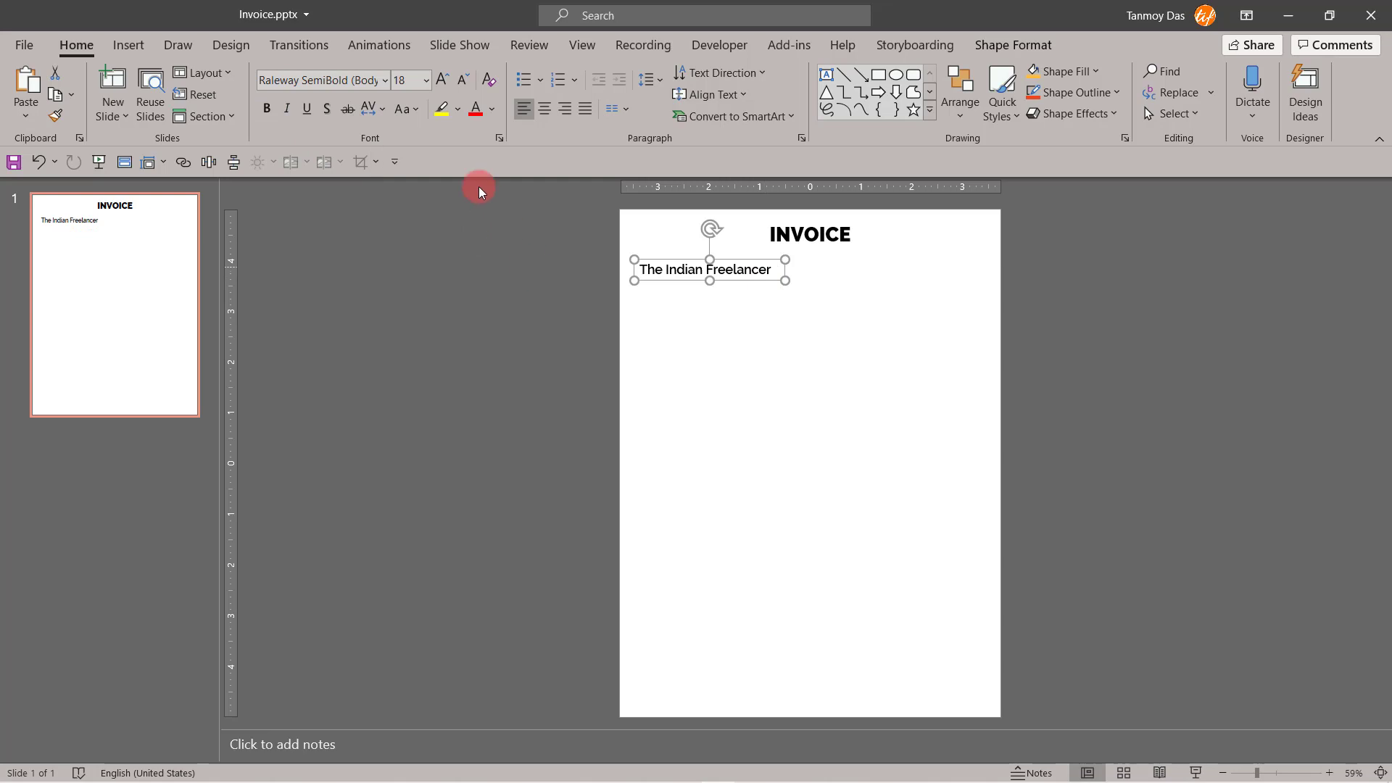
# Step: Set the "The Indian Freelancer" text in the Raleway Black heading font, without bold
pyautogui.click(266, 108)
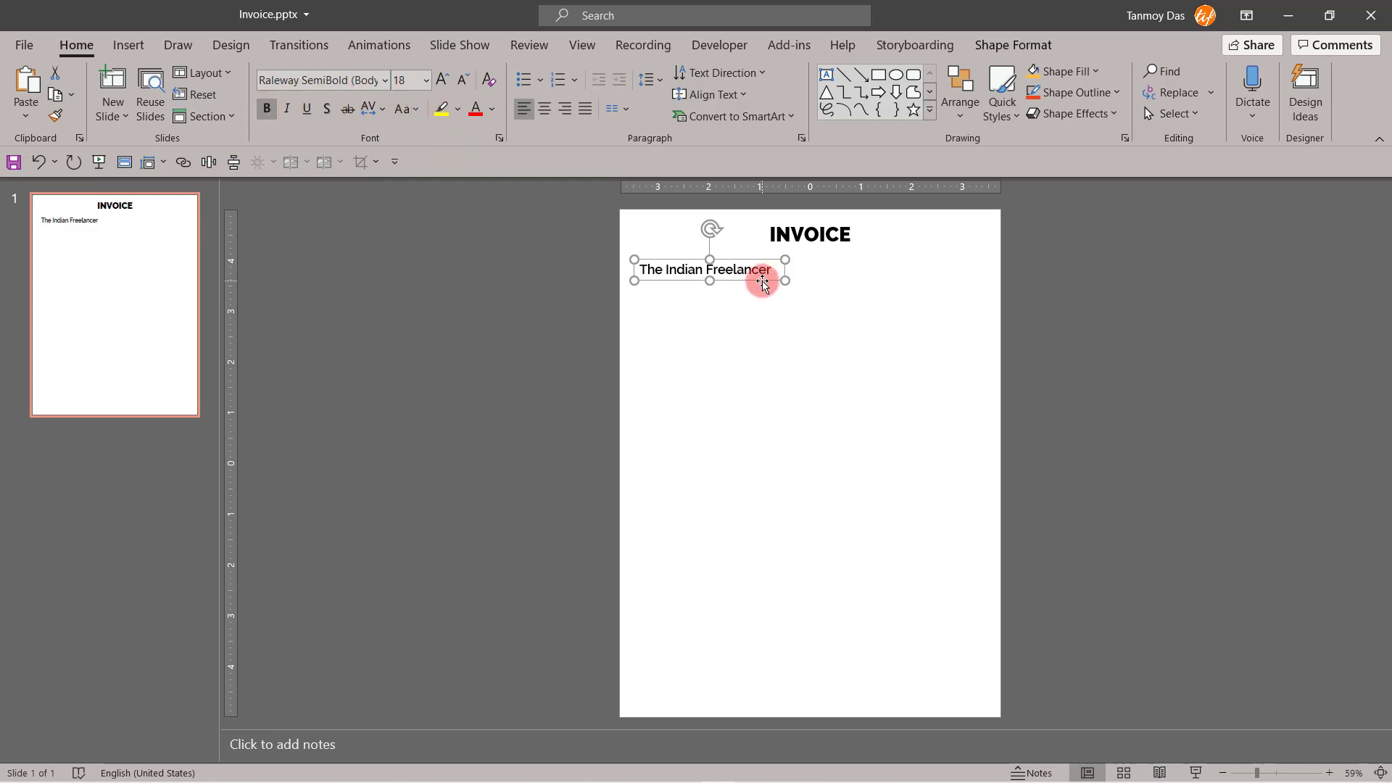
pyautogui.click(267, 108)
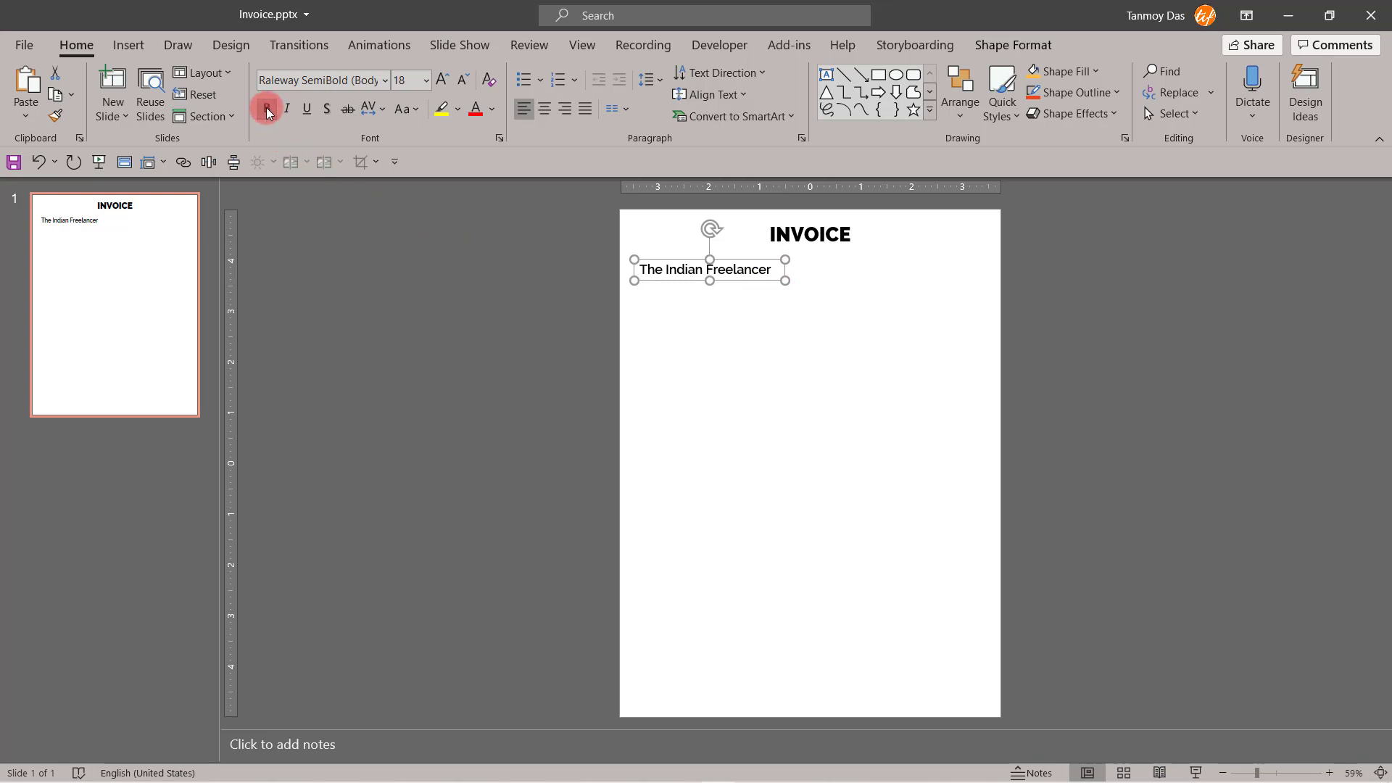
pyautogui.click(384, 80)
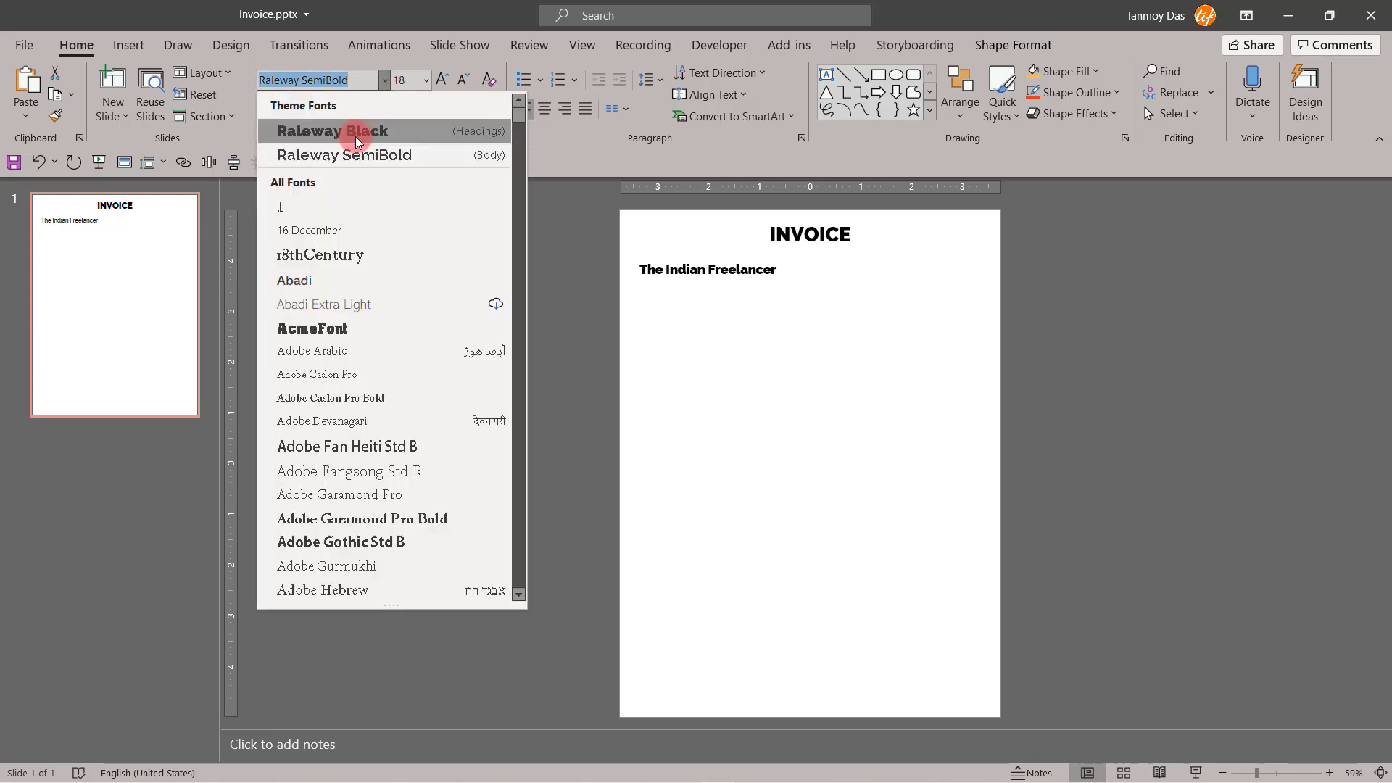
pyautogui.click(355, 137)
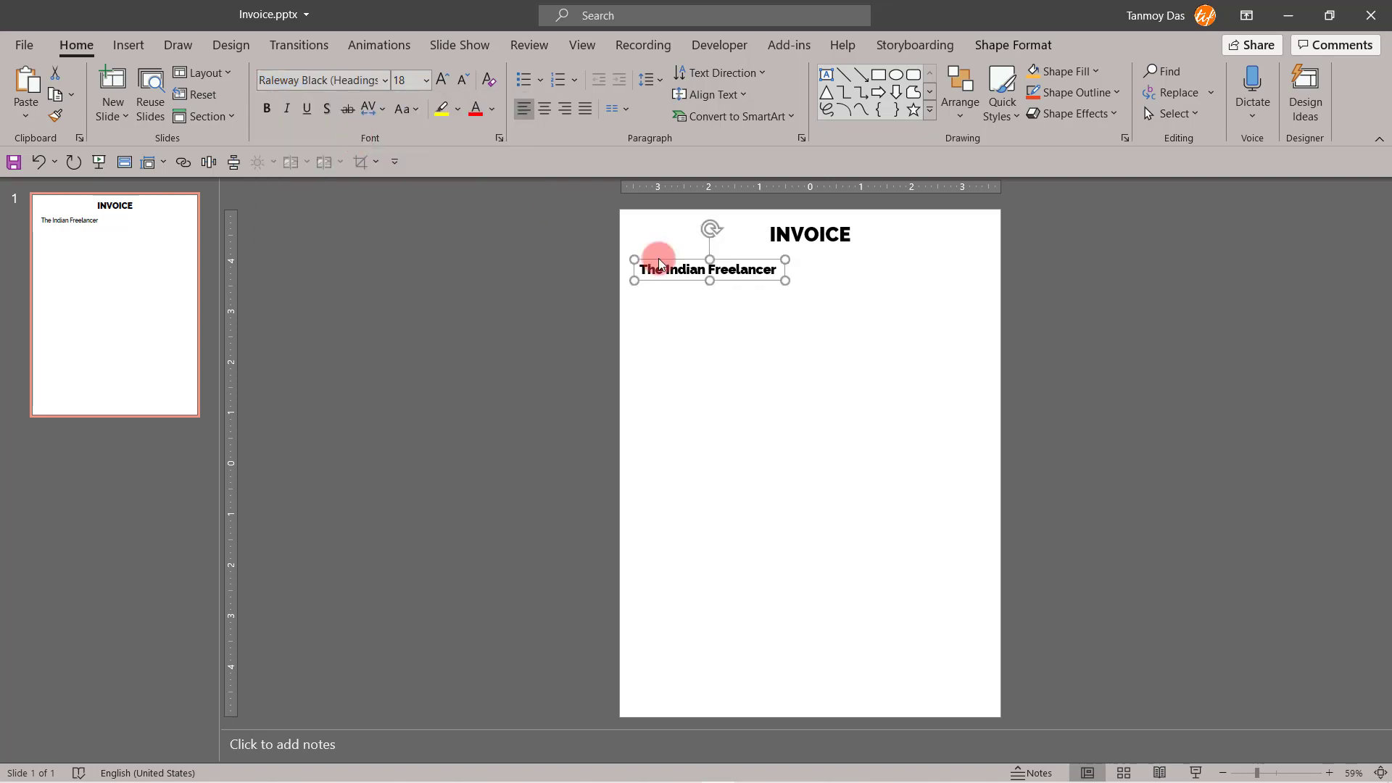
pyautogui.click(818, 328)
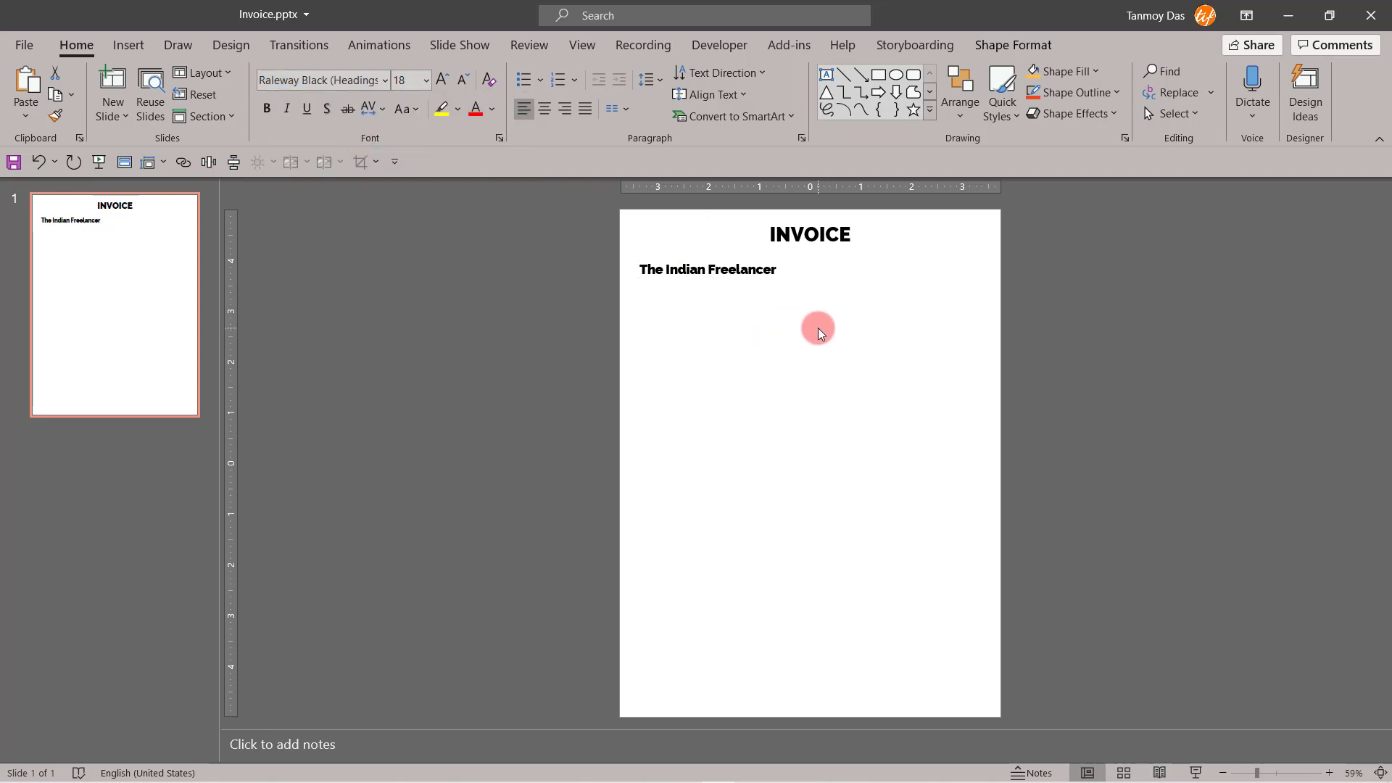
# Step: Duplicate the "The Indian Freelancer" text box directly beneath the original and set the copy in the Raleway SemiBold body font
pyautogui.click(749, 282)
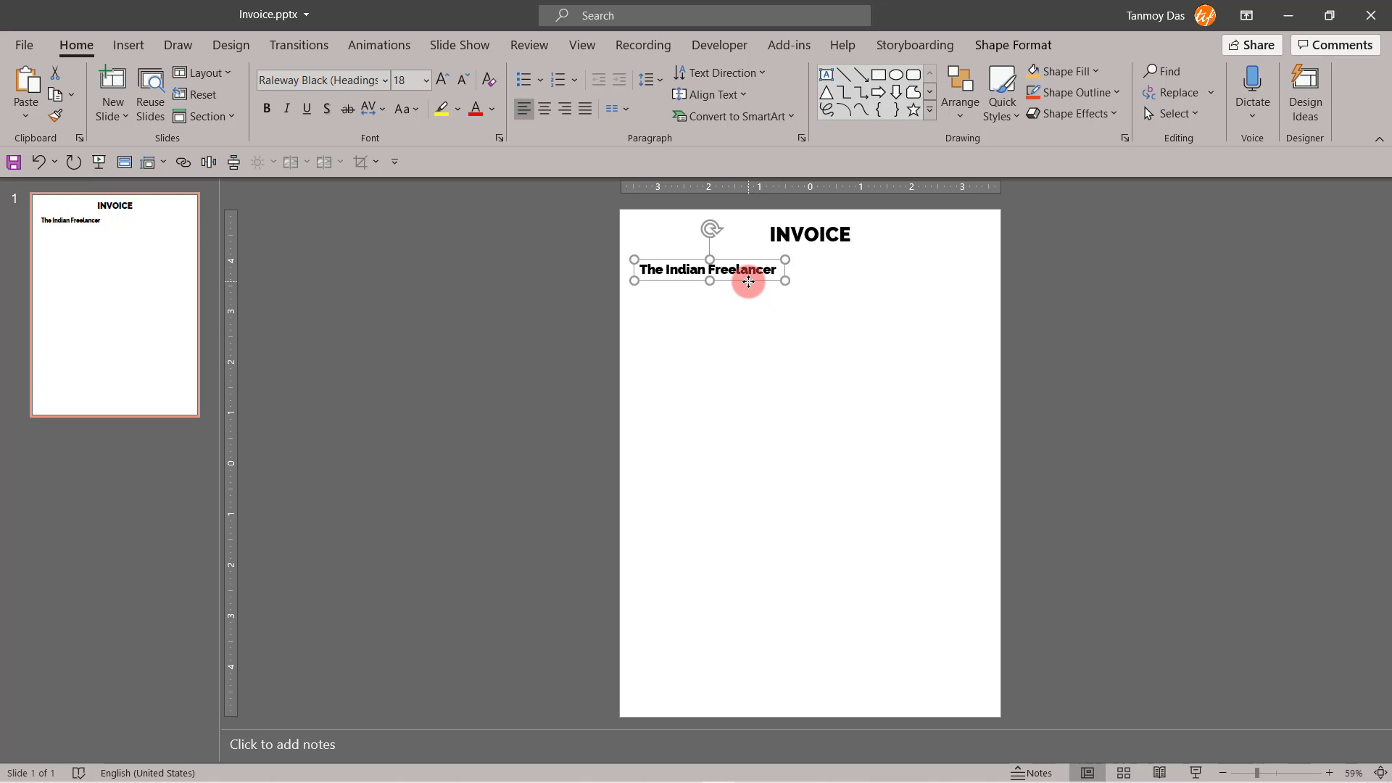
pyautogui.hotkey('ctrl', 'd')
pyautogui.moveTo(749, 284); pyautogui.dragTo(740, 295)
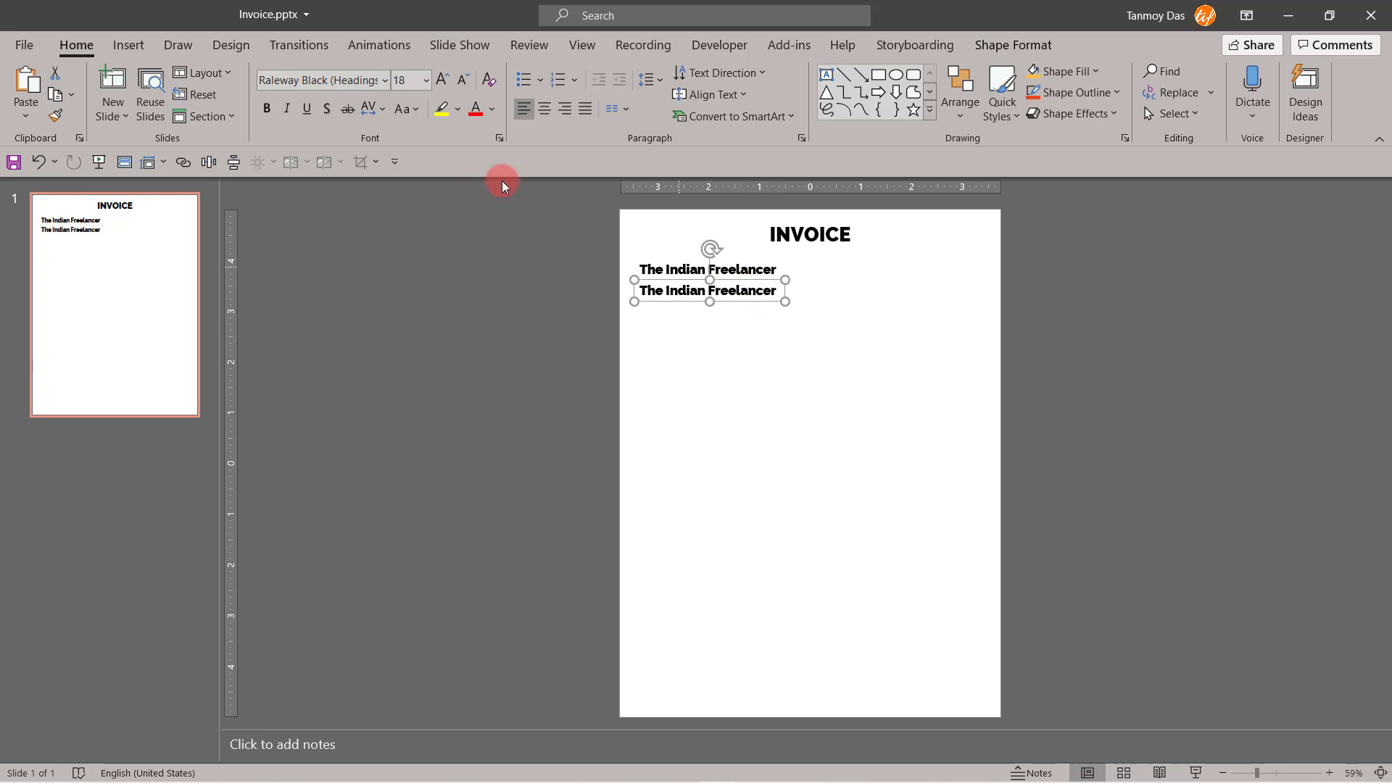
pyautogui.click(386, 80)
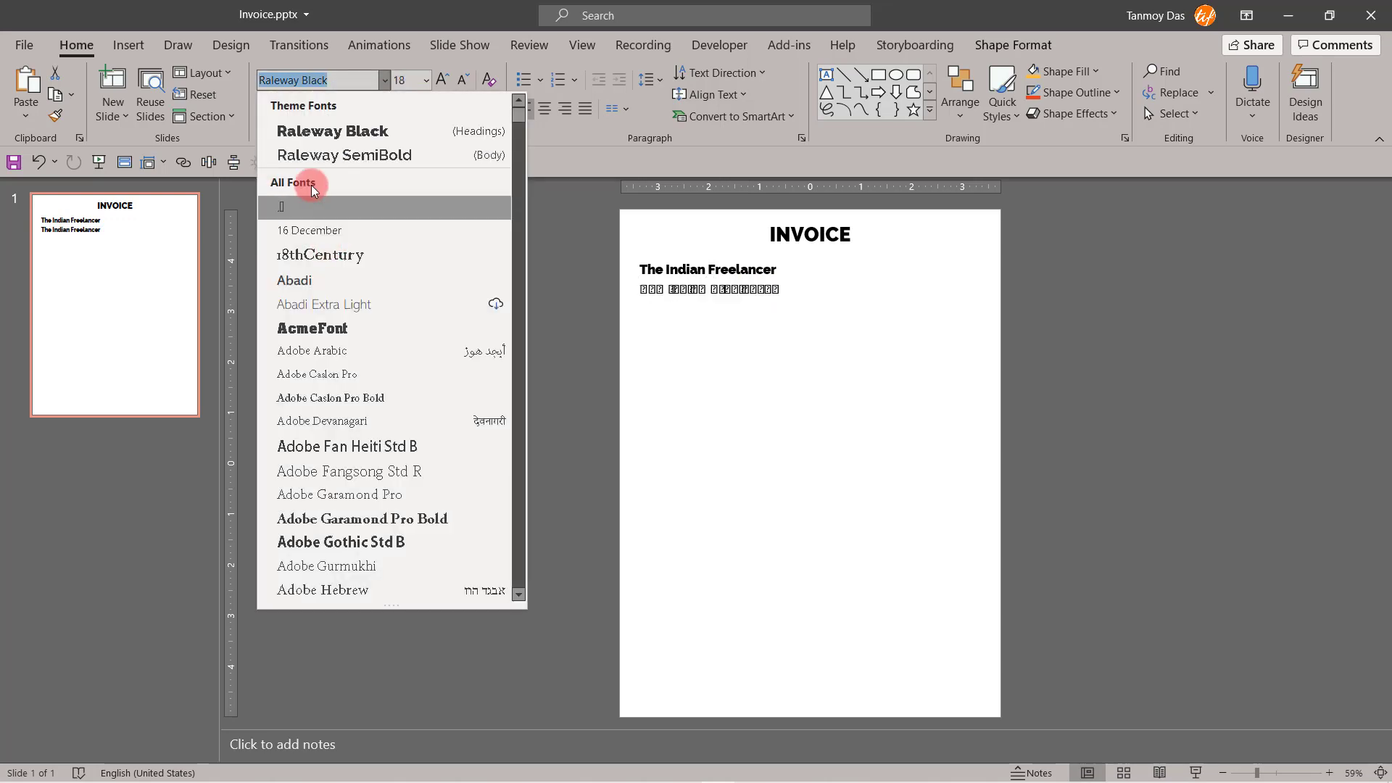
pyautogui.click(319, 171)
# Step: Replace the duplicated text with the business's postal address, placing the area on one line and the city, country and postal code below it
pyautogui.click(748, 287)
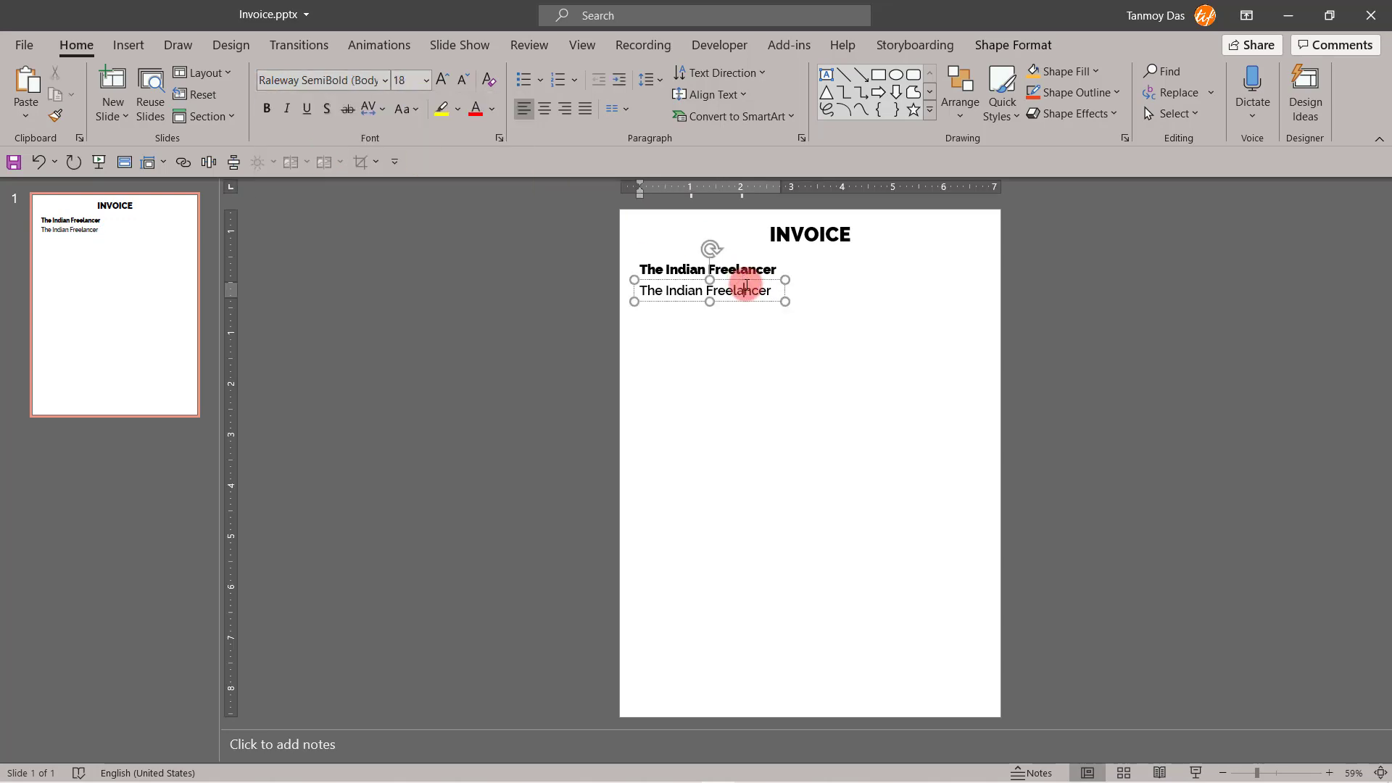
pyautogui.tripleClick(747, 287)
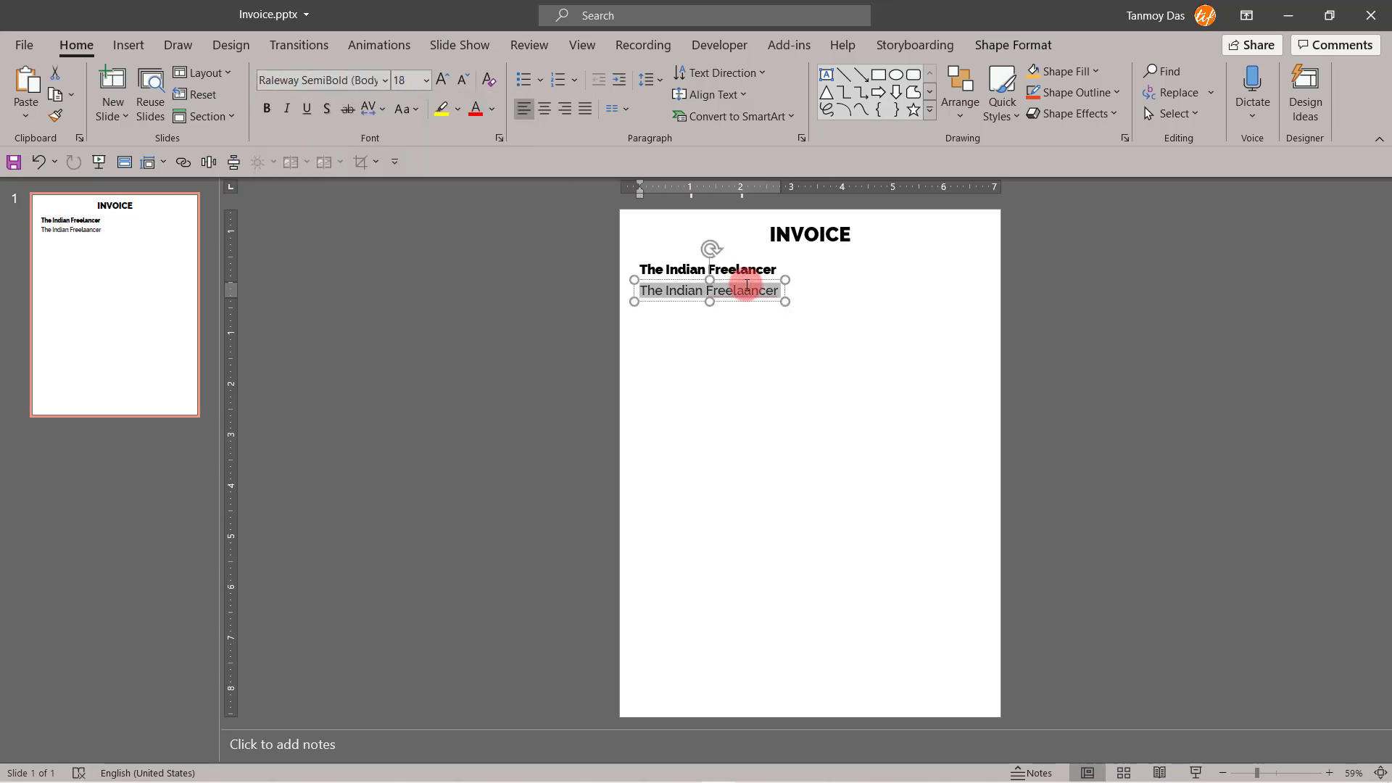
pyautogui.write('Elentro')
pyautogui.press('BackSpace')
pyautogui.press('BackSpace')
pyautogui.press('BackSpace')
pyautogui.press('BackSpace')
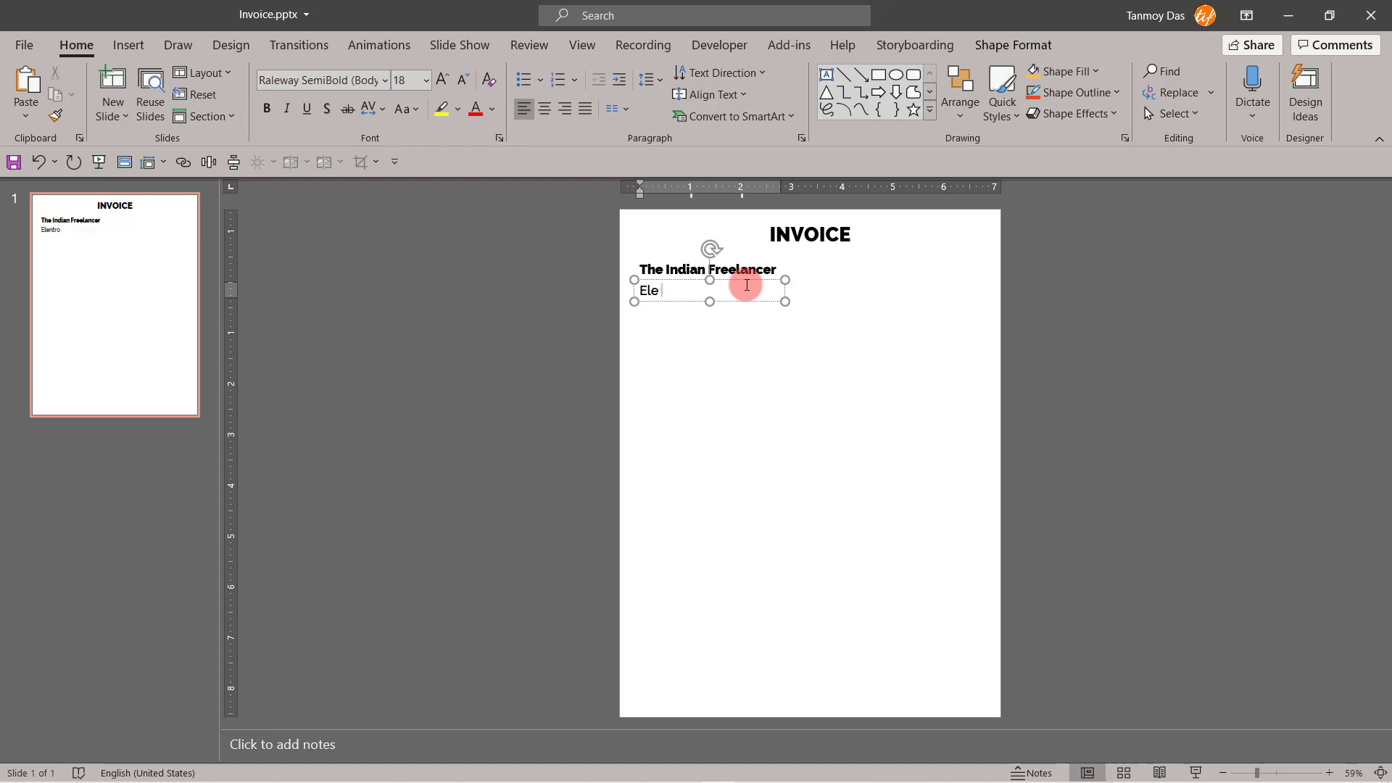
pyautogui.write('ctronic City,')
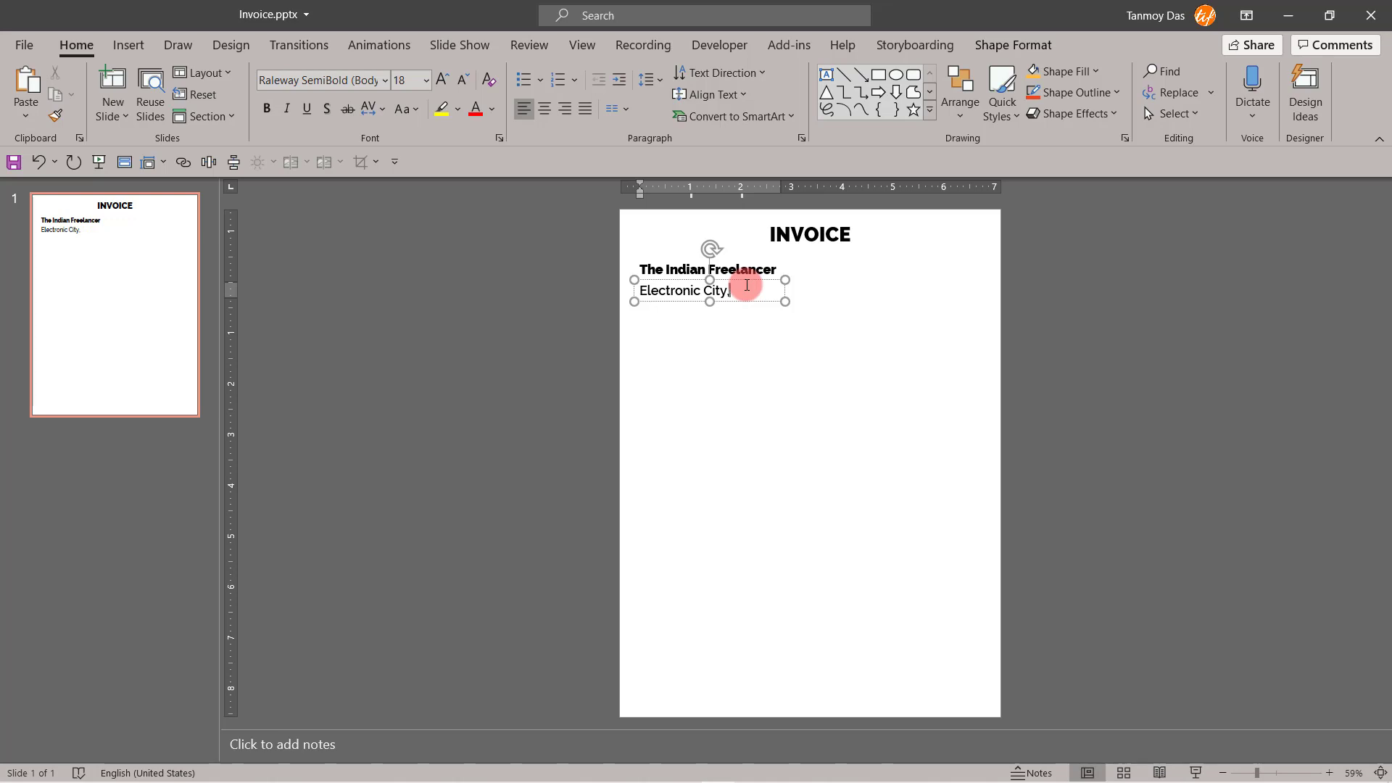
pyautogui.write('PH')
pyautogui.write('ase 1,')
pyautogui.press('Return')
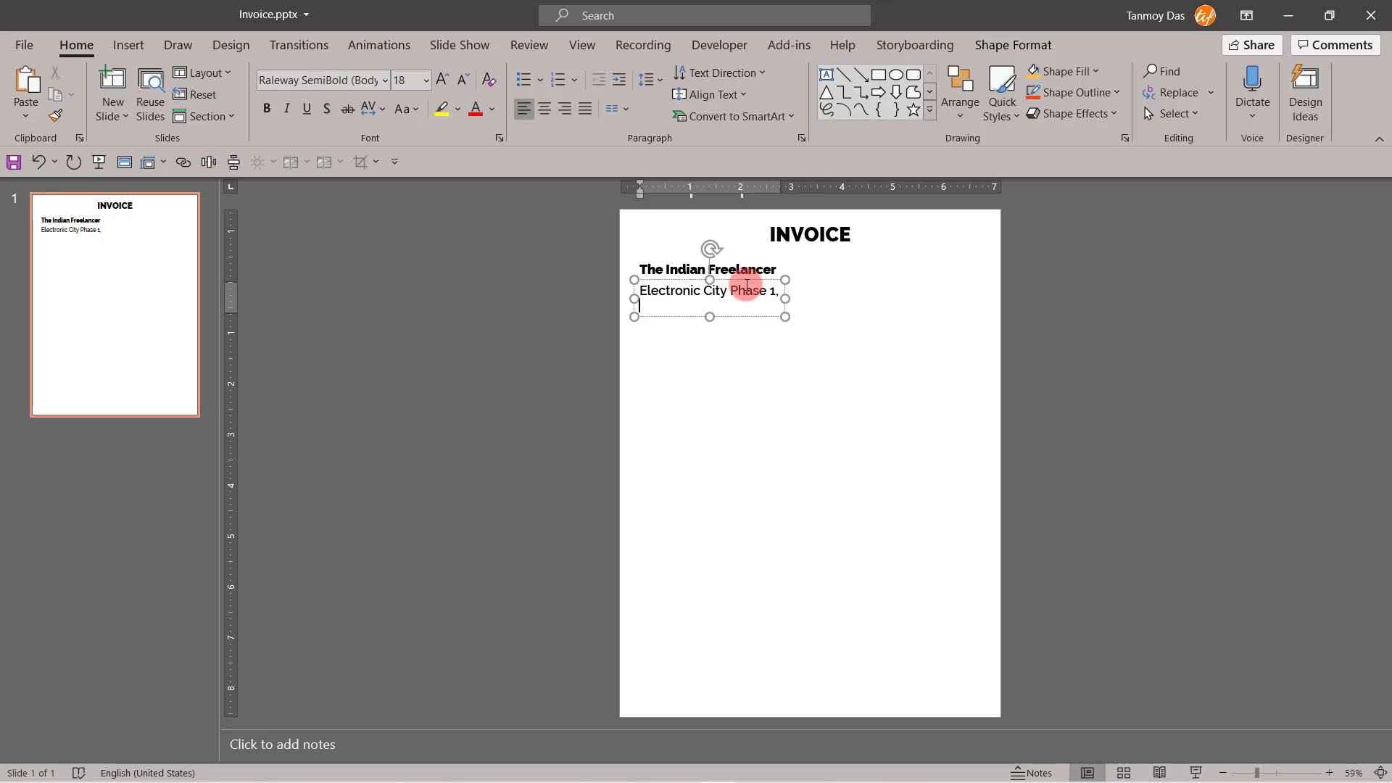
pyautogui.write('Bangalore, IND - 560')
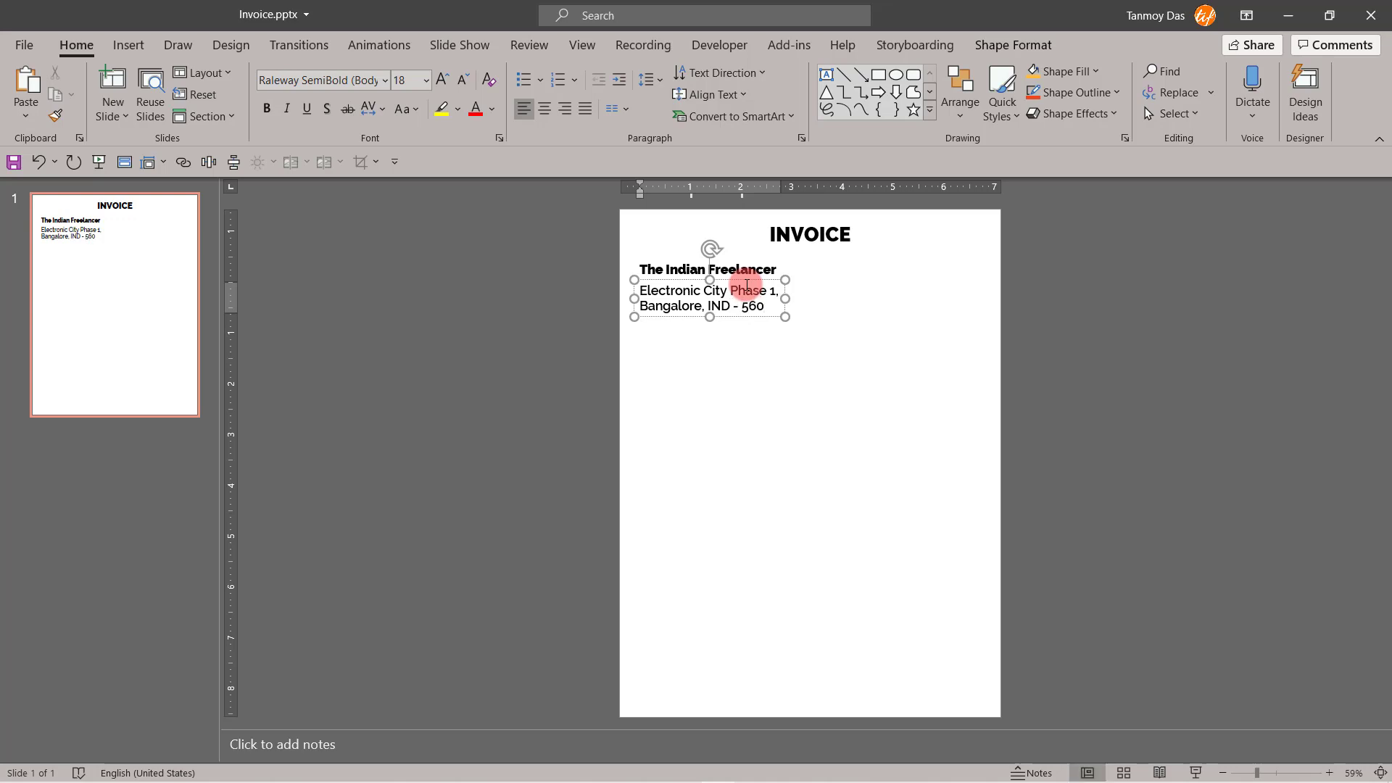
pyautogui.write('100')
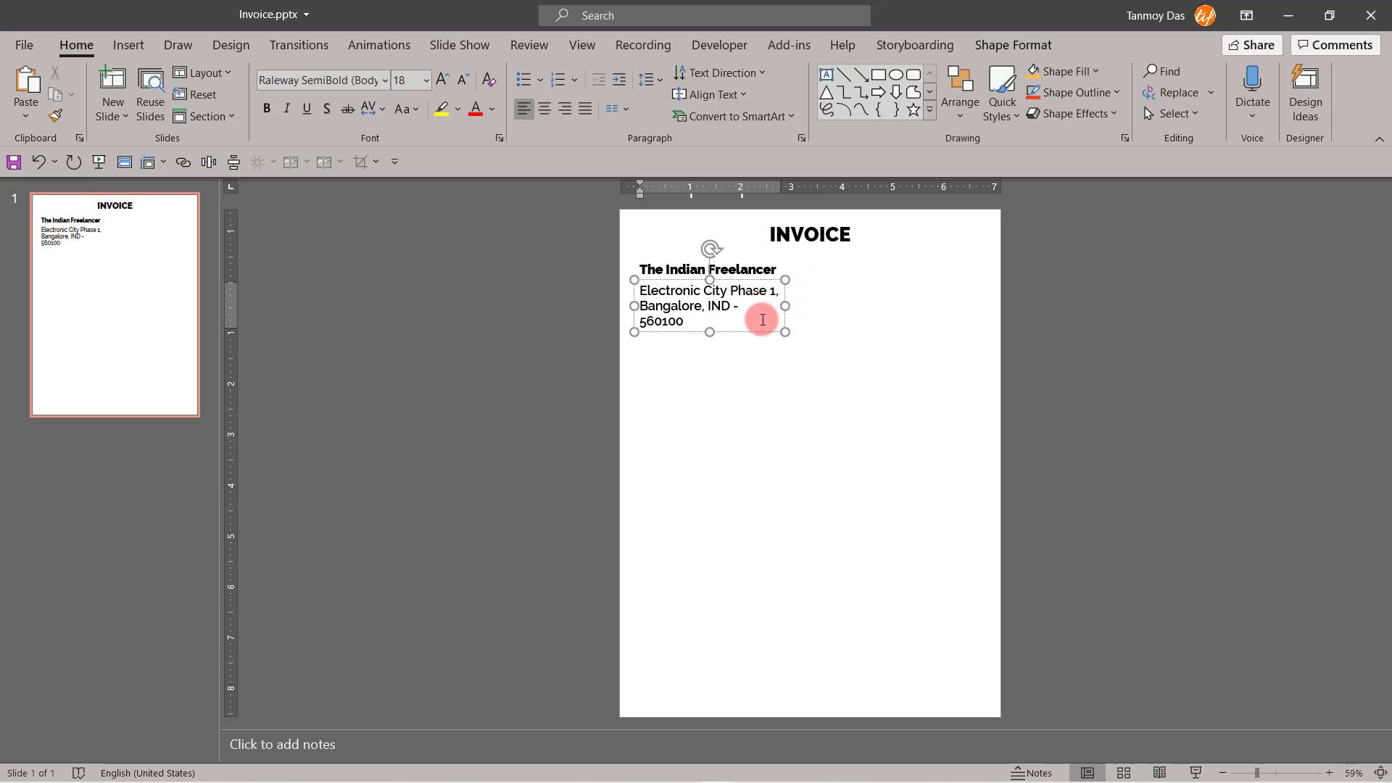
# Step: Reduce the address text to 16 pt and move its box up slightly, closer to the business name
pyautogui.moveTo(721, 322); pyautogui.dragTo(636, 282)
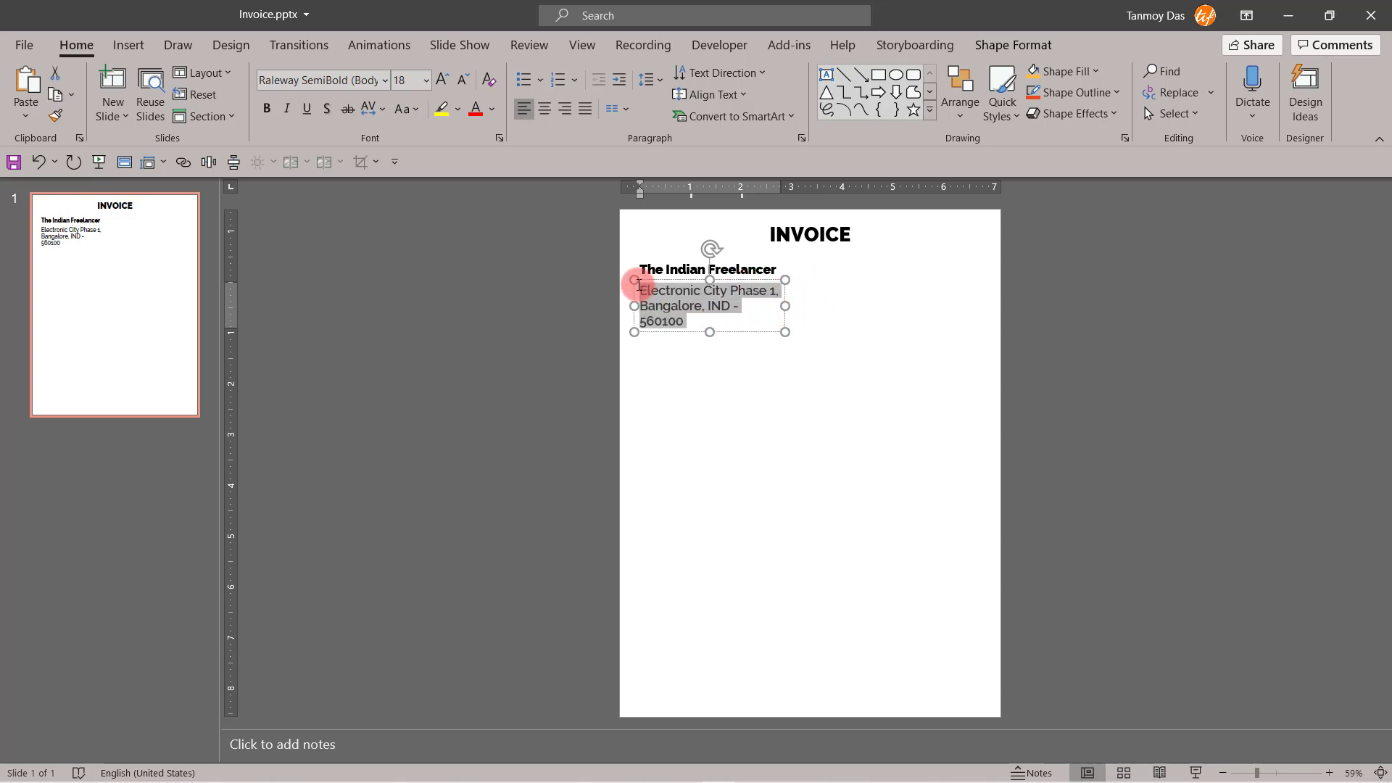
pyautogui.click(463, 77)
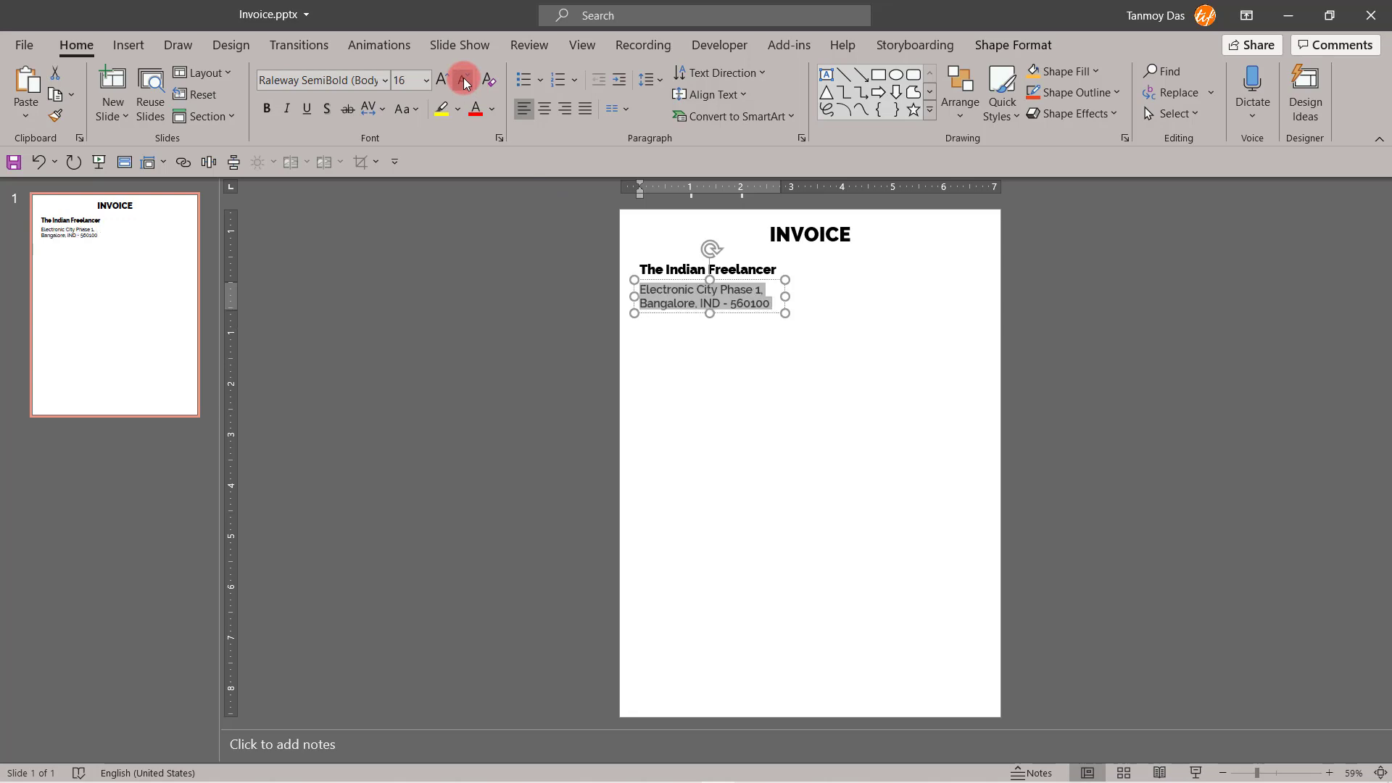
pyautogui.click(784, 454)
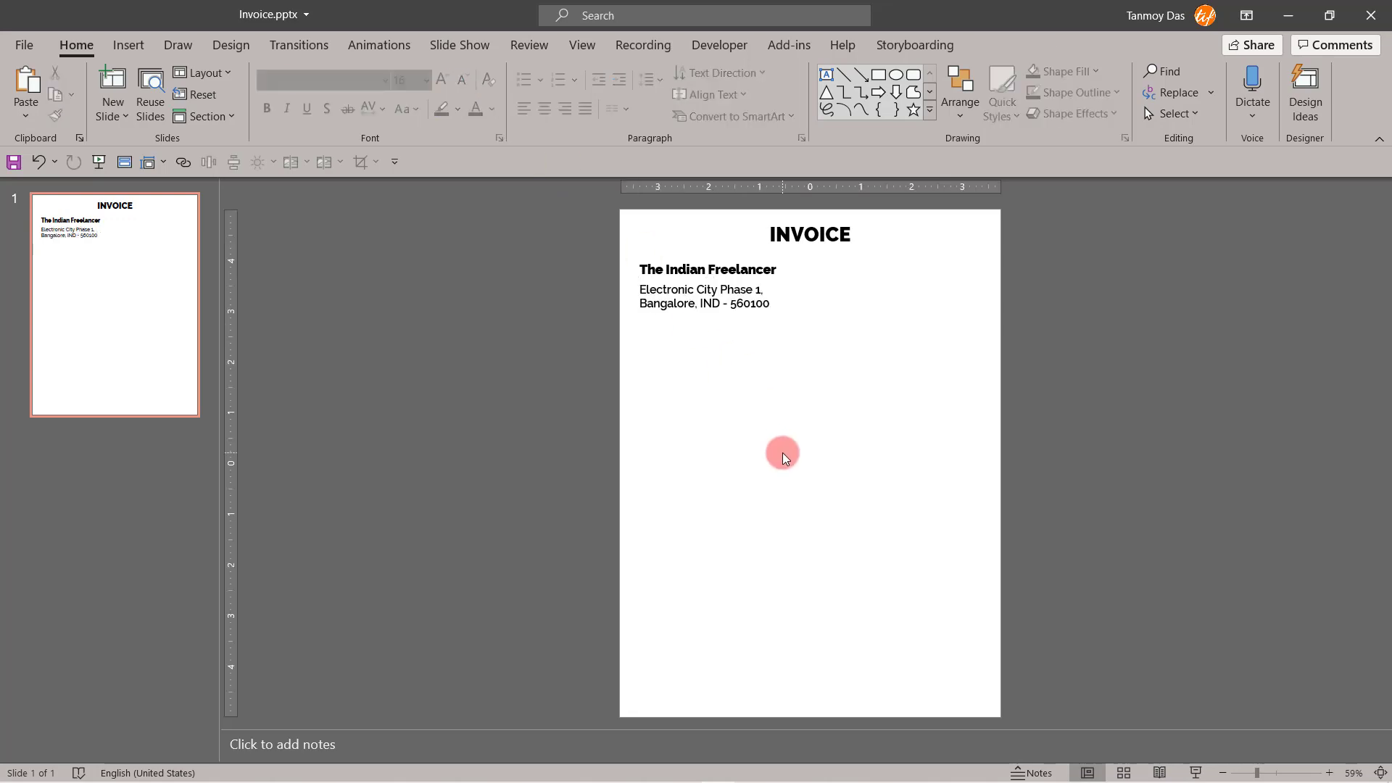
pyautogui.click(717, 313)
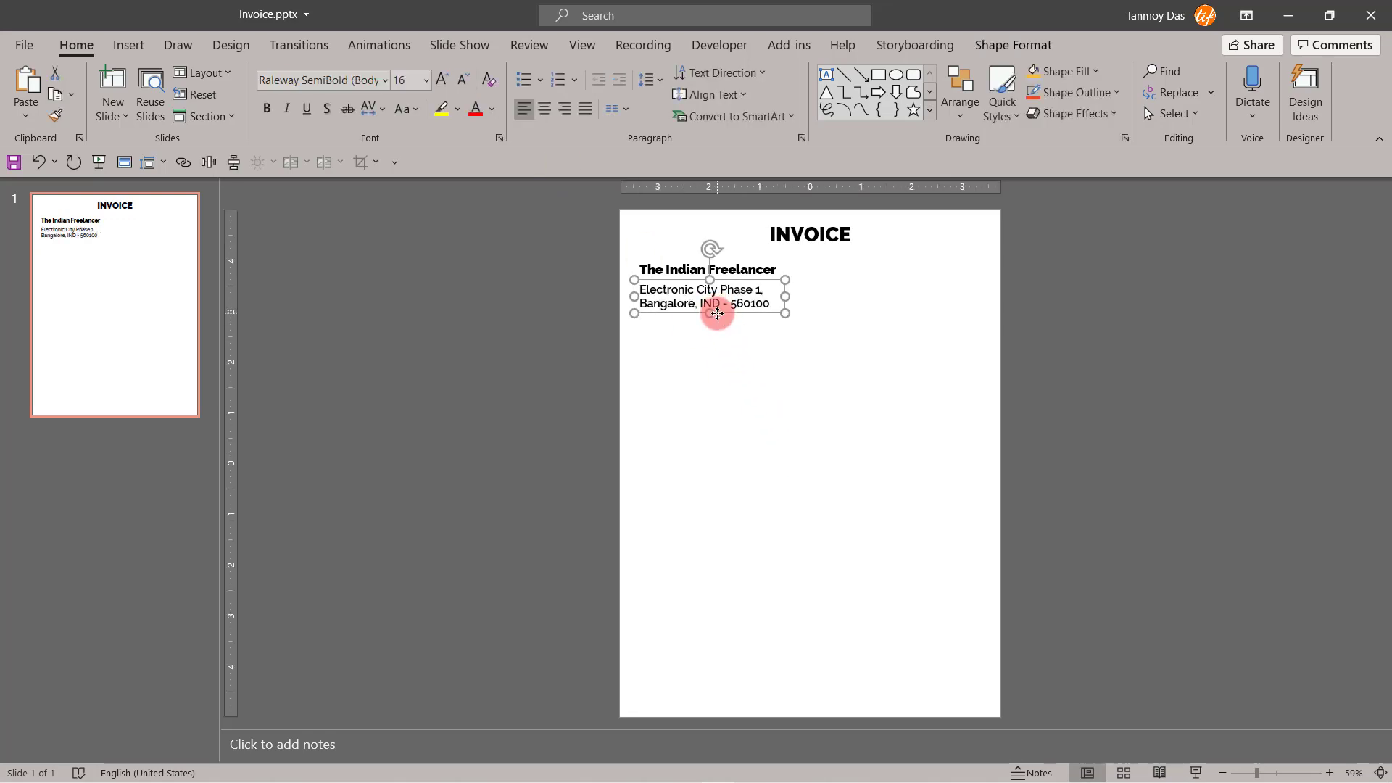
pyautogui.moveTo(717, 313); pyautogui.dragTo(717, 308)
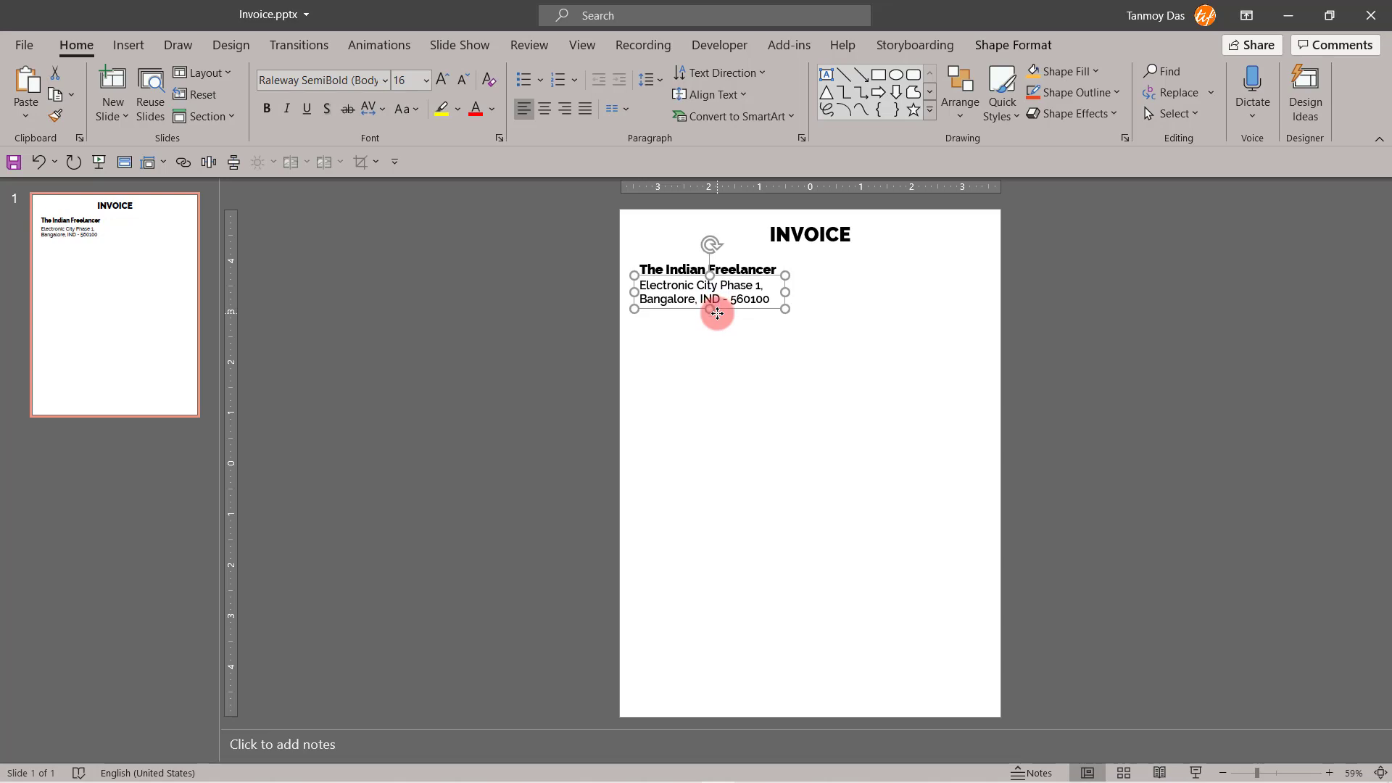
pyautogui.click(763, 383)
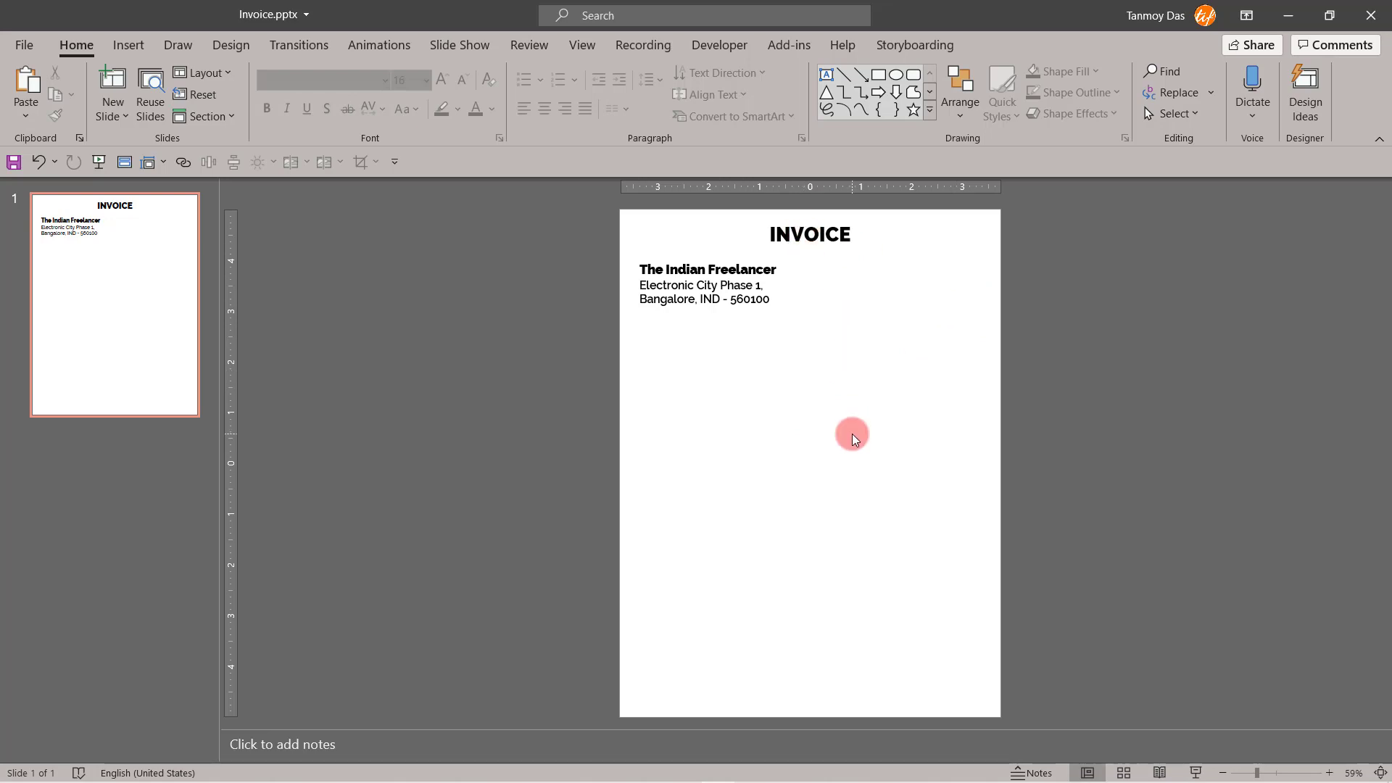
# Step: Examine the date, invoice number, customer ID and due date block of the reference invoice in the browser
pyautogui.hotkey('alt', 'Tab')
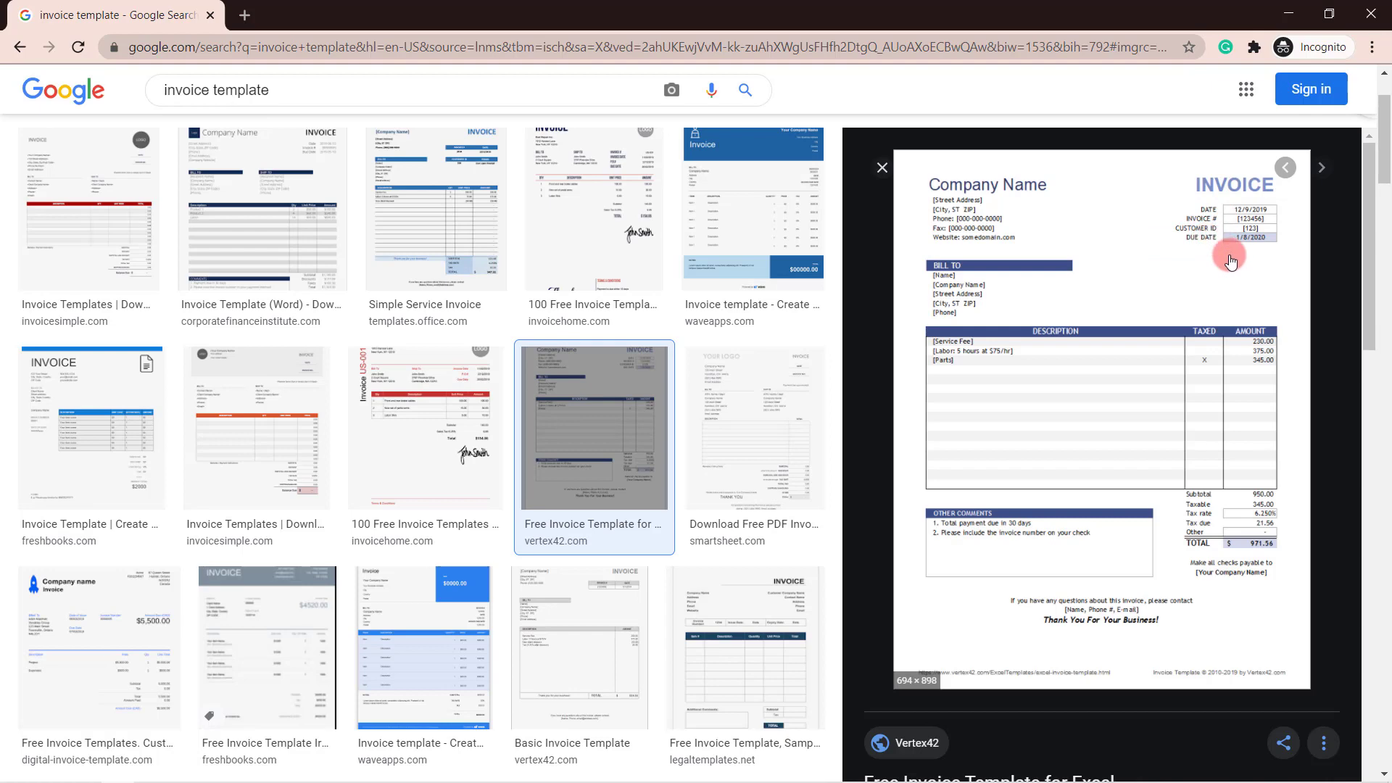
pyautogui.hotkey('alt', 'Tab')
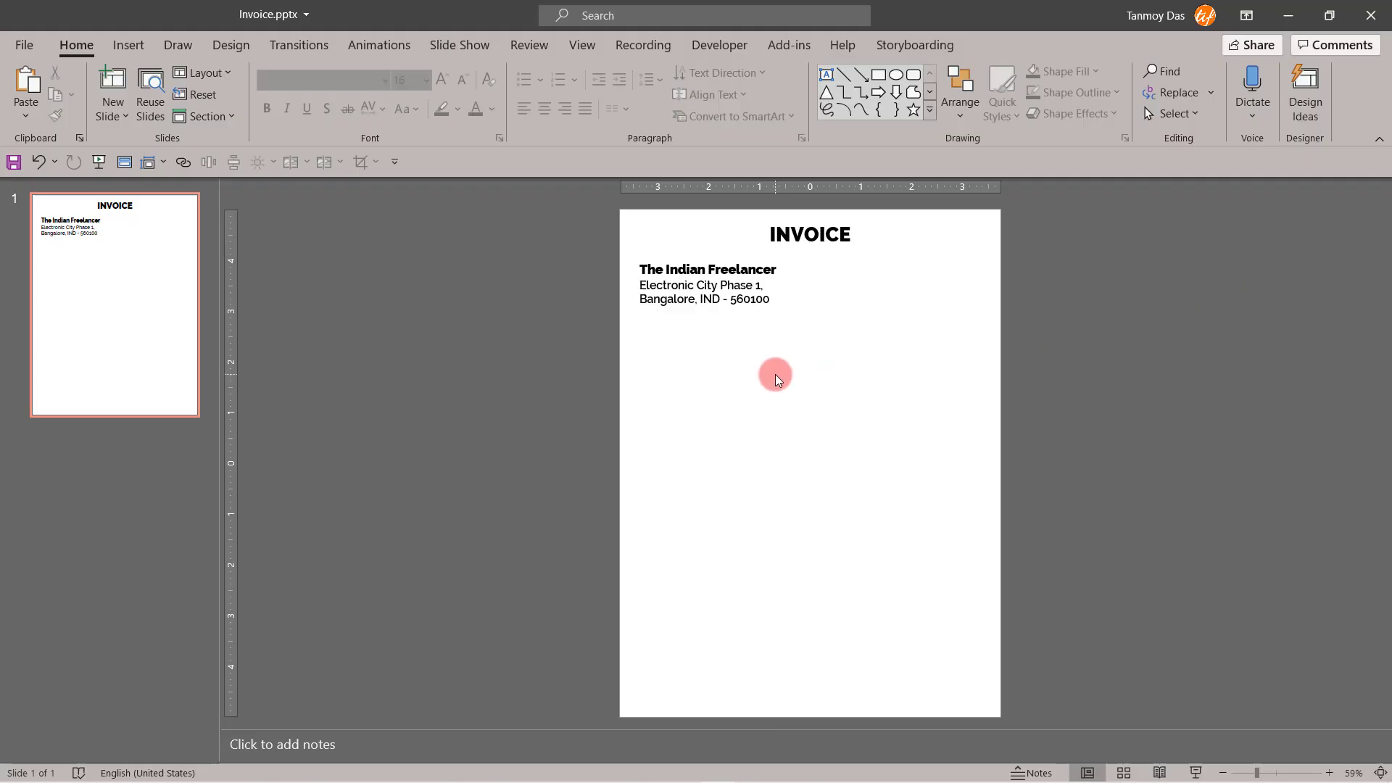
pyautogui.click(827, 75)
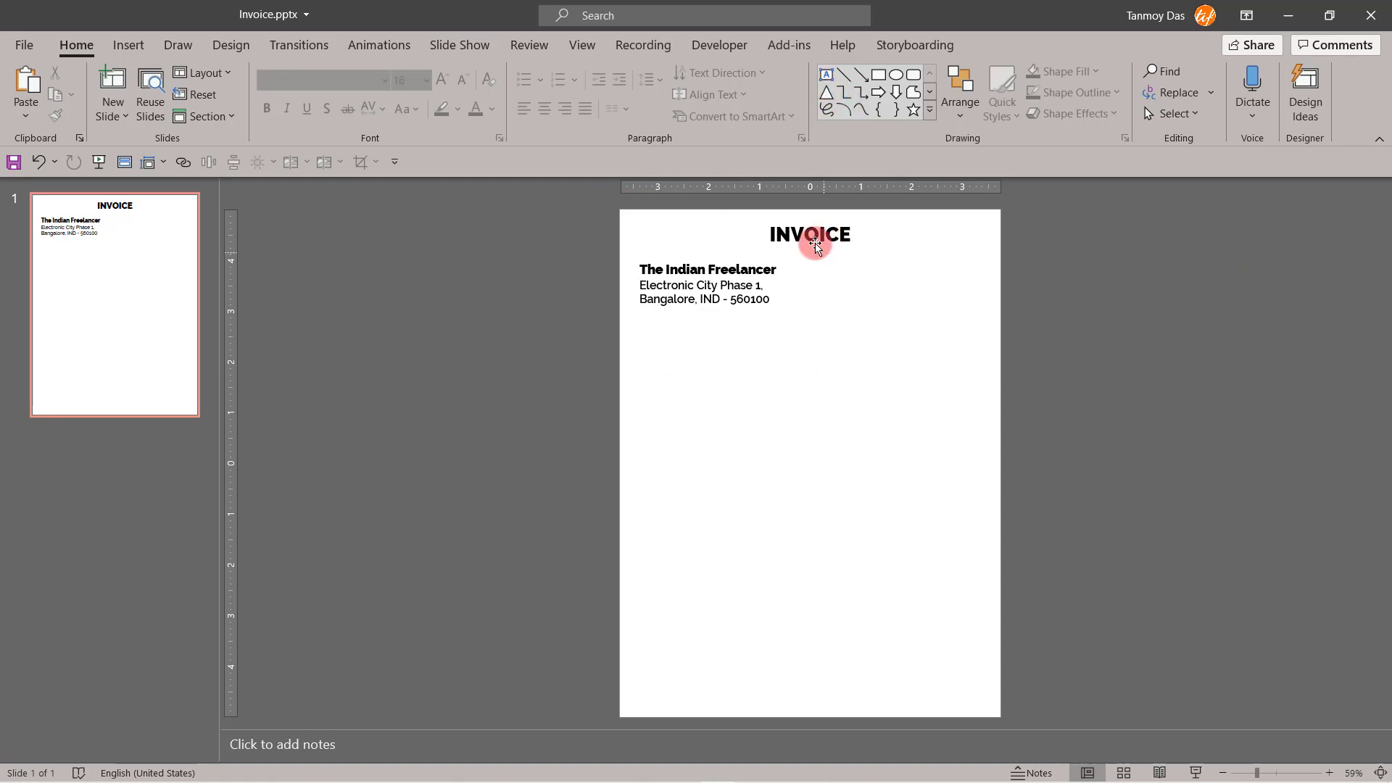
pyautogui.click(827, 75)
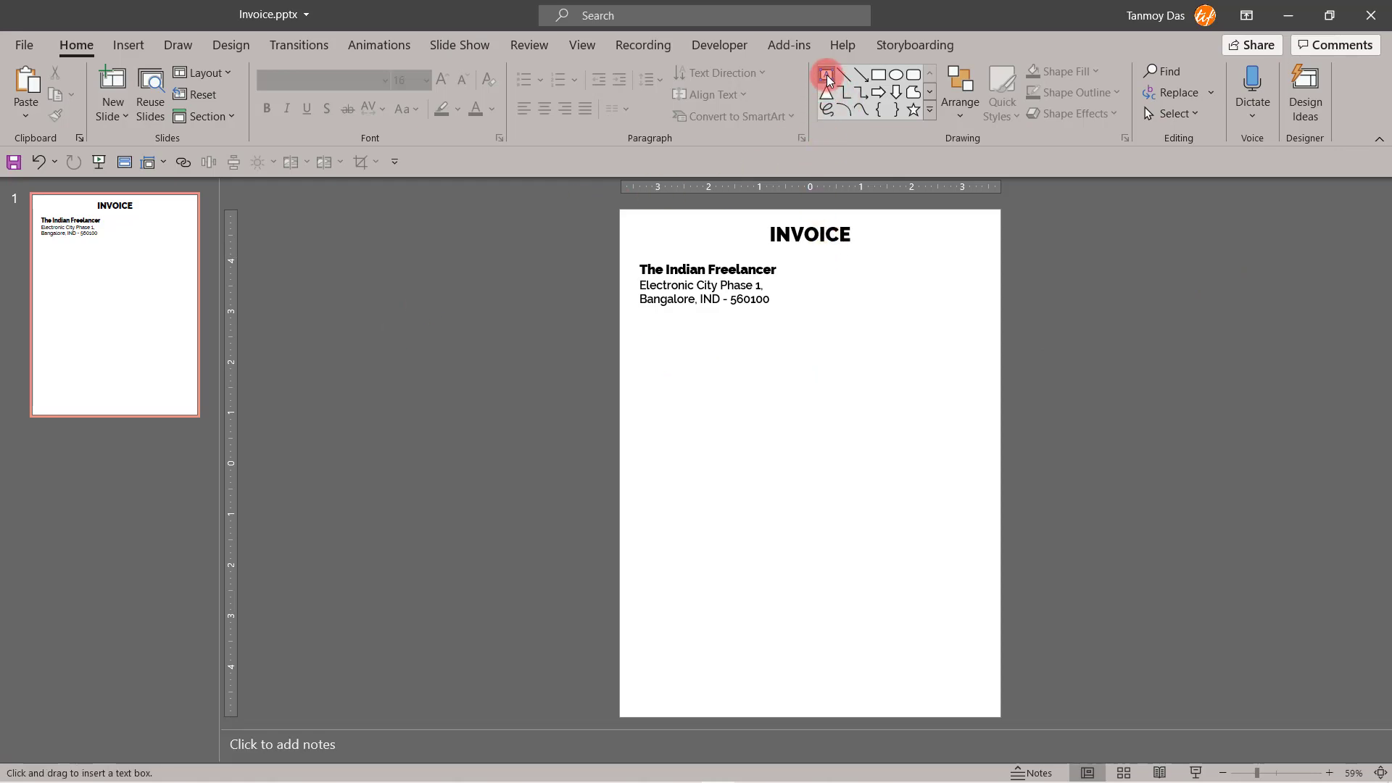
pyautogui.click(931, 115)
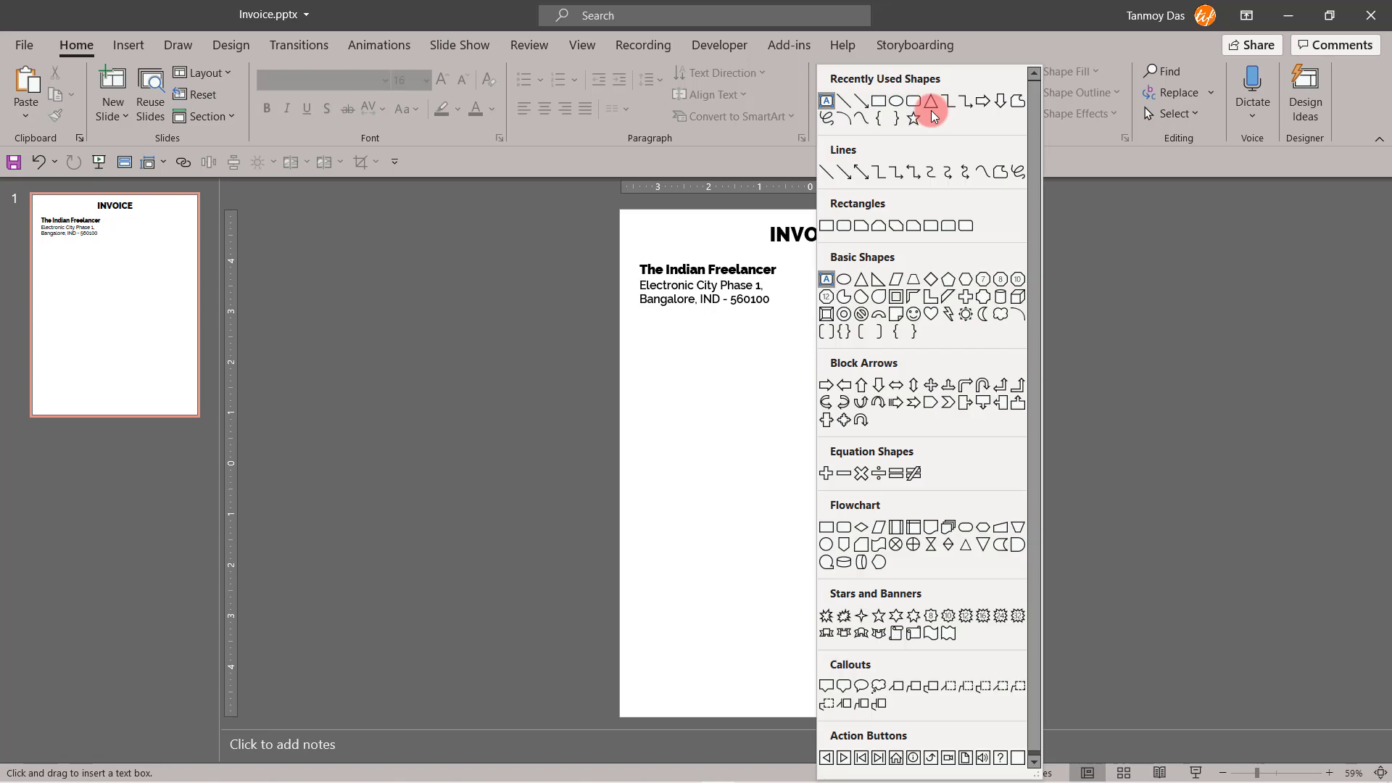
pyautogui.press('Escape')
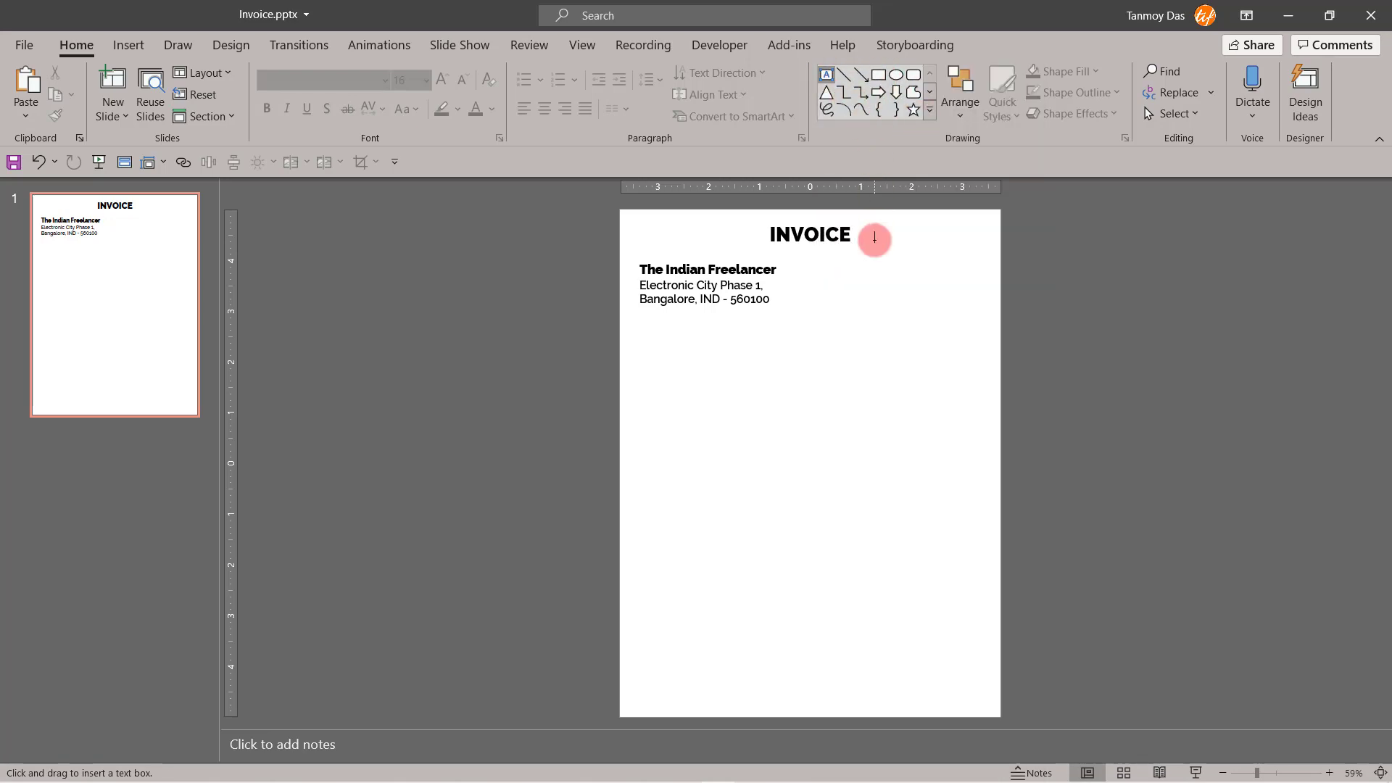
pyautogui.press('Escape')
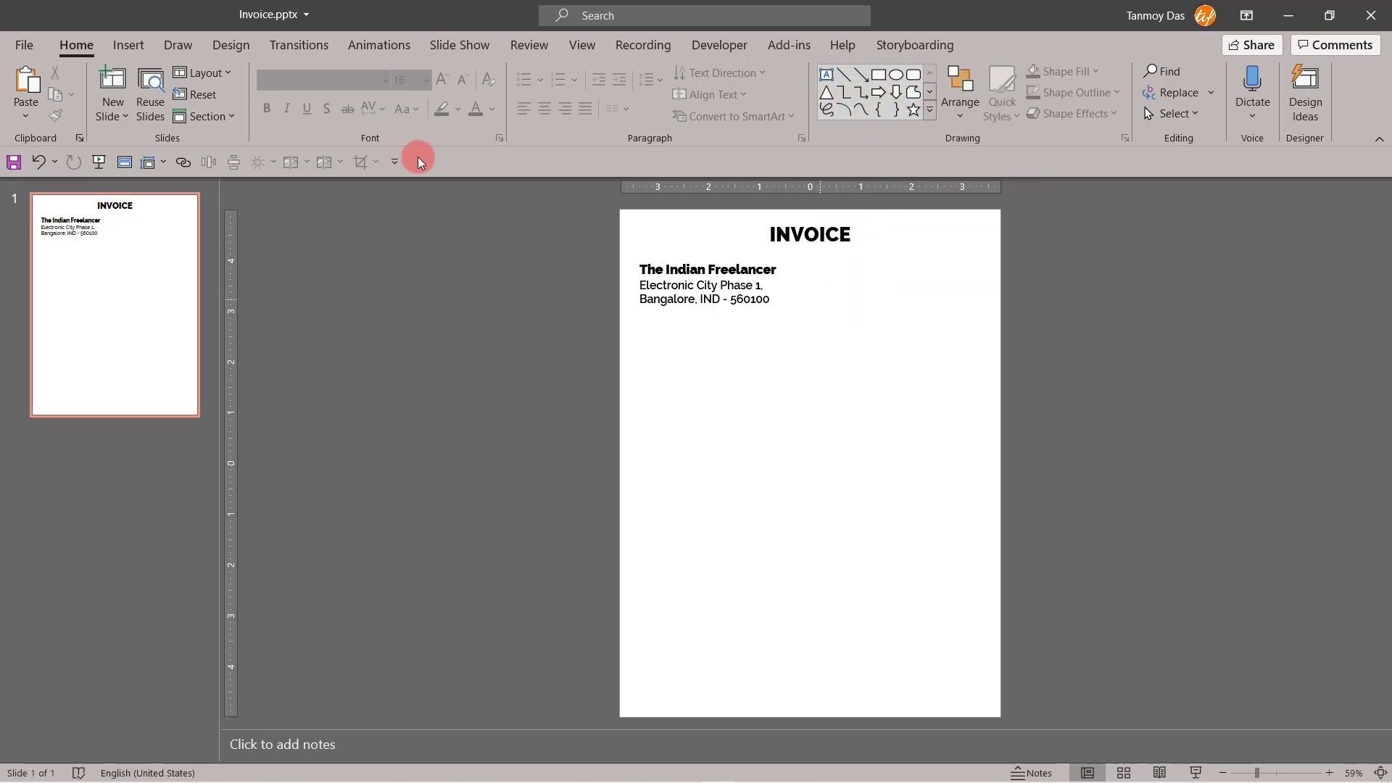
# Step: Insert a table with two columns and four rows on the invoice slide
pyautogui.click(147, 51)
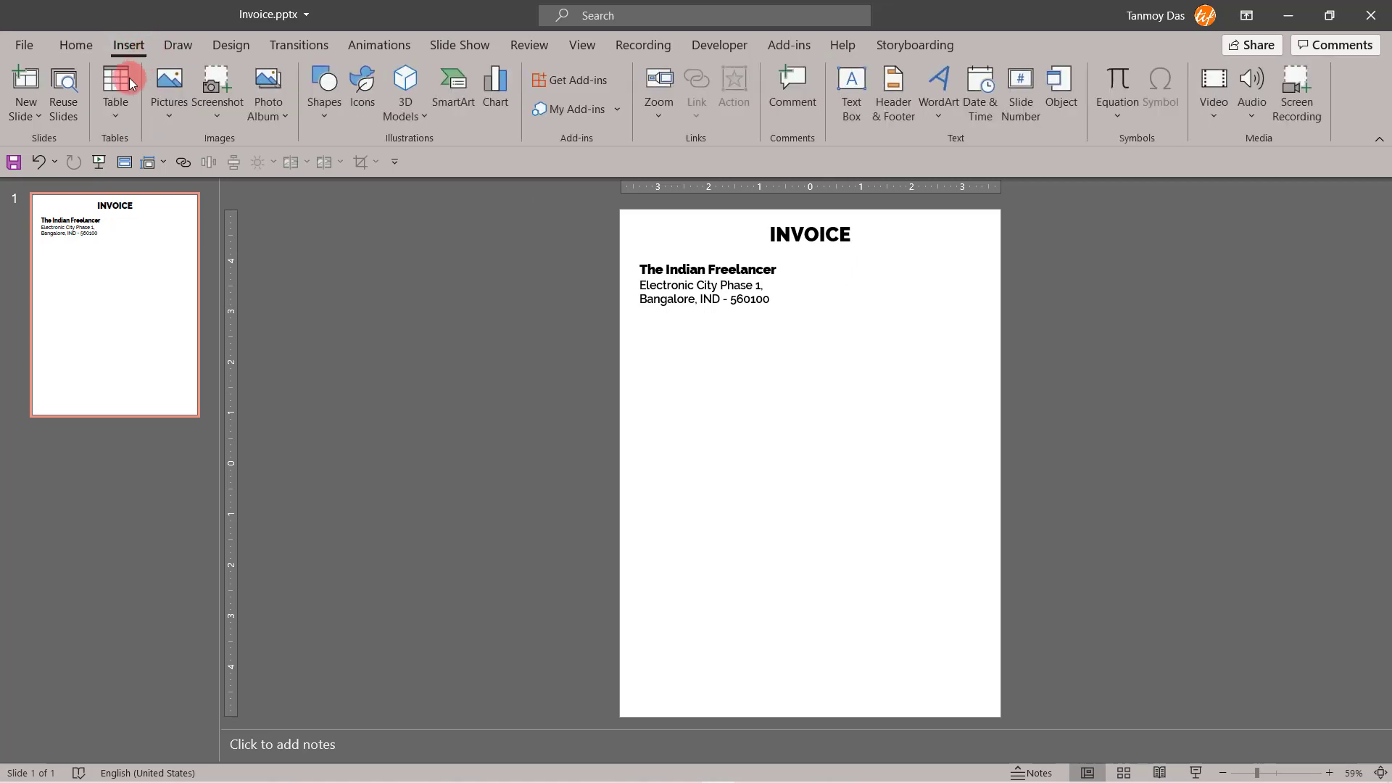
pyautogui.click(118, 121)
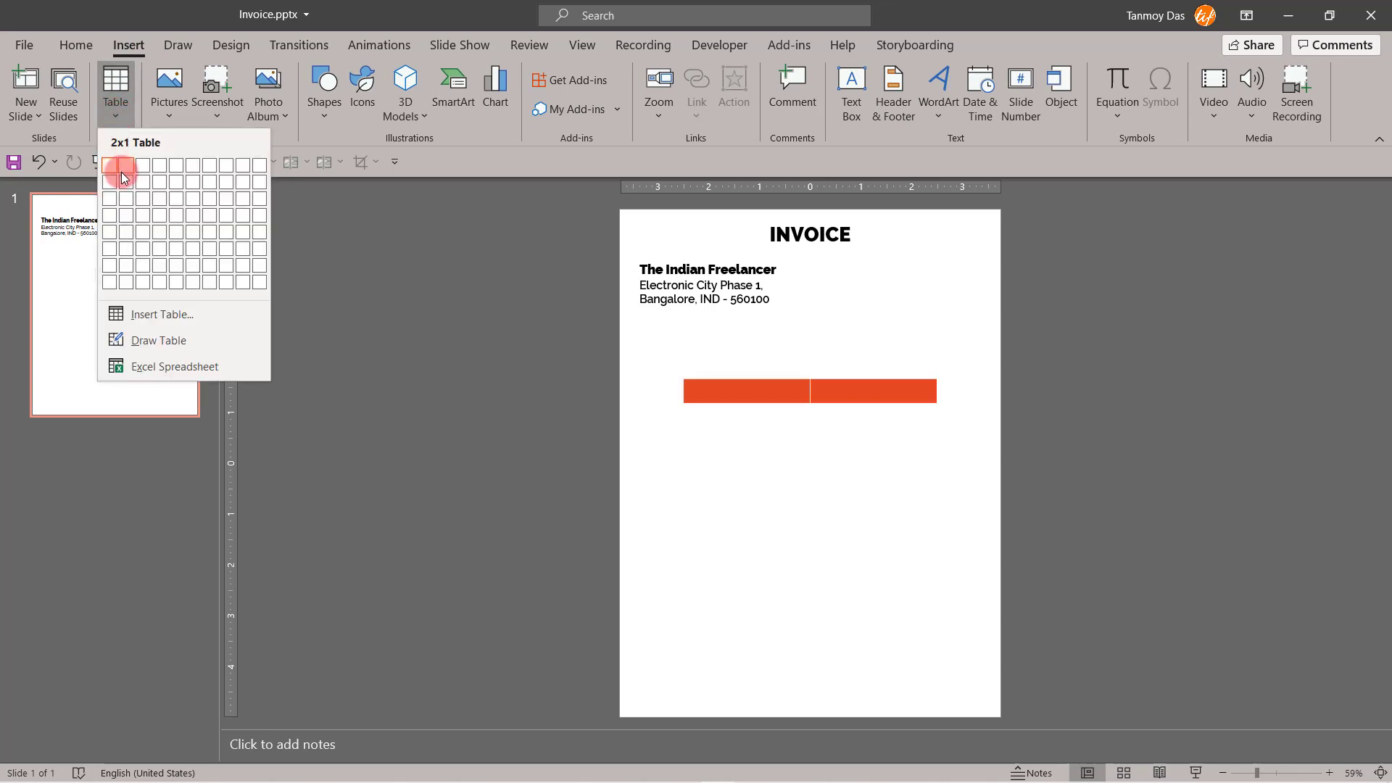
pyautogui.click(123, 214)
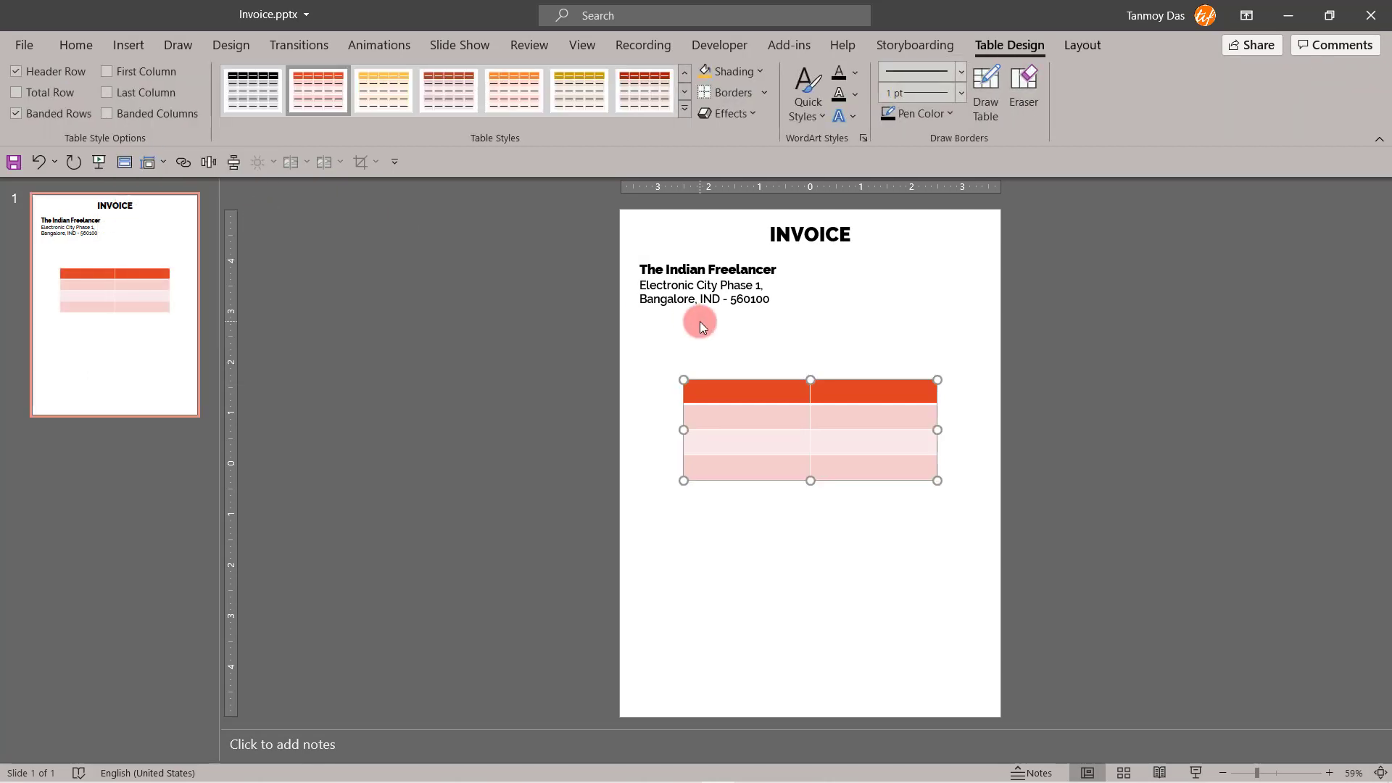
# Step: Turn off the table's header row and apply the plain black grid table style without fill
pyautogui.click(16, 73)
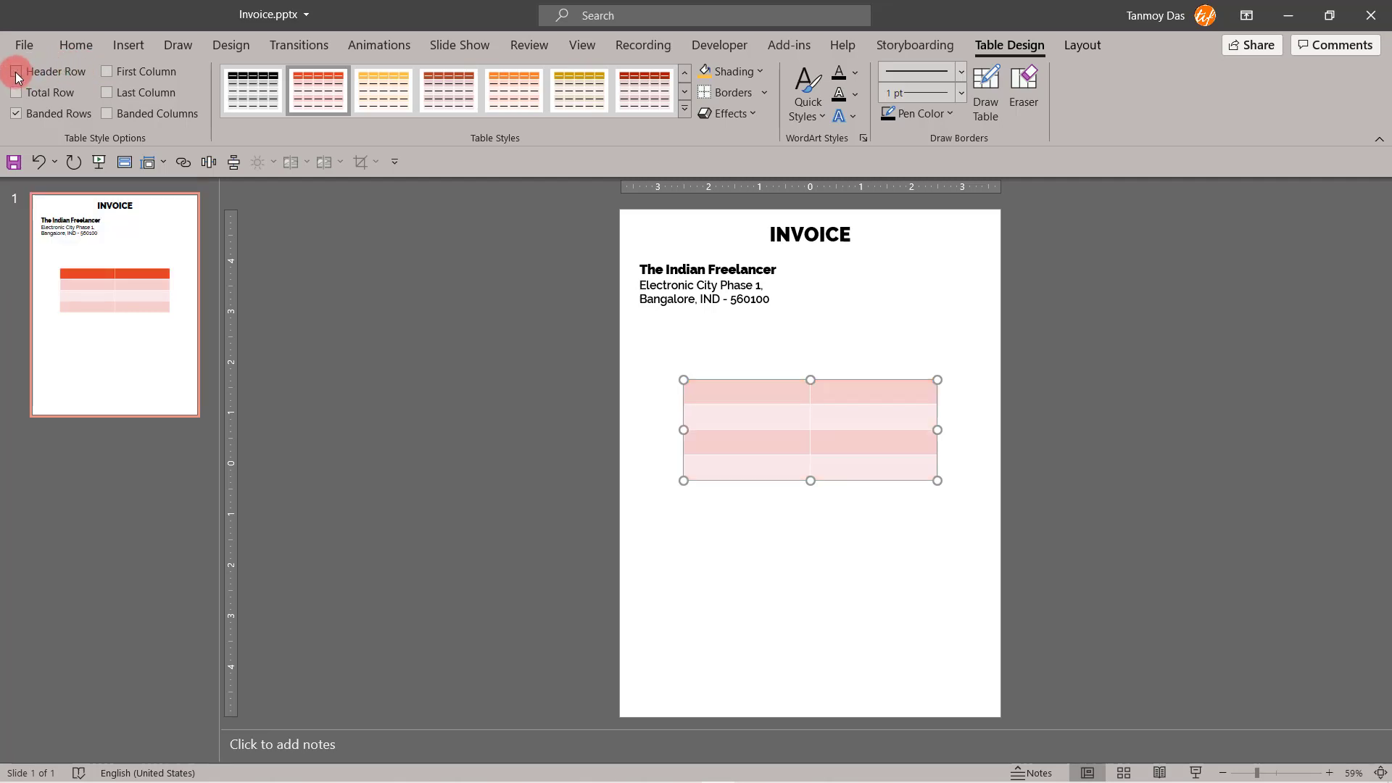
pyautogui.click(684, 108)
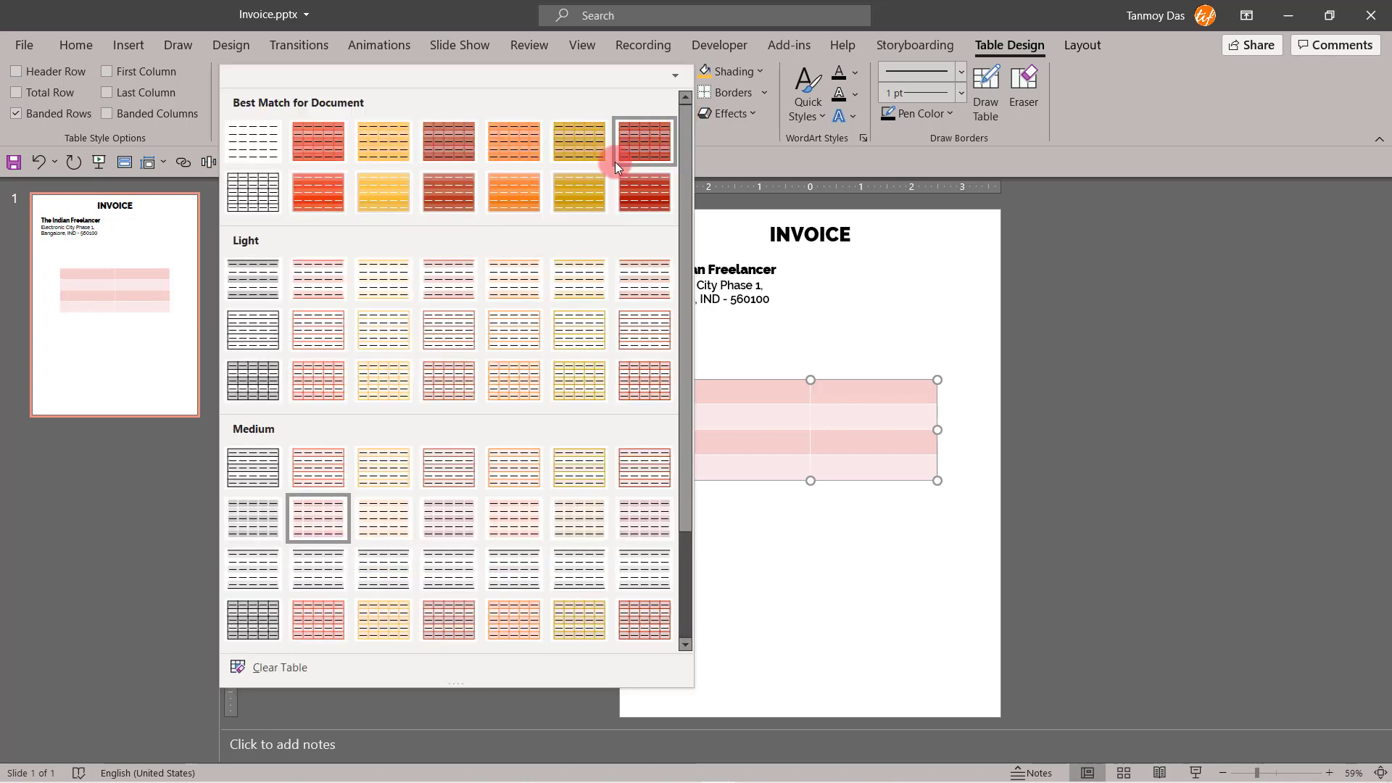
pyautogui.click(258, 203)
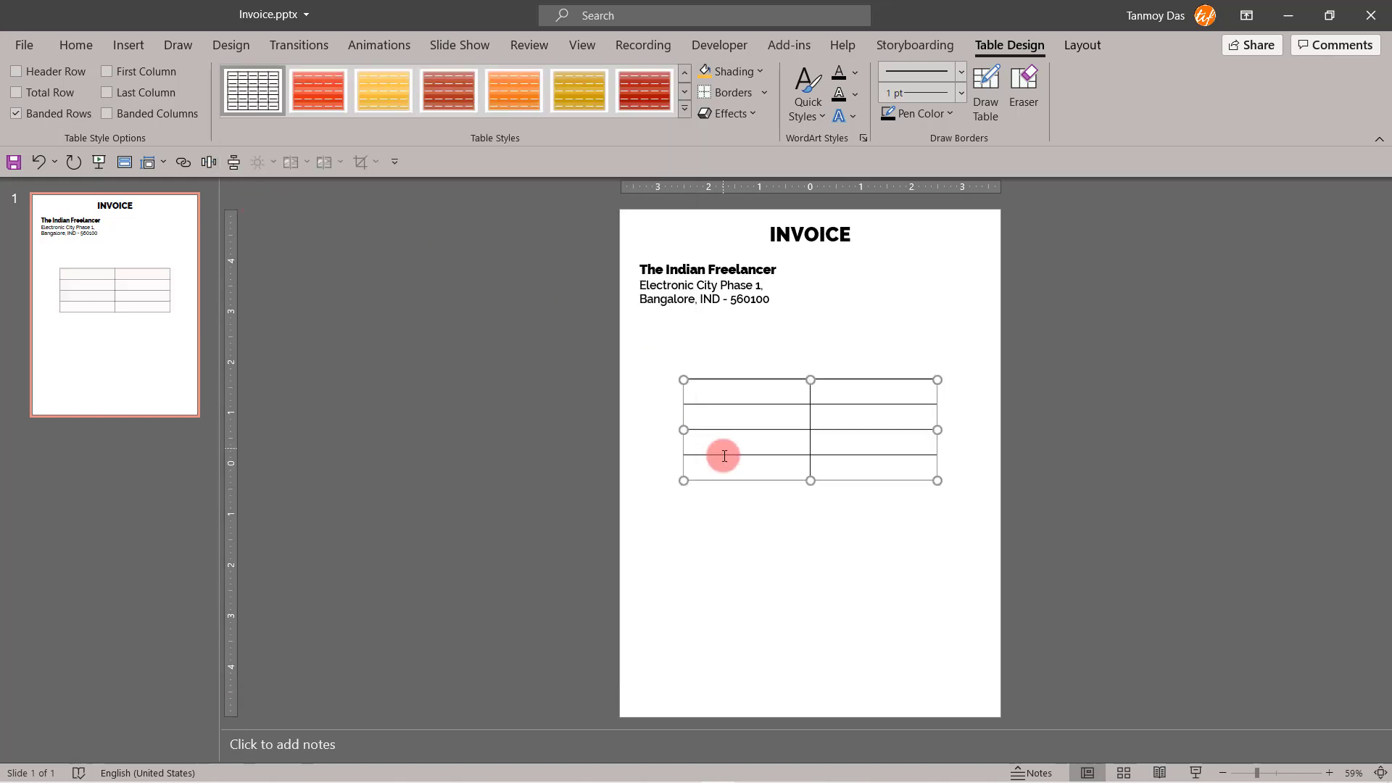
# Step: Set the table's font size to 12 pt
pyautogui.click(80, 45)
pyautogui.click(428, 82)
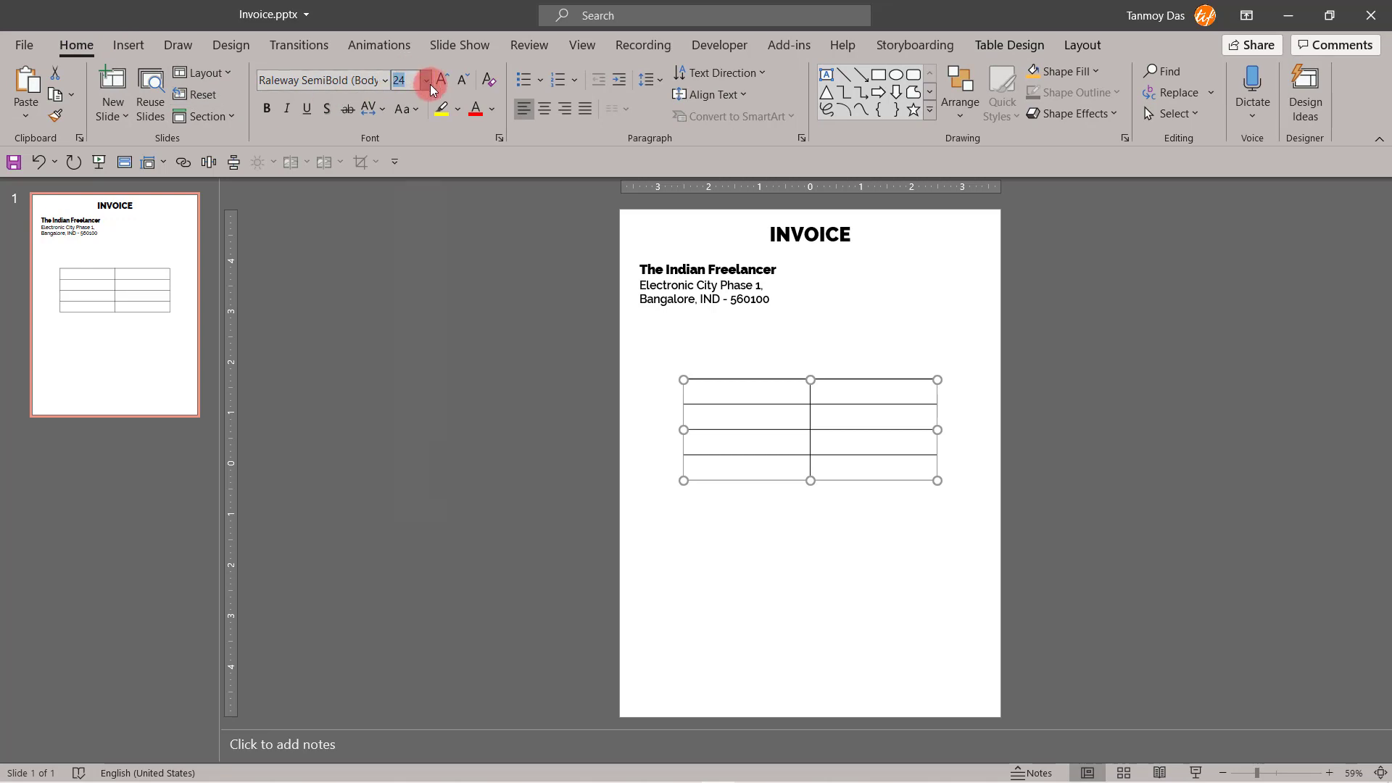
pyautogui.click(429, 84)
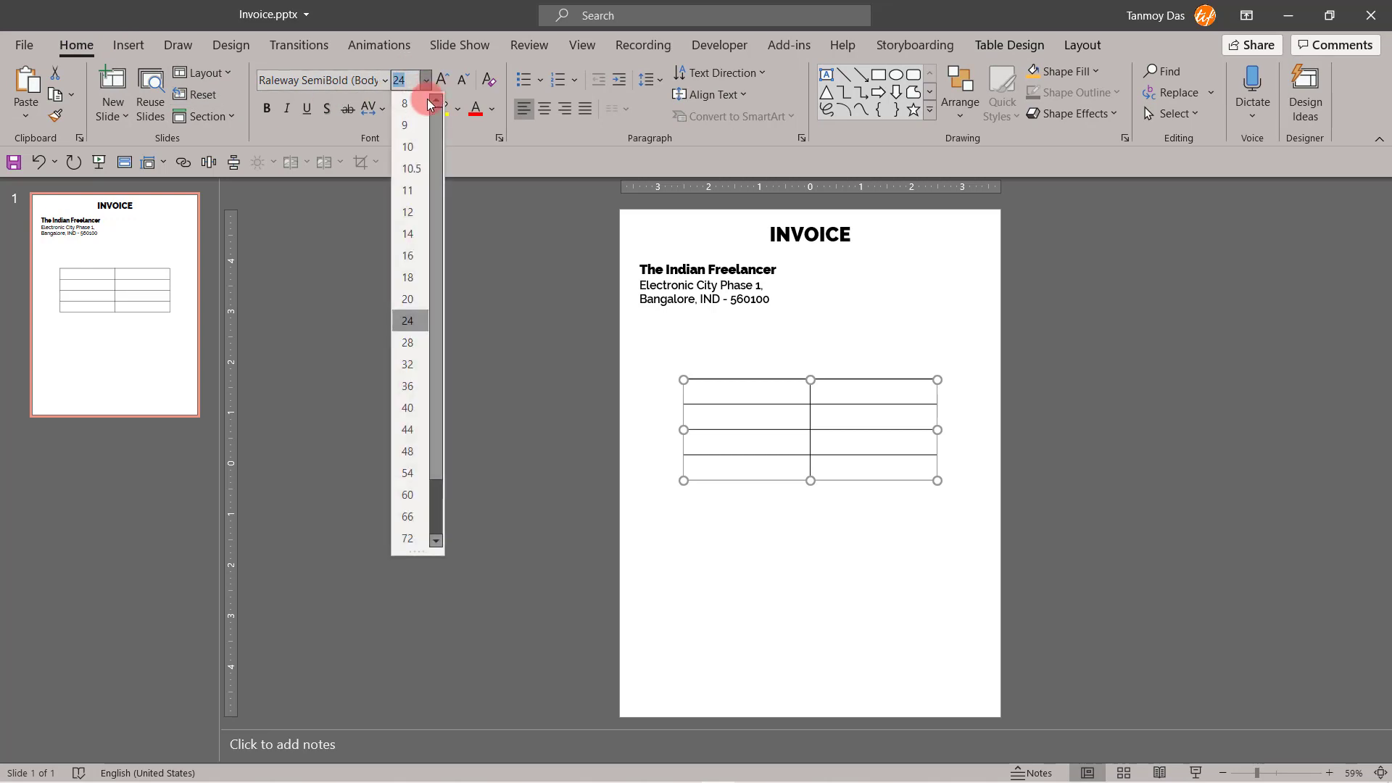
pyautogui.click(411, 218)
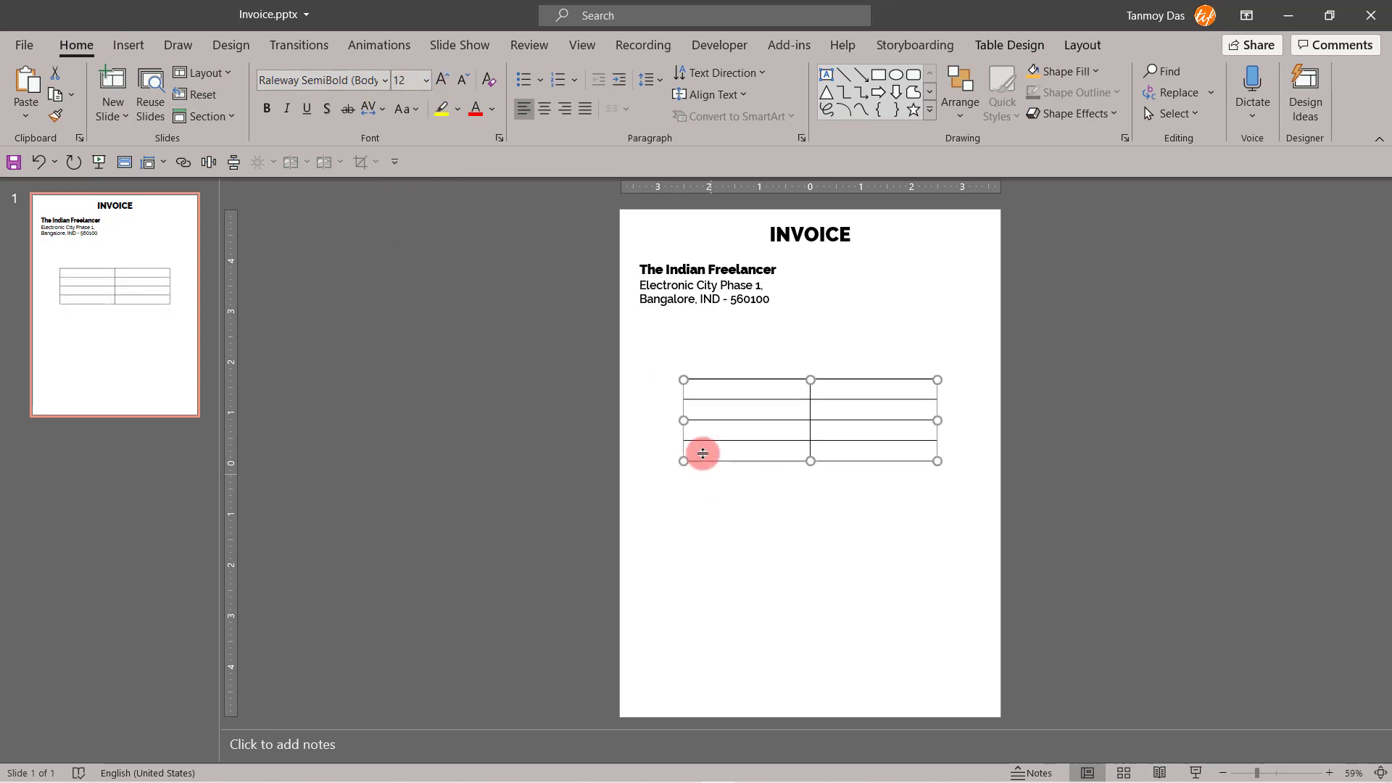
# Step: Shrink the table, place it on the slide's right side level with the business name, and make its first column wider than the second
pyautogui.moveTo(687, 462); pyautogui.dragTo(791, 441)
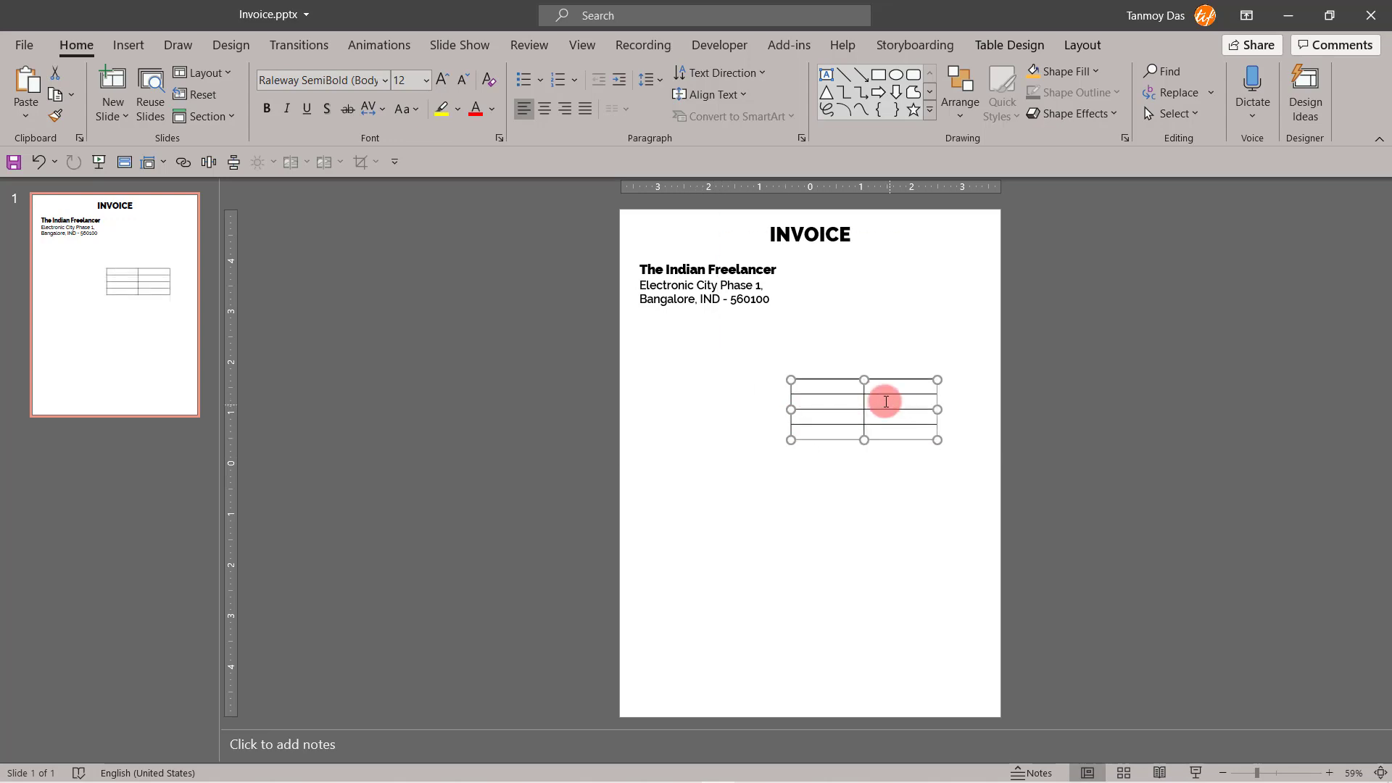
pyautogui.moveTo(876, 378); pyautogui.dragTo(921, 259)
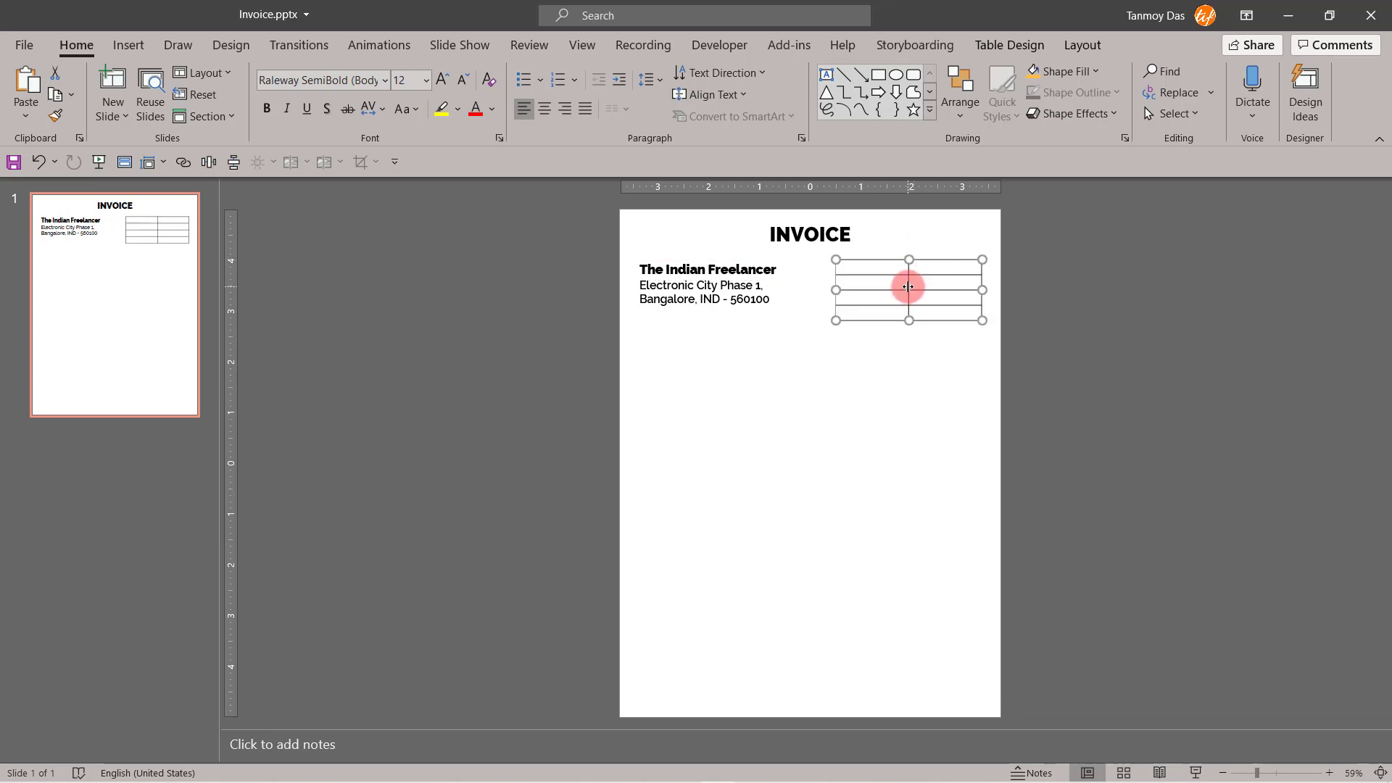
pyautogui.moveTo(908, 287); pyautogui.dragTo(923, 287)
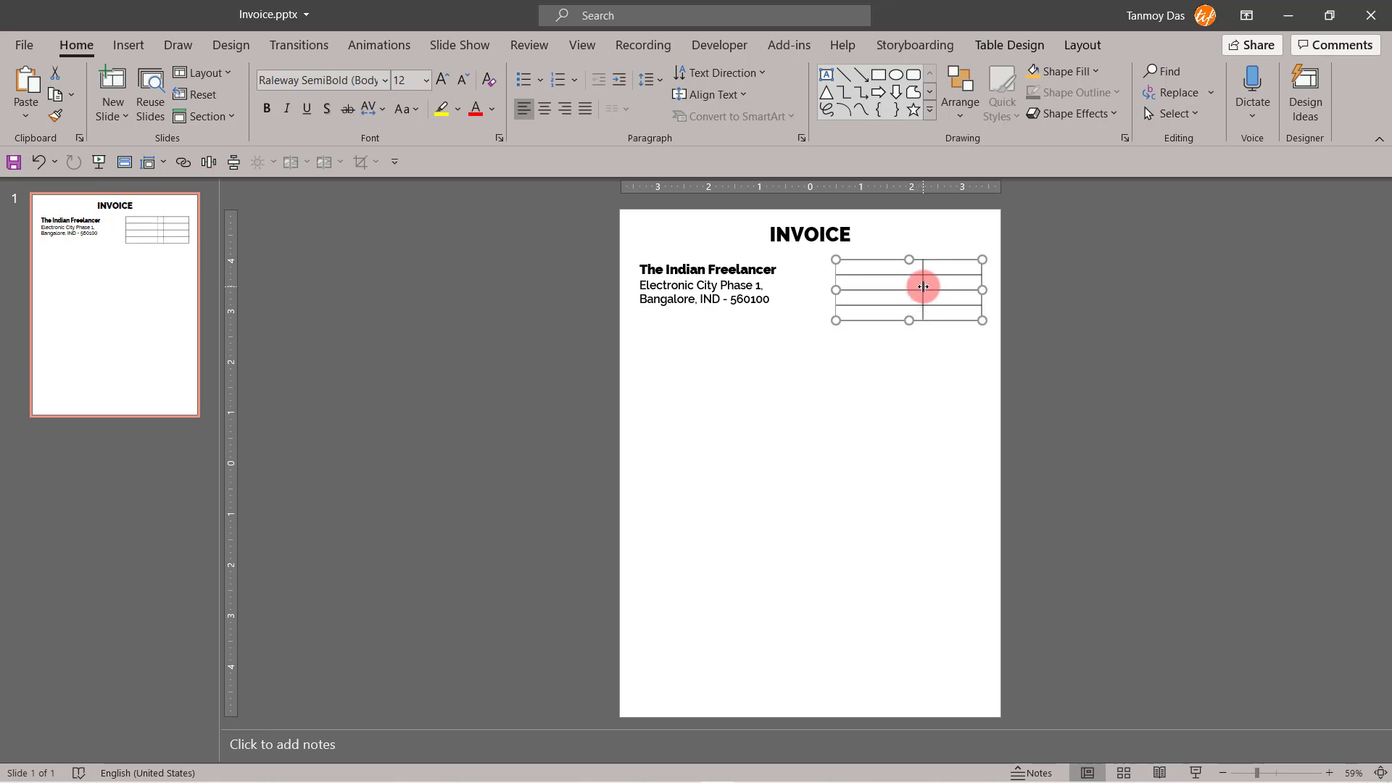
pyautogui.click(876, 269)
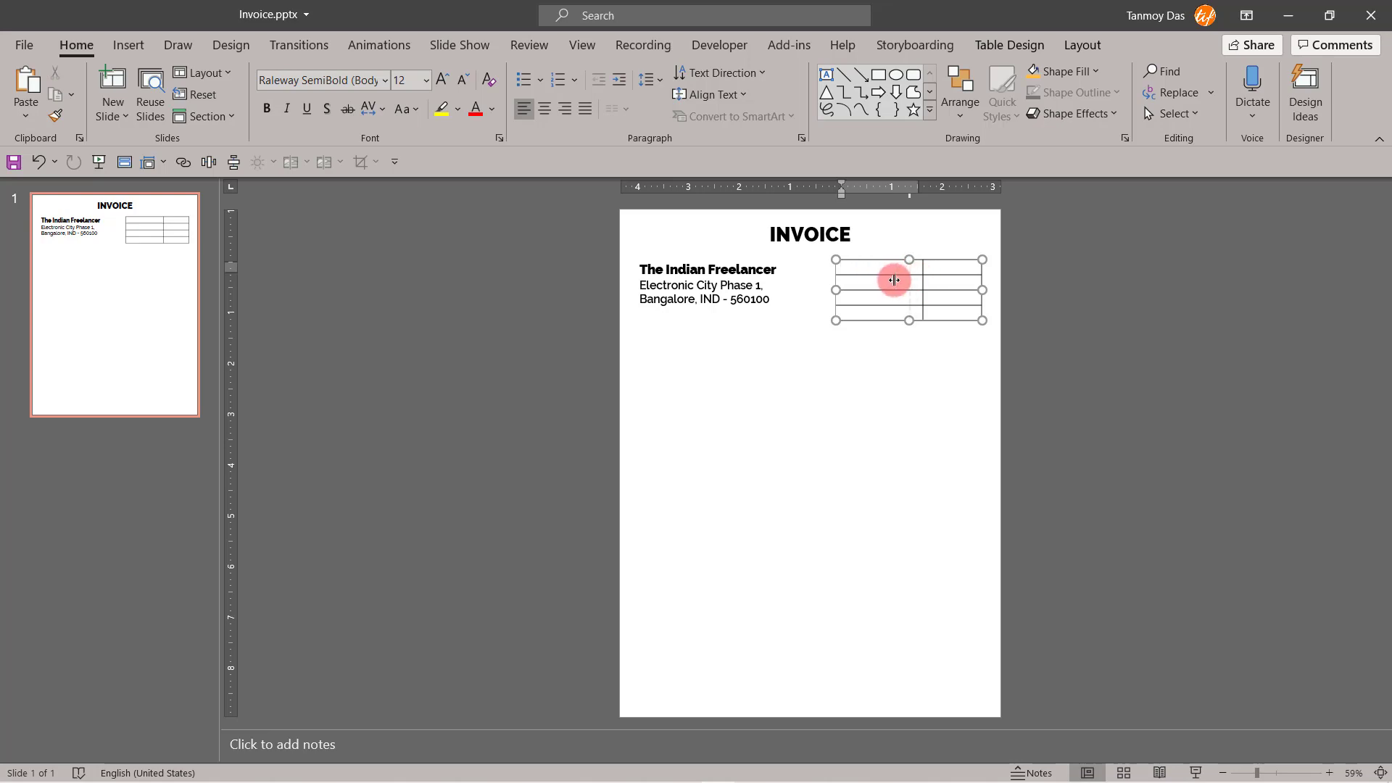
pyautogui.moveTo(894, 280)
pyautogui.mouseDown()
pyautogui.moveTo(855, 292)
pyautogui.moveTo(887, 285)
pyautogui.mouseUp()
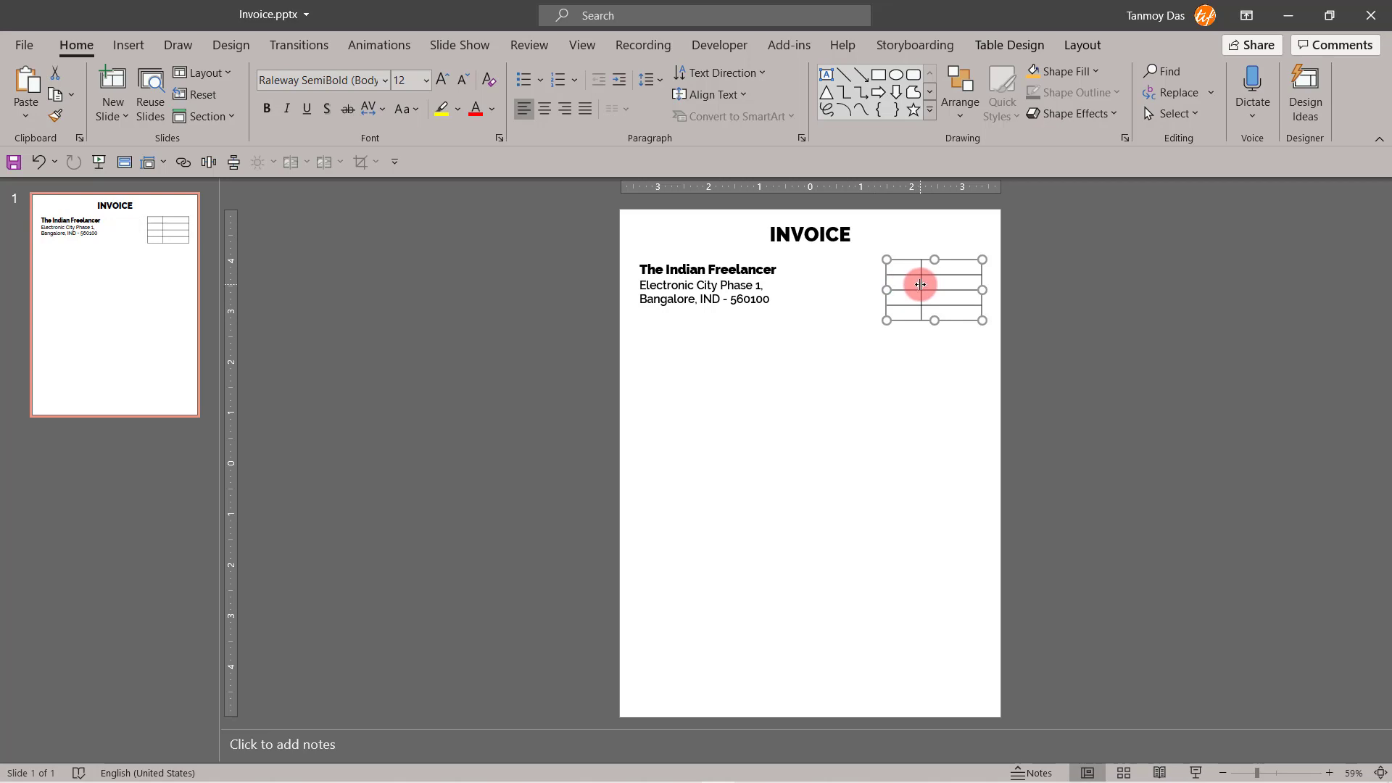
pyautogui.moveTo(921, 285); pyautogui.dragTo(944, 281)
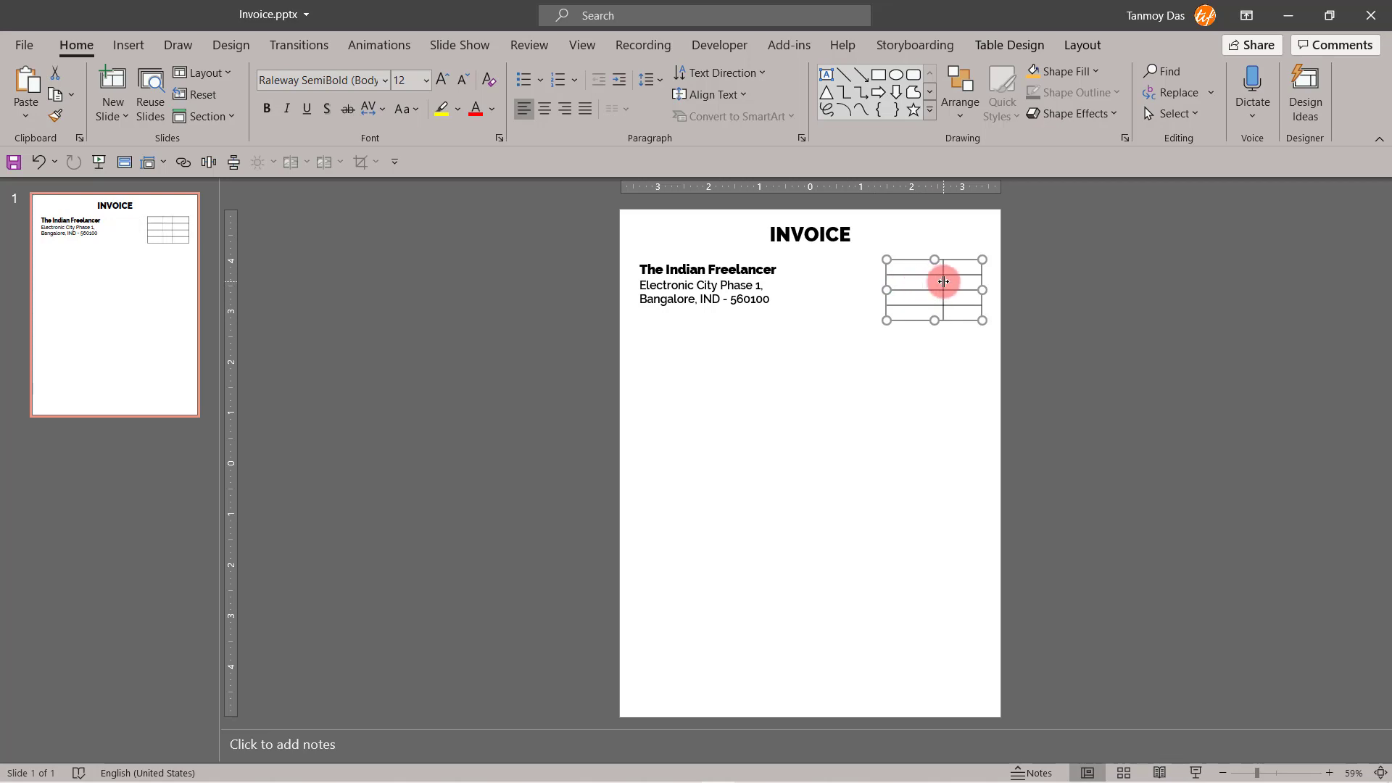
# Step: Fill the table's first column with the labels Date, Due Date, Invoice # and Customer ID, one per row
pyautogui.click(913, 268)
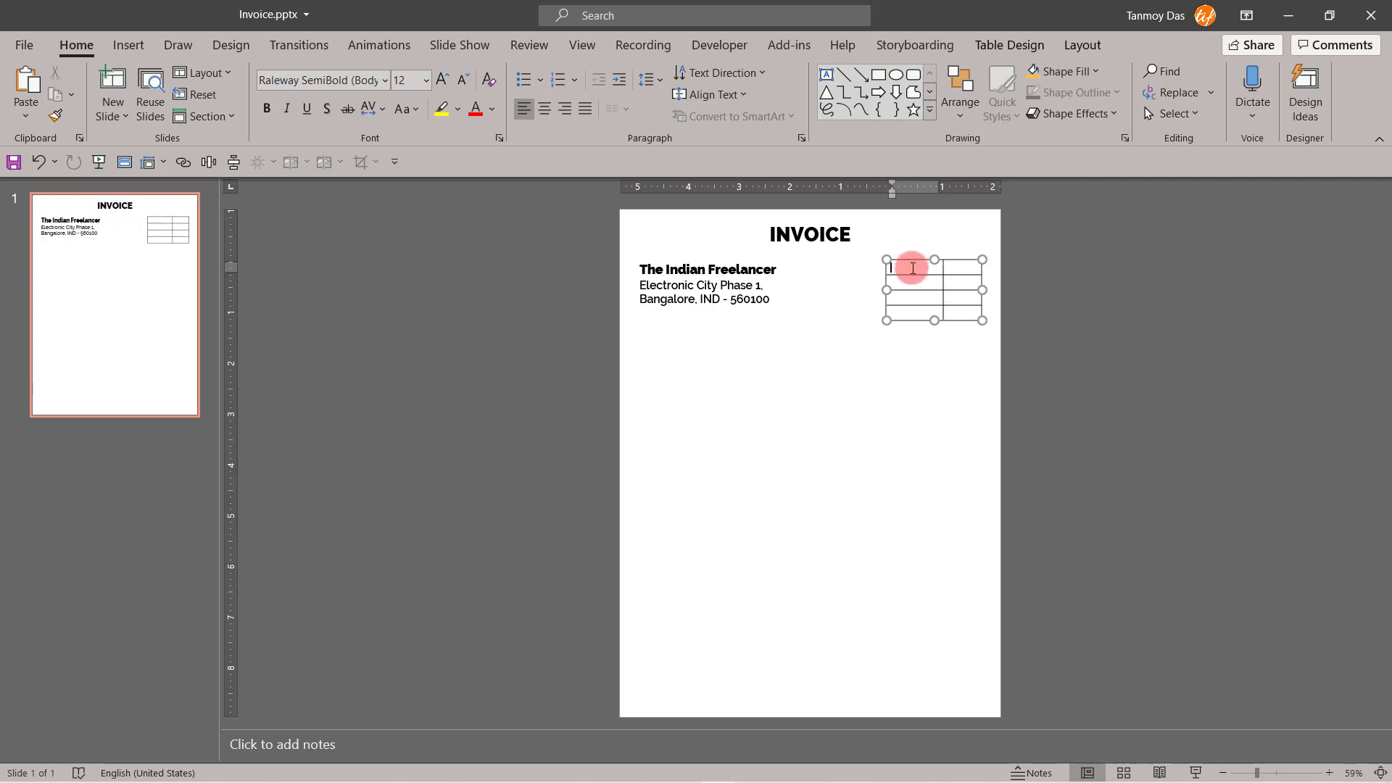
pyautogui.write('Da')
pyautogui.write('Du')
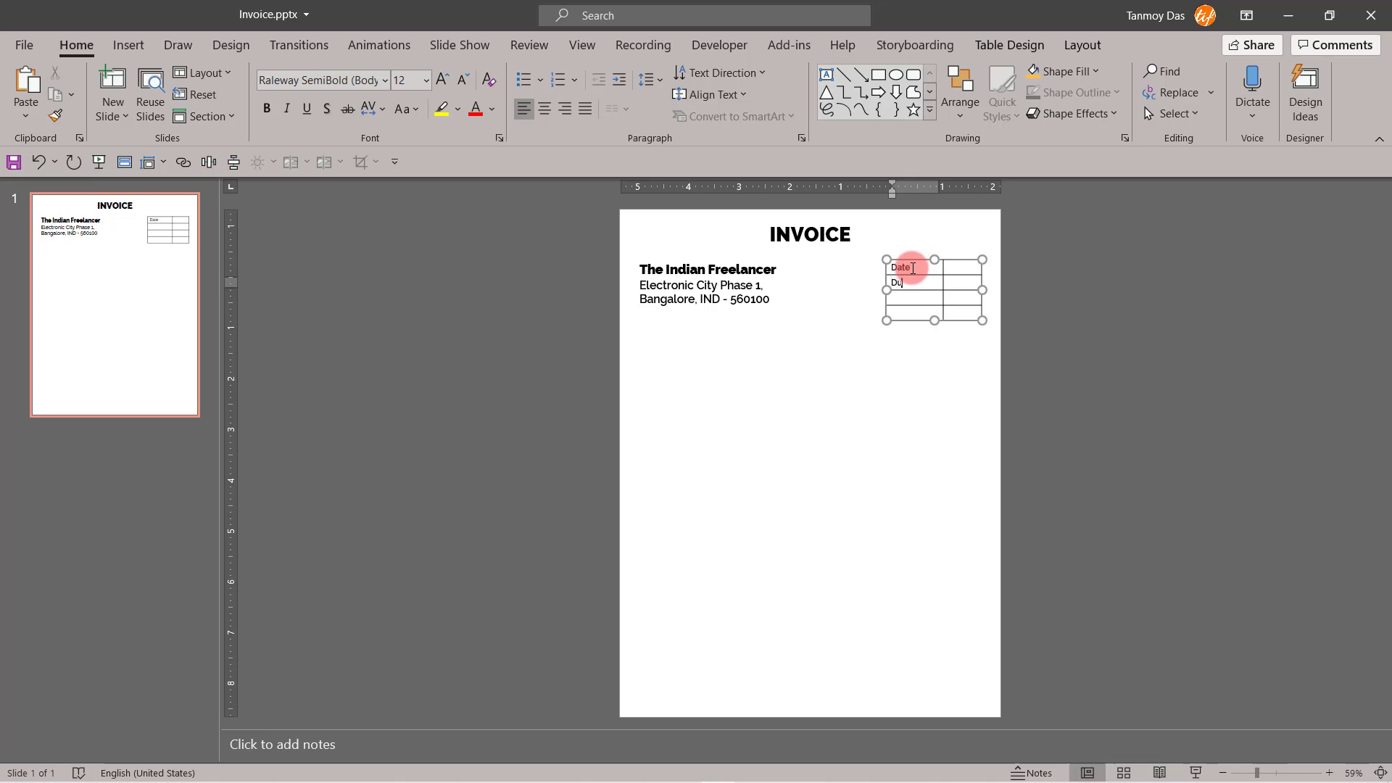
pyautogui.write('e Date')
pyautogui.press('Down')
pyautogui.write('Inv')
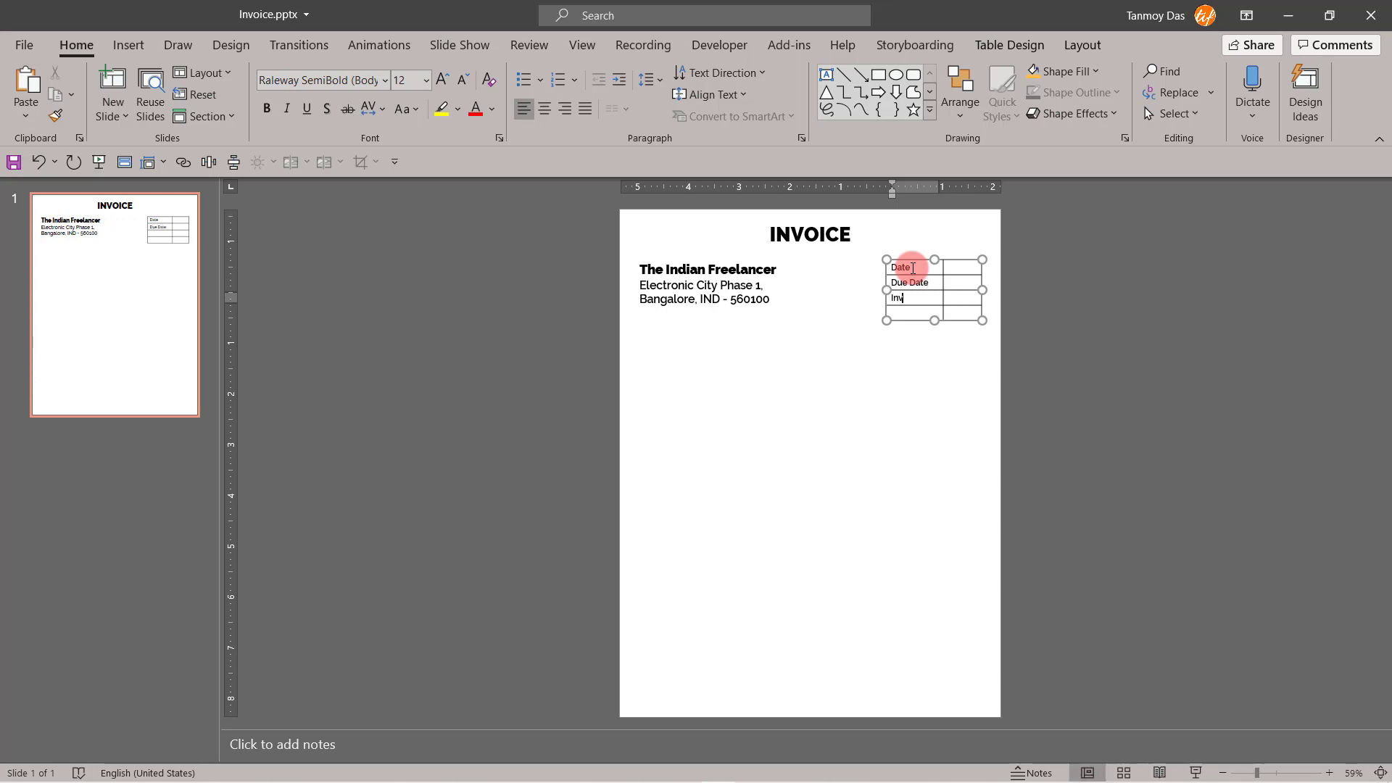
pyautogui.write('oice N')
pyautogui.press('BackSpace')
pyautogui.write('#')
pyautogui.press('Down')
pyautogui.write('Cust')
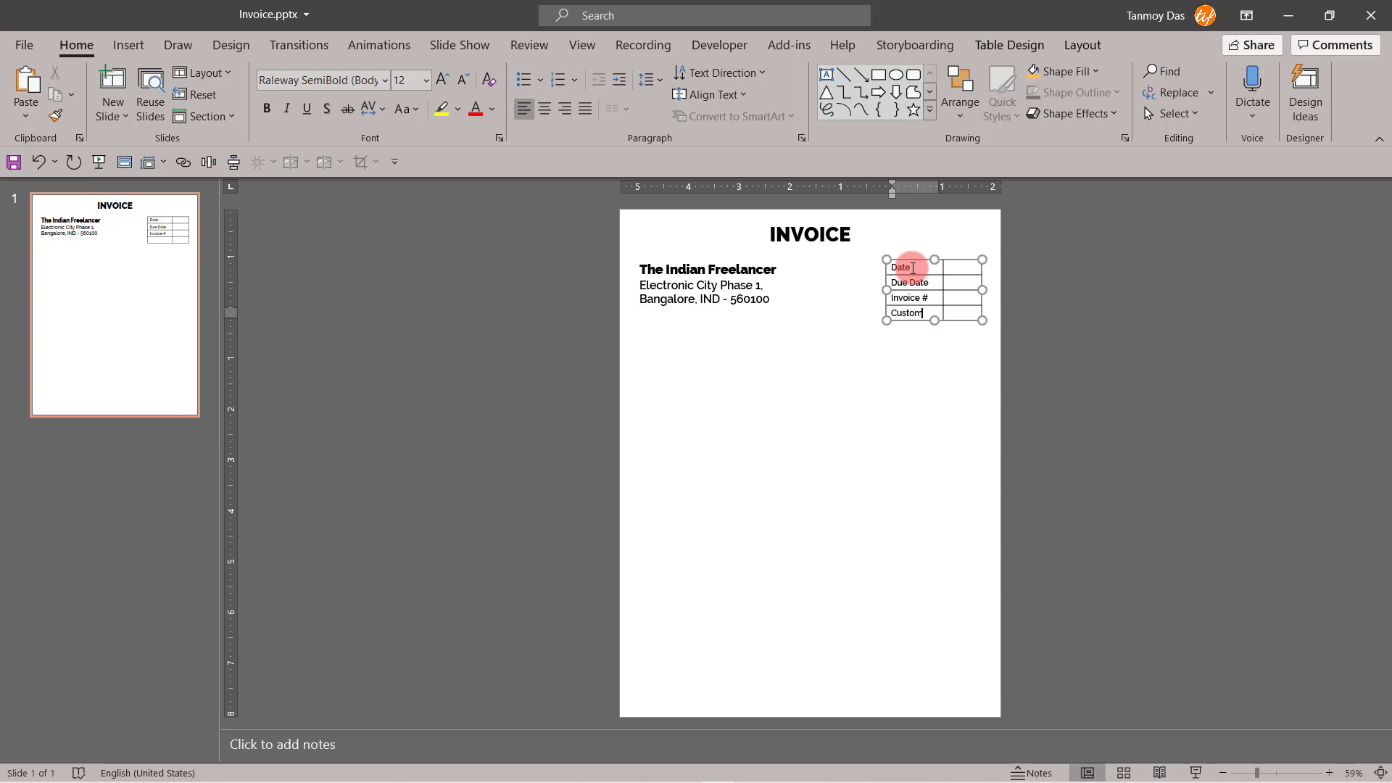
pyautogui.write('omer ID')
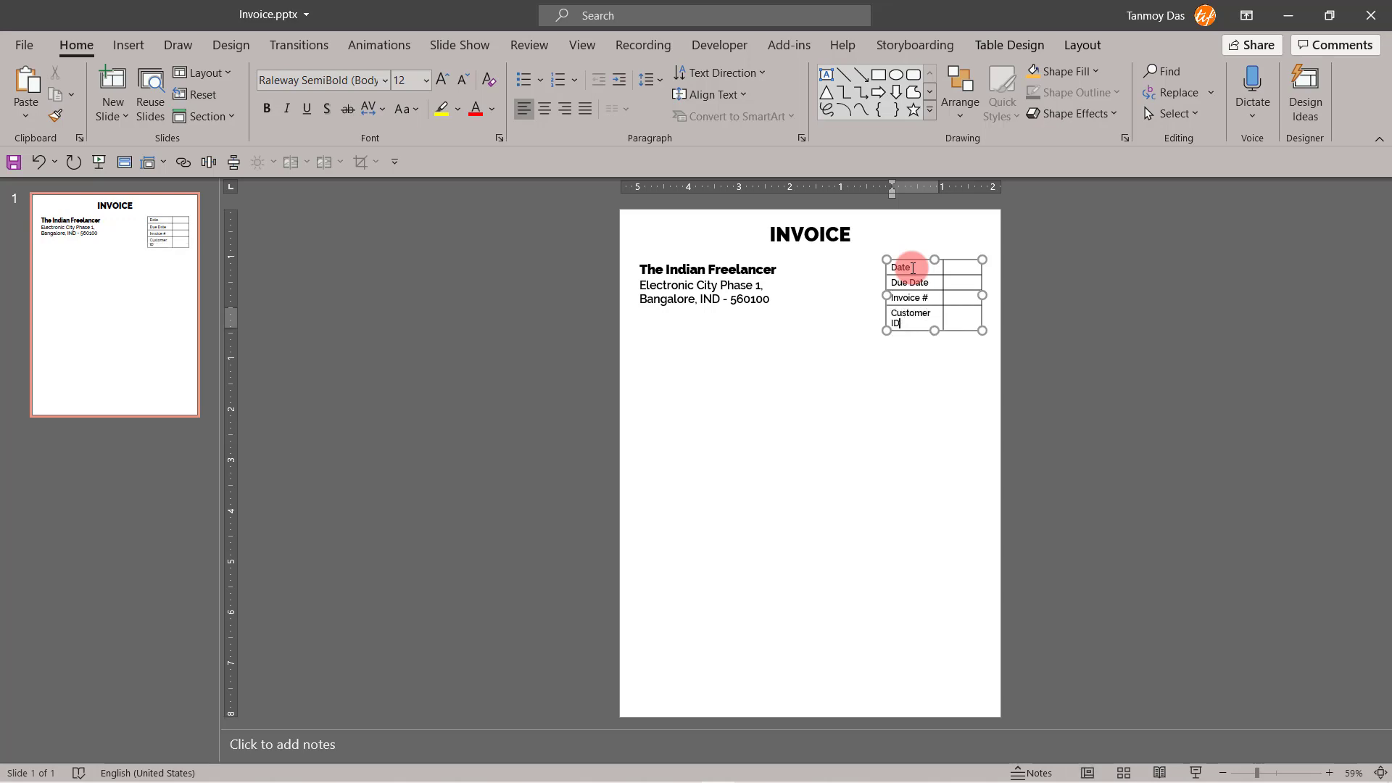
# Step: Widen the table slightly towards the address so that the Customer ID label fits on one line
pyautogui.click(877, 294)
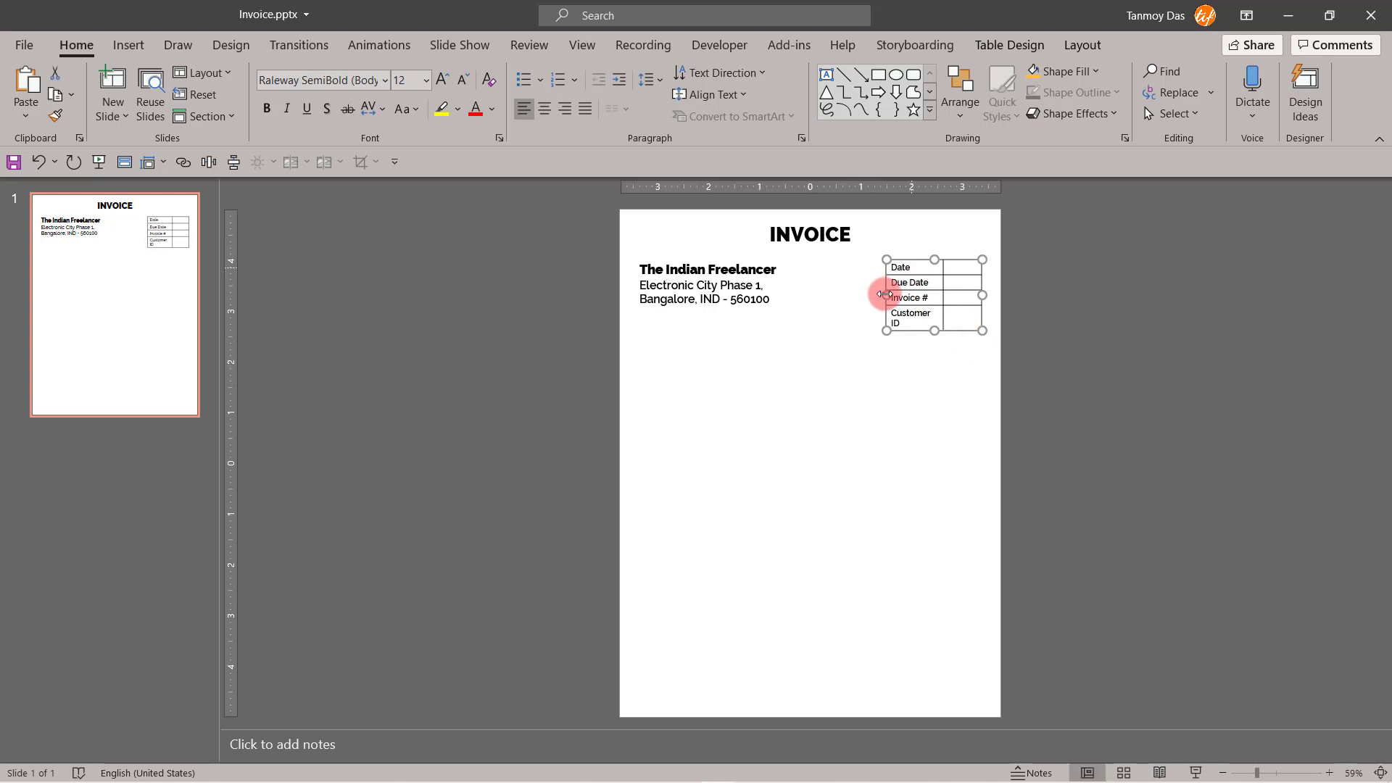
pyautogui.moveTo(876, 293); pyautogui.dragTo(866, 294)
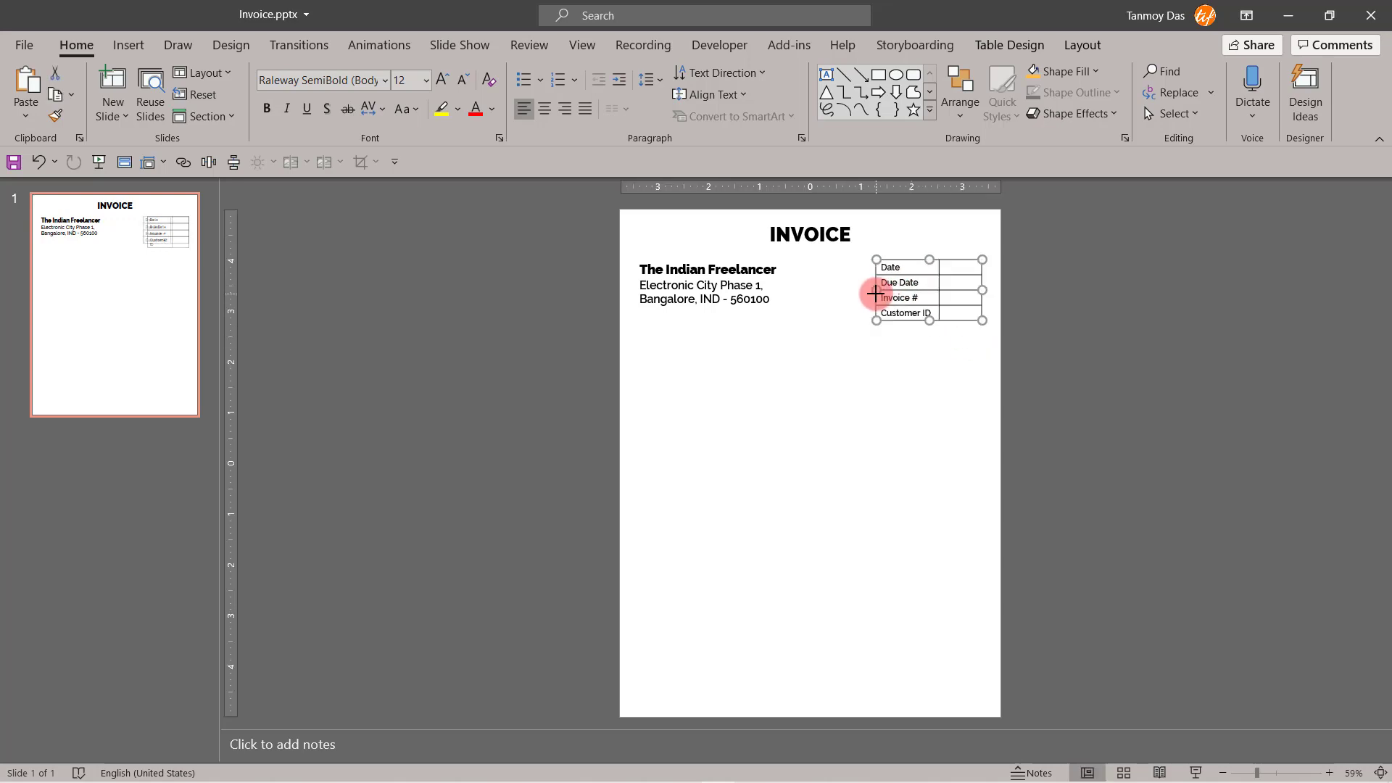
pyautogui.click(924, 398)
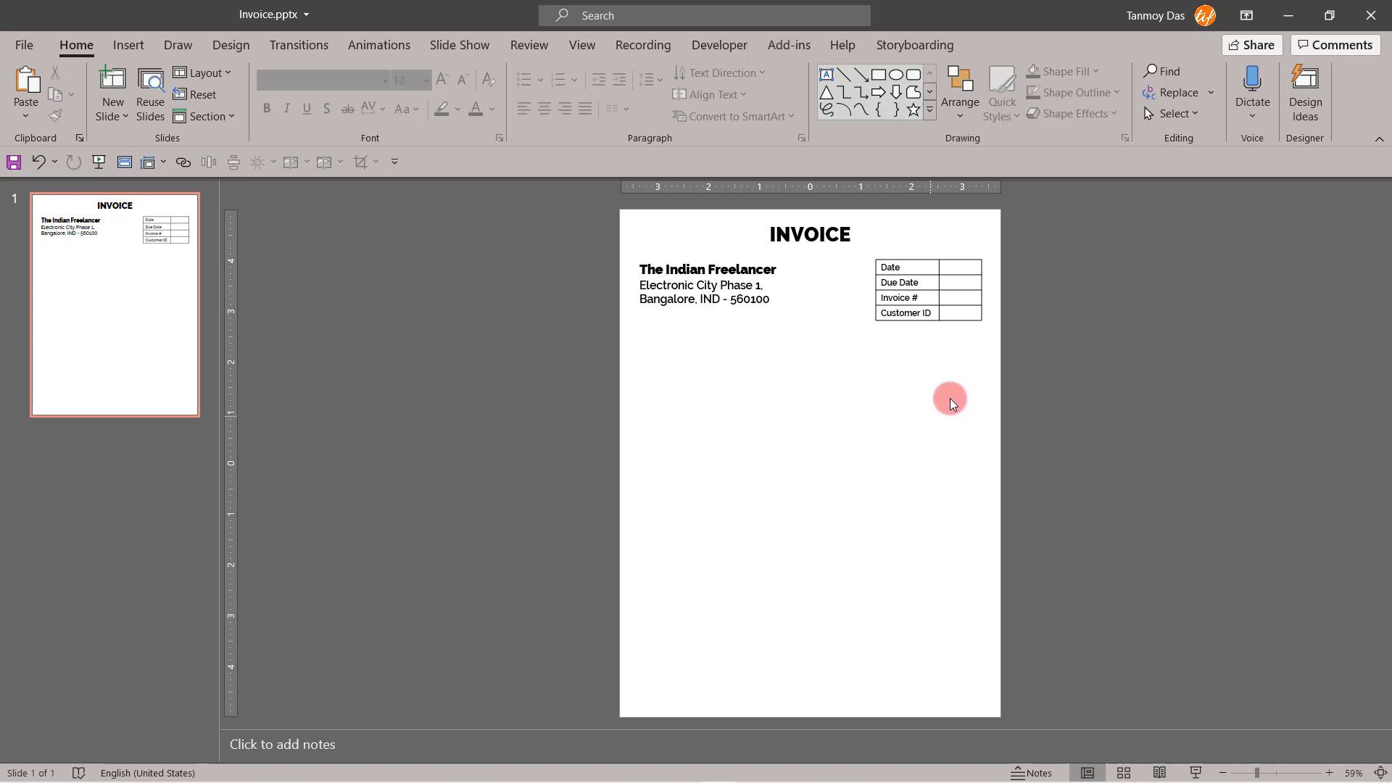
# Step: Remove all borders from the empty cell beside the Date label
pyautogui.click(942, 256)
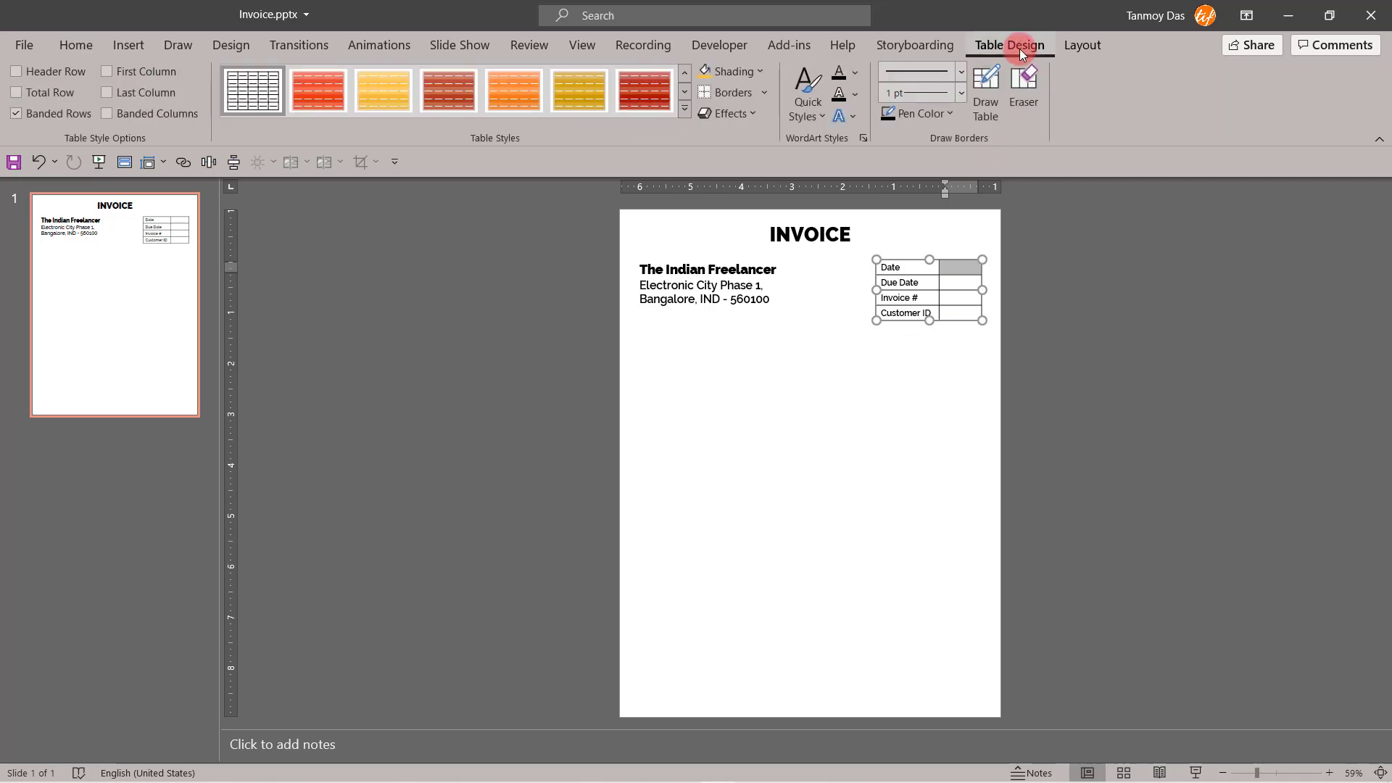
pyautogui.click(765, 95)
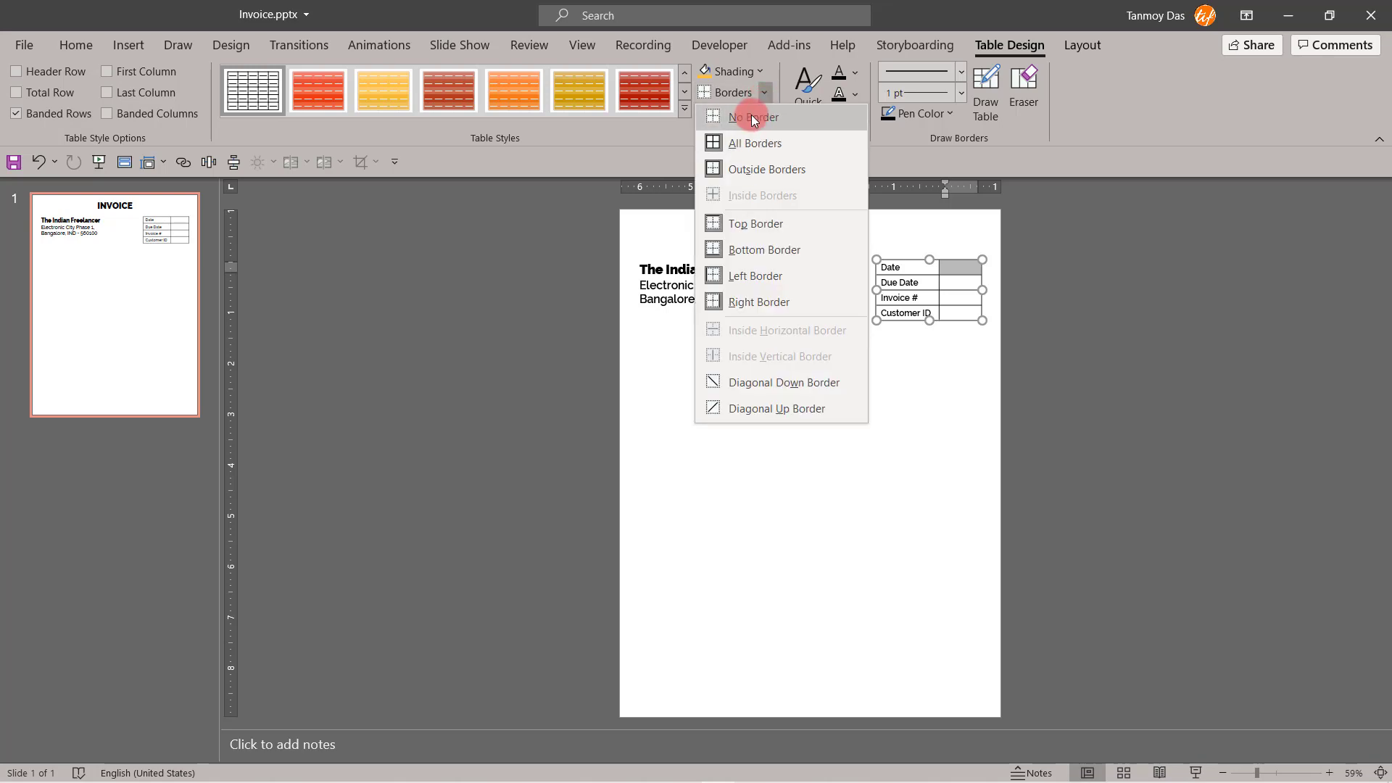
pyautogui.click(751, 117)
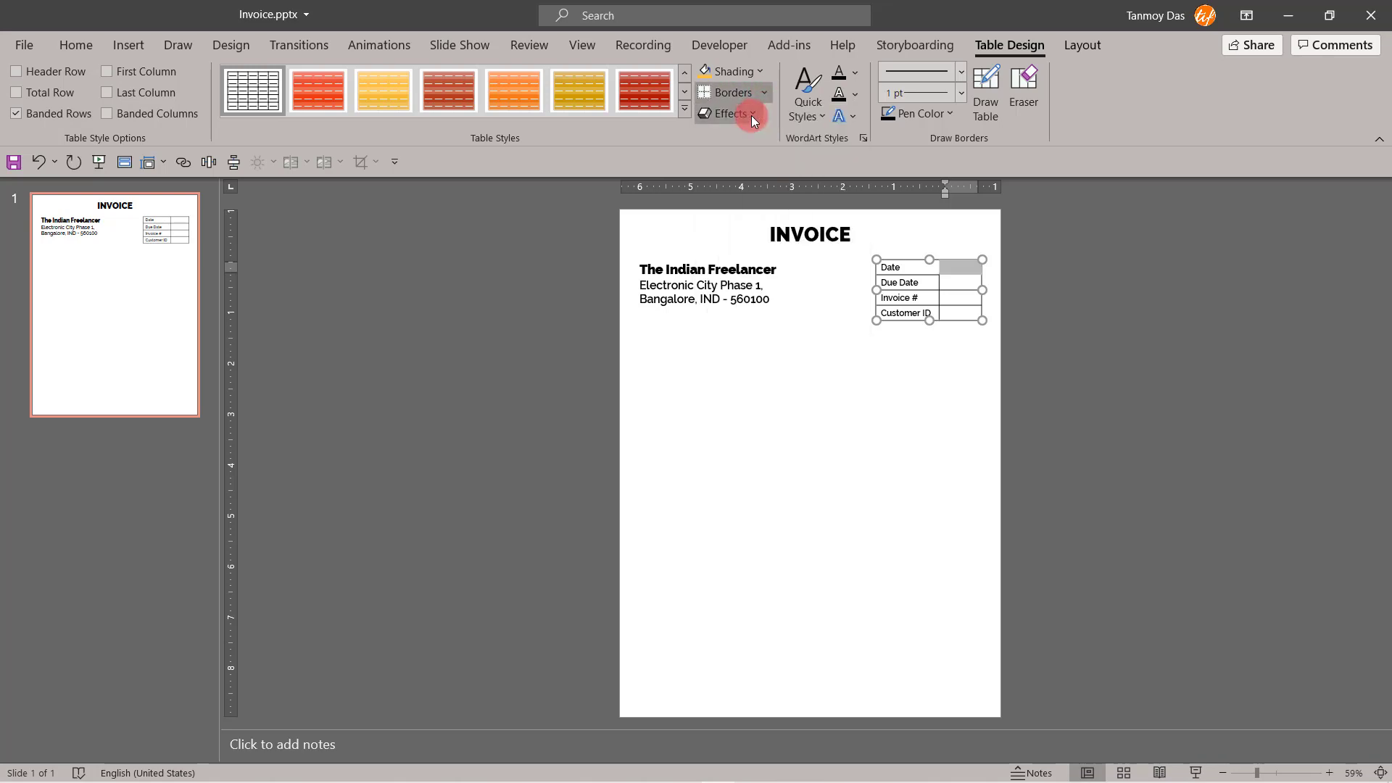
pyautogui.click(886, 381)
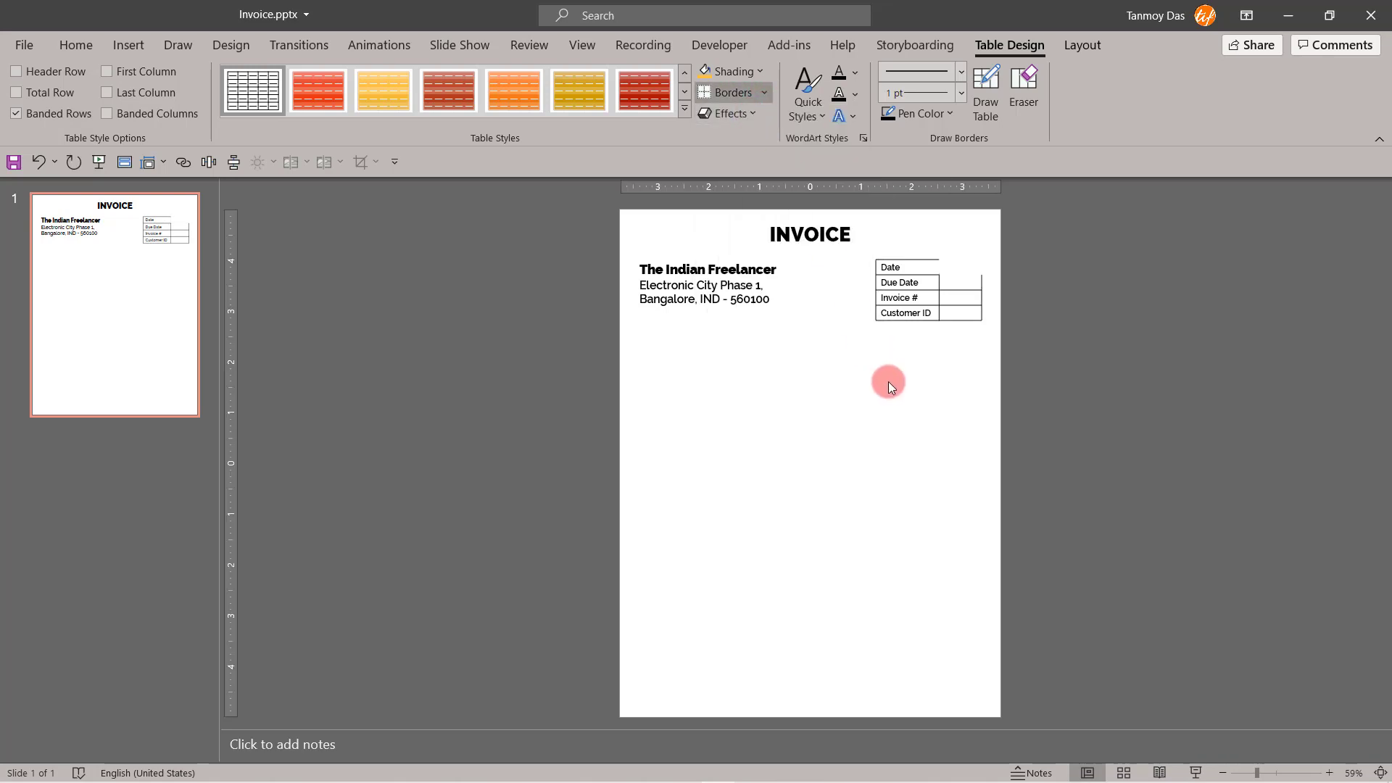
# Step: Remove all borders from the whole table holding Date, Due Date, Invoice # and Customer ID
pyautogui.click(918, 319)
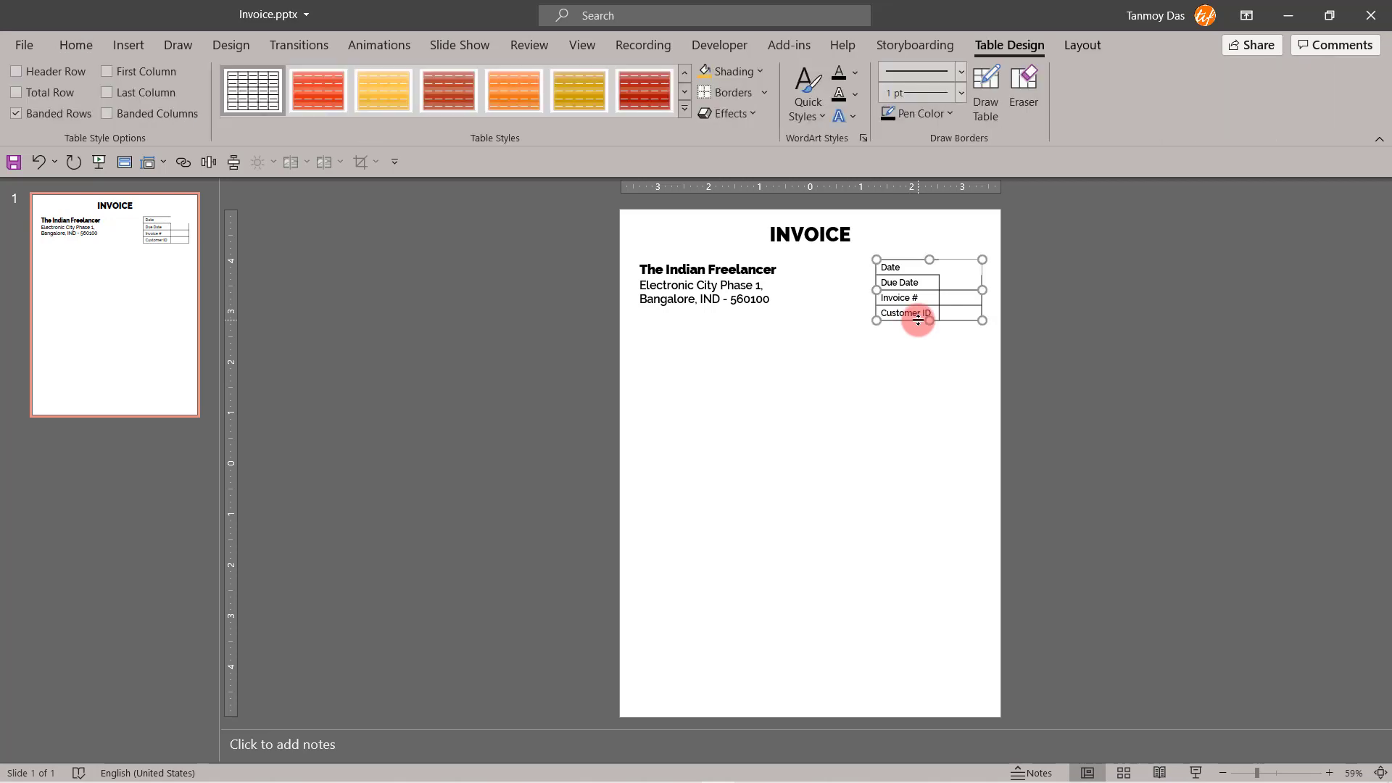
pyautogui.click(760, 90)
pyautogui.click(715, 120)
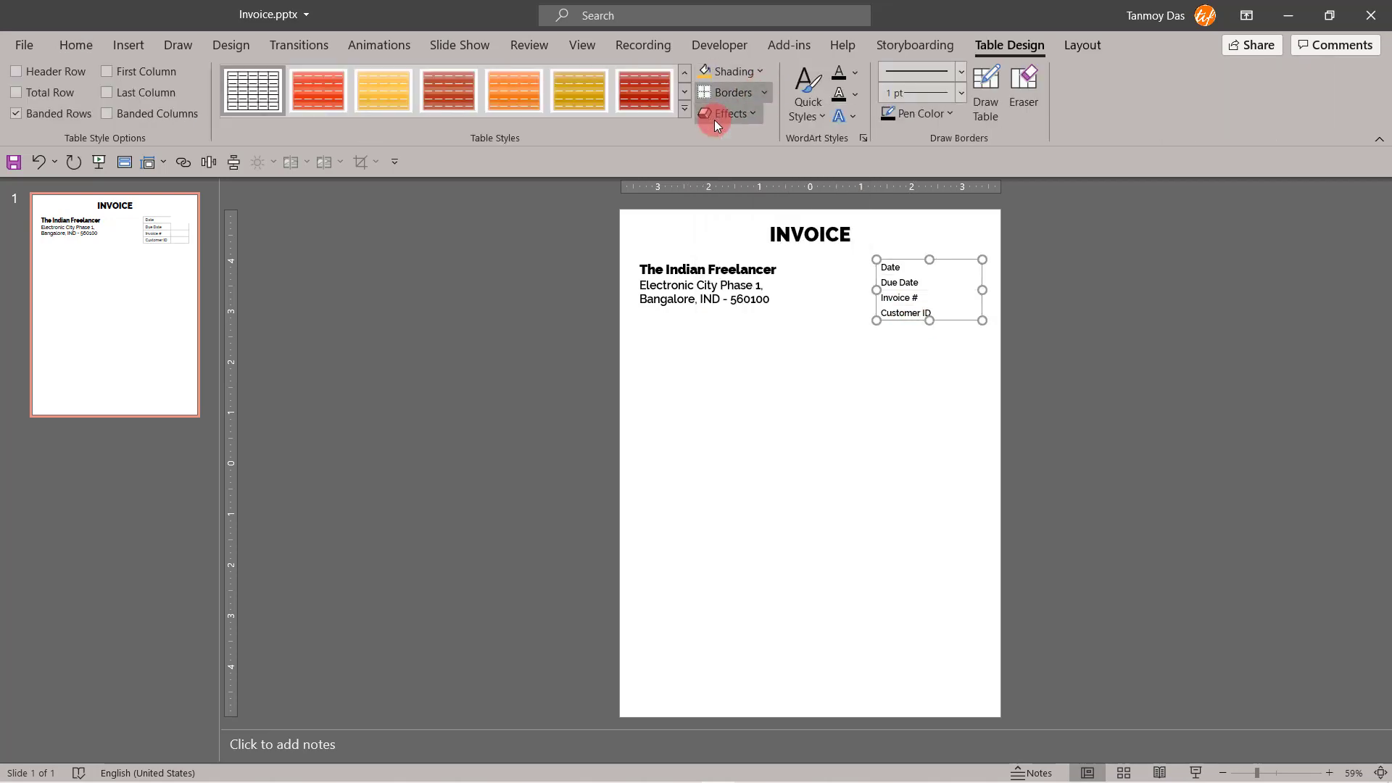
pyautogui.click(896, 372)
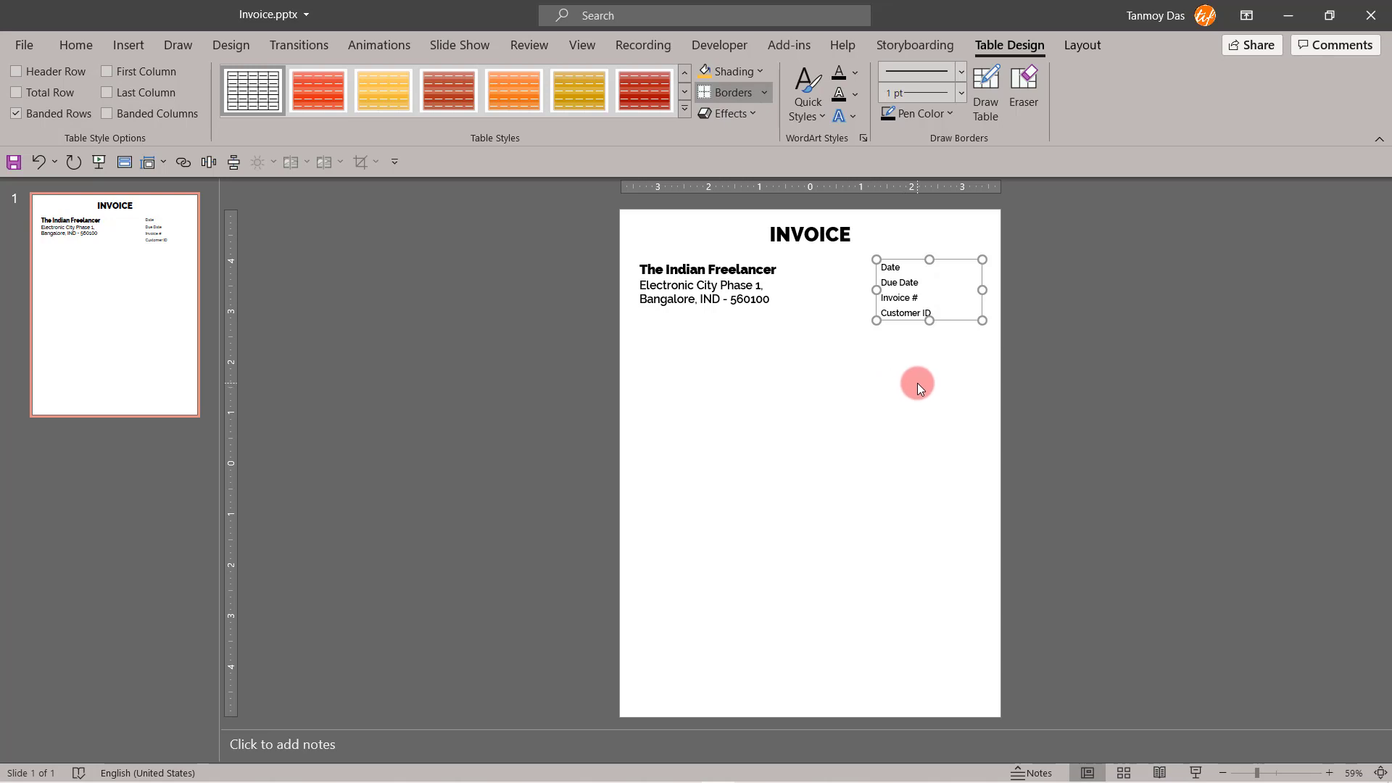
pyautogui.click(918, 388)
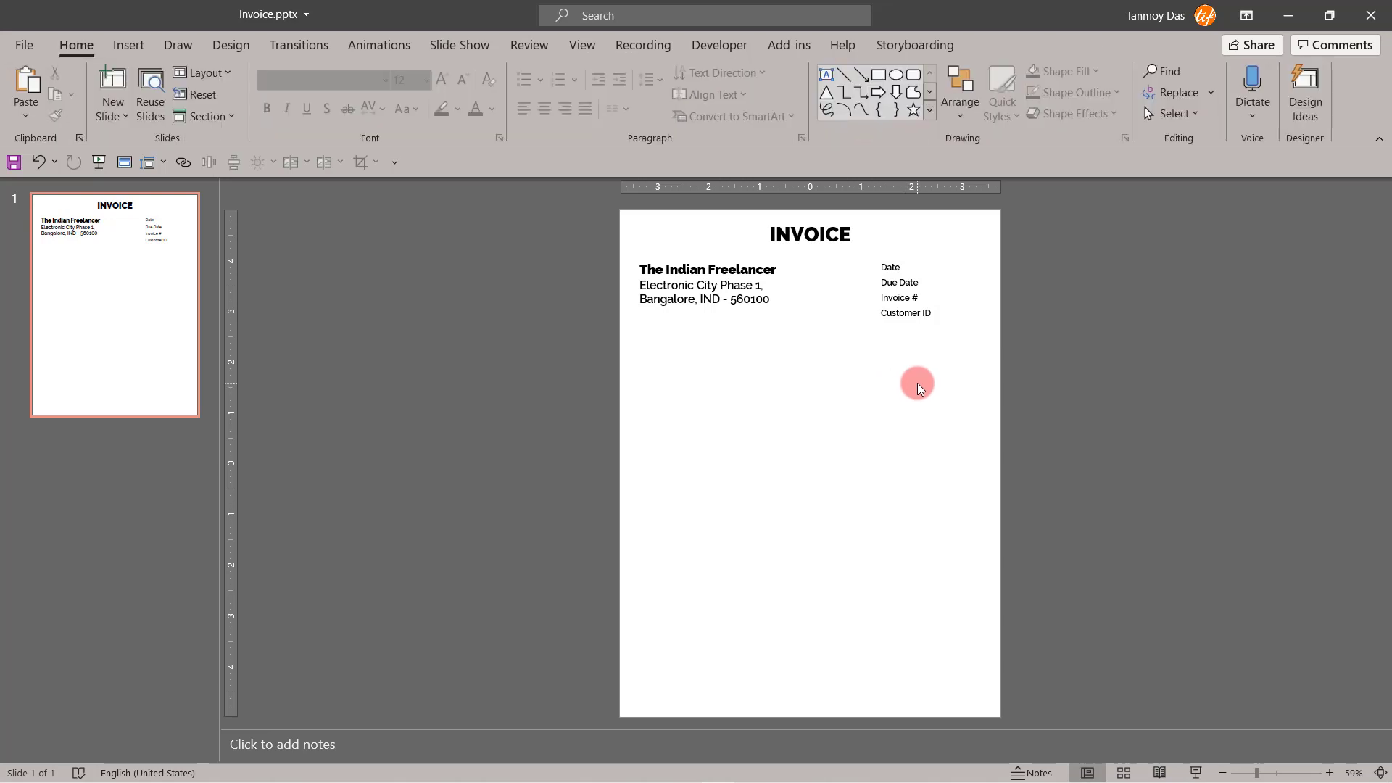
pyautogui.click(948, 263)
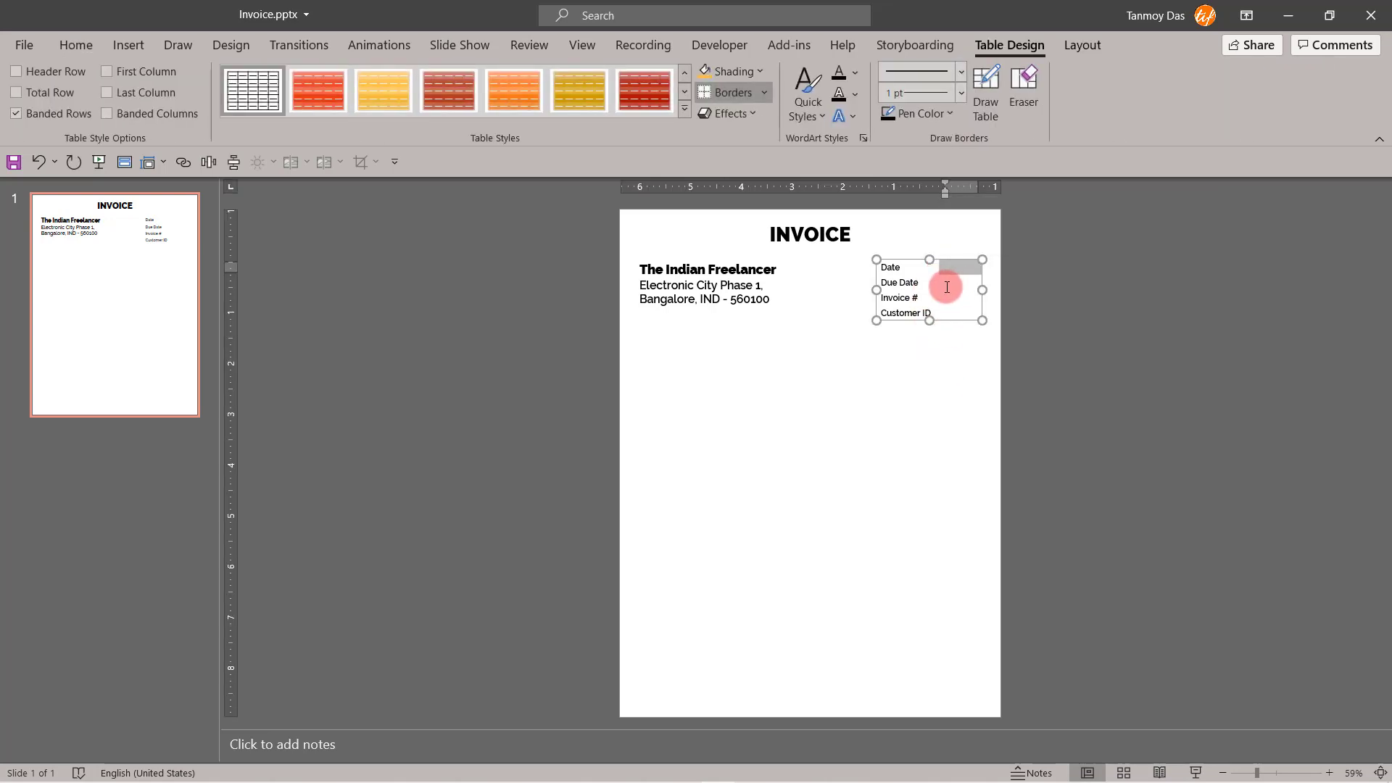
pyautogui.click(918, 377)
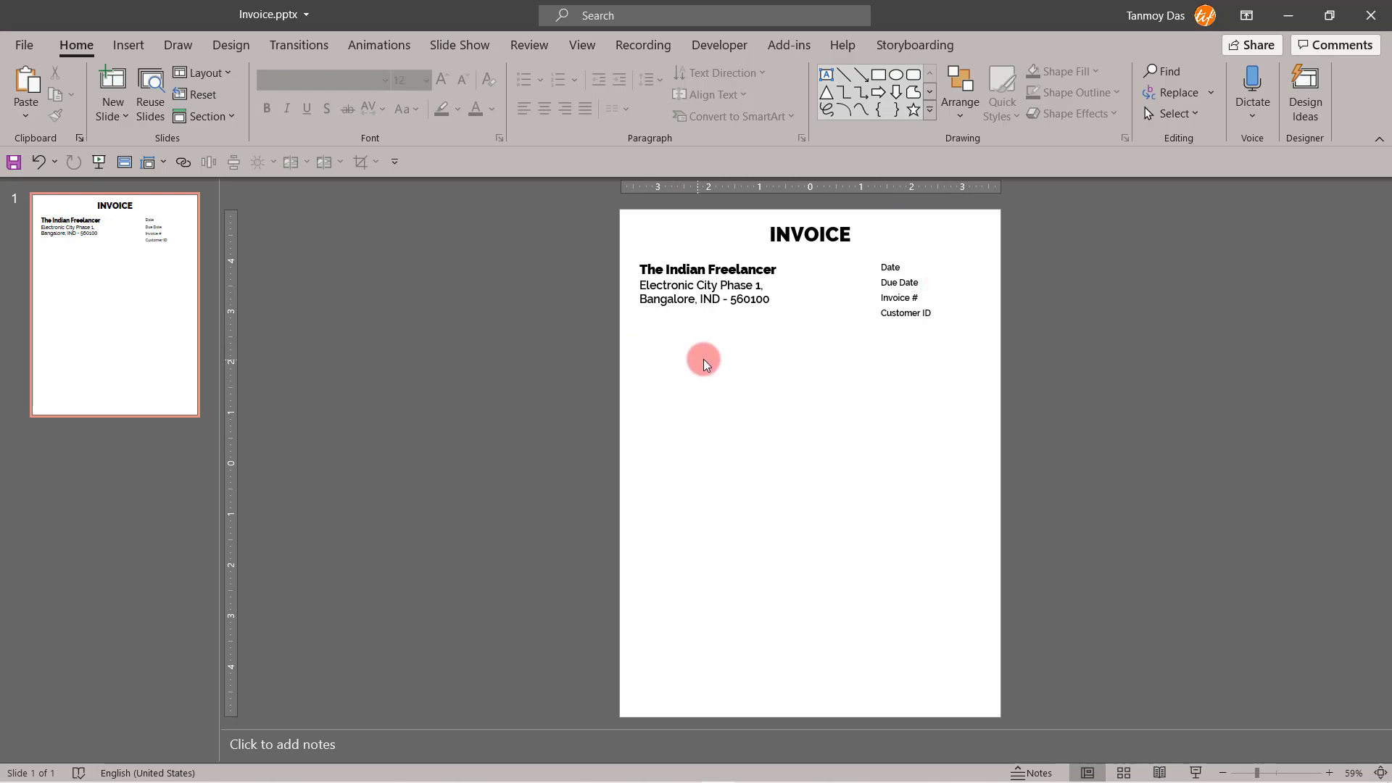
# Step: Draw a rectangle about 2.96" wide and 0.41" high below the business address and label it Billing Information
pyautogui.click(879, 77)
pyautogui.moveTo(641, 341); pyautogui.dragTo(785, 357)
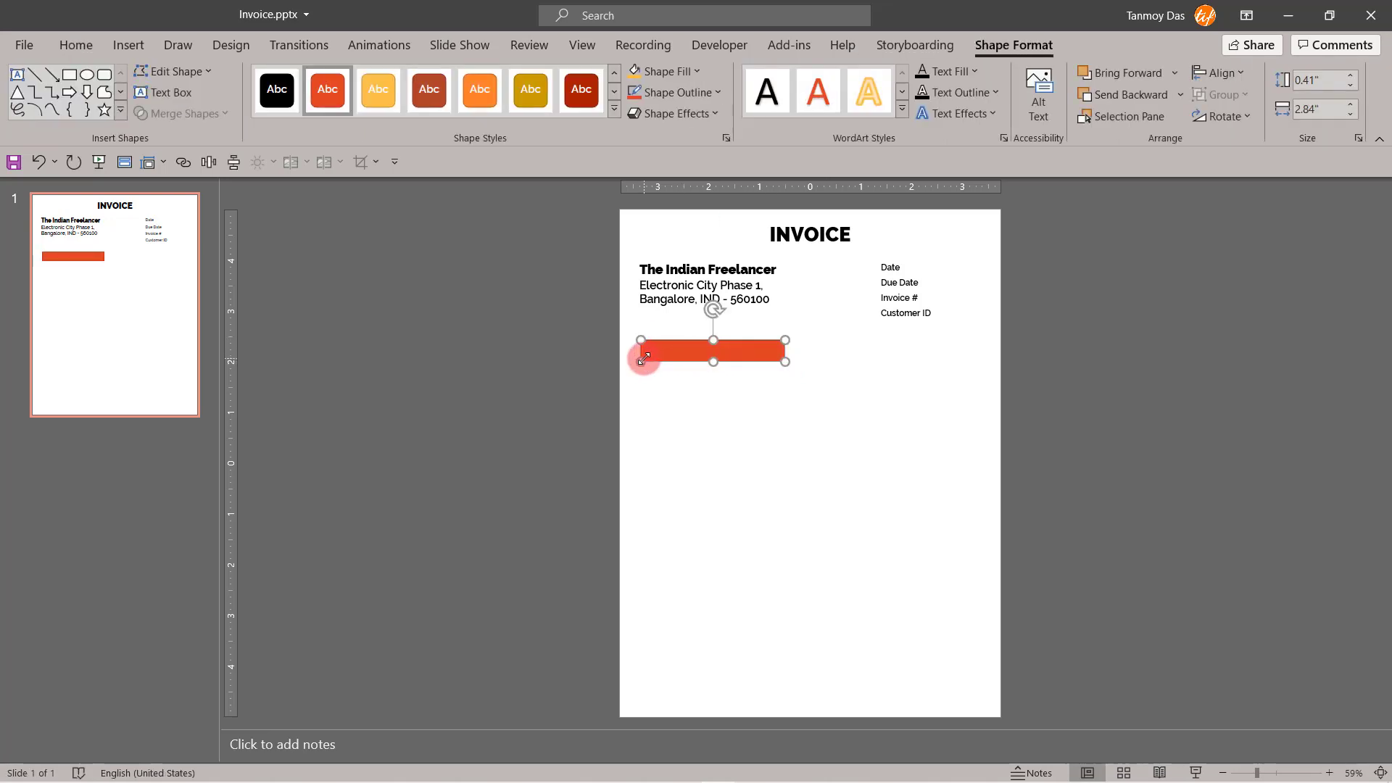
pyautogui.moveTo(642, 359); pyautogui.dragTo(635, 358)
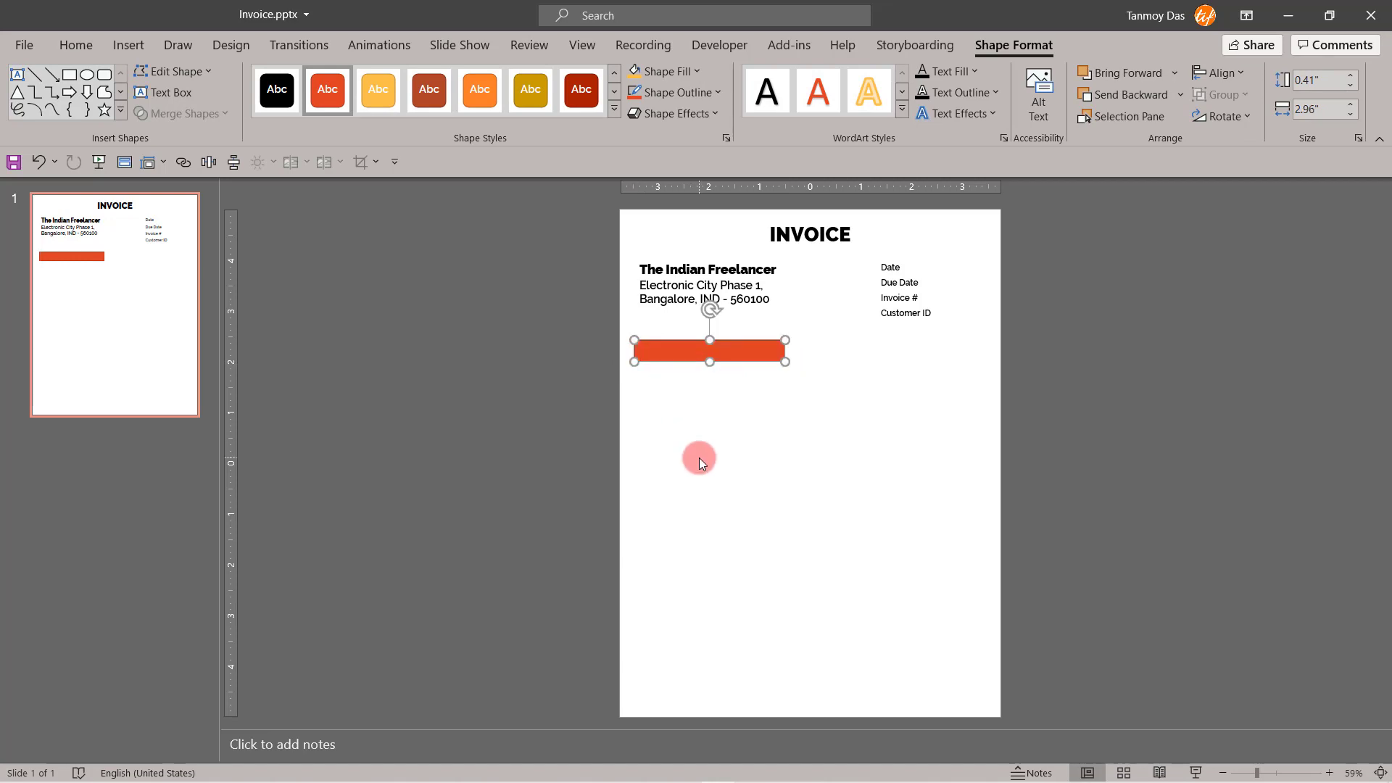
pyautogui.write('Bil')
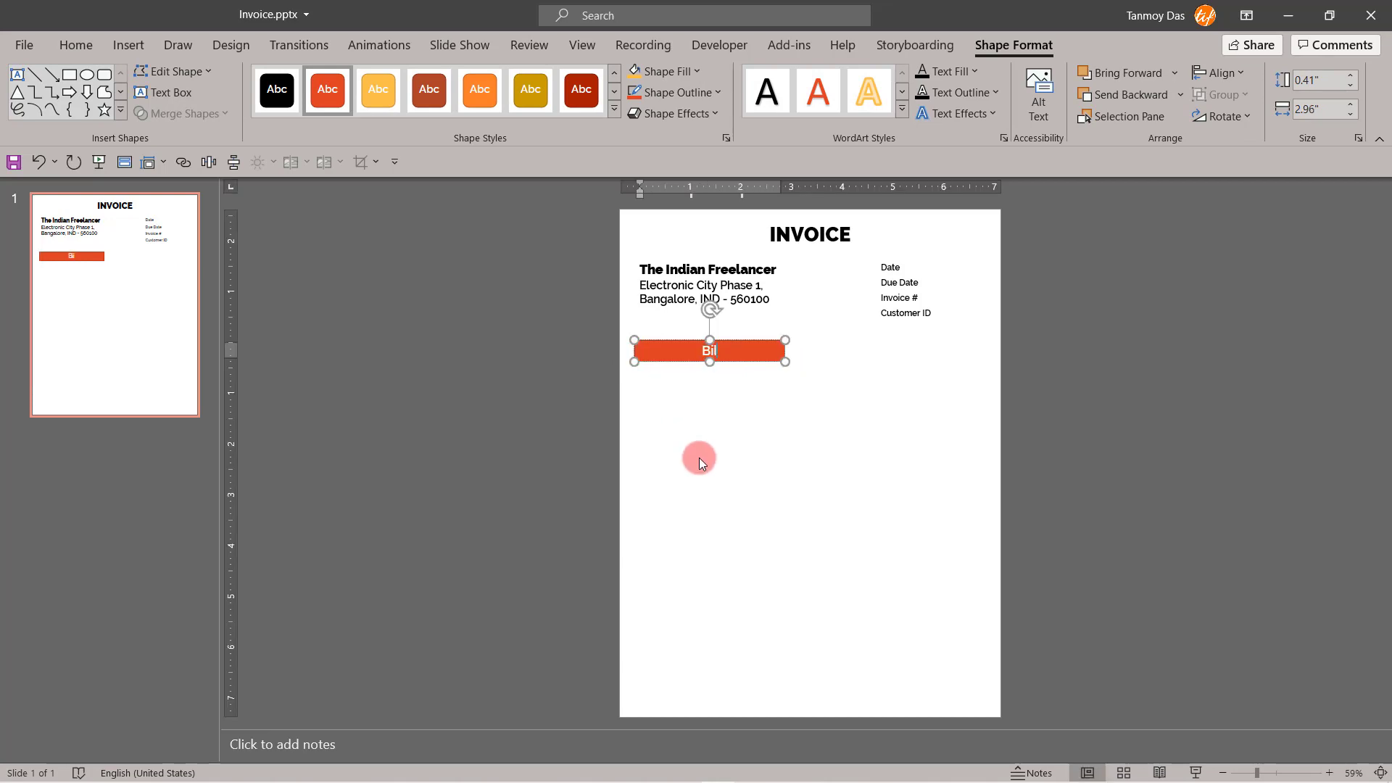
pyautogui.write('ling Information')
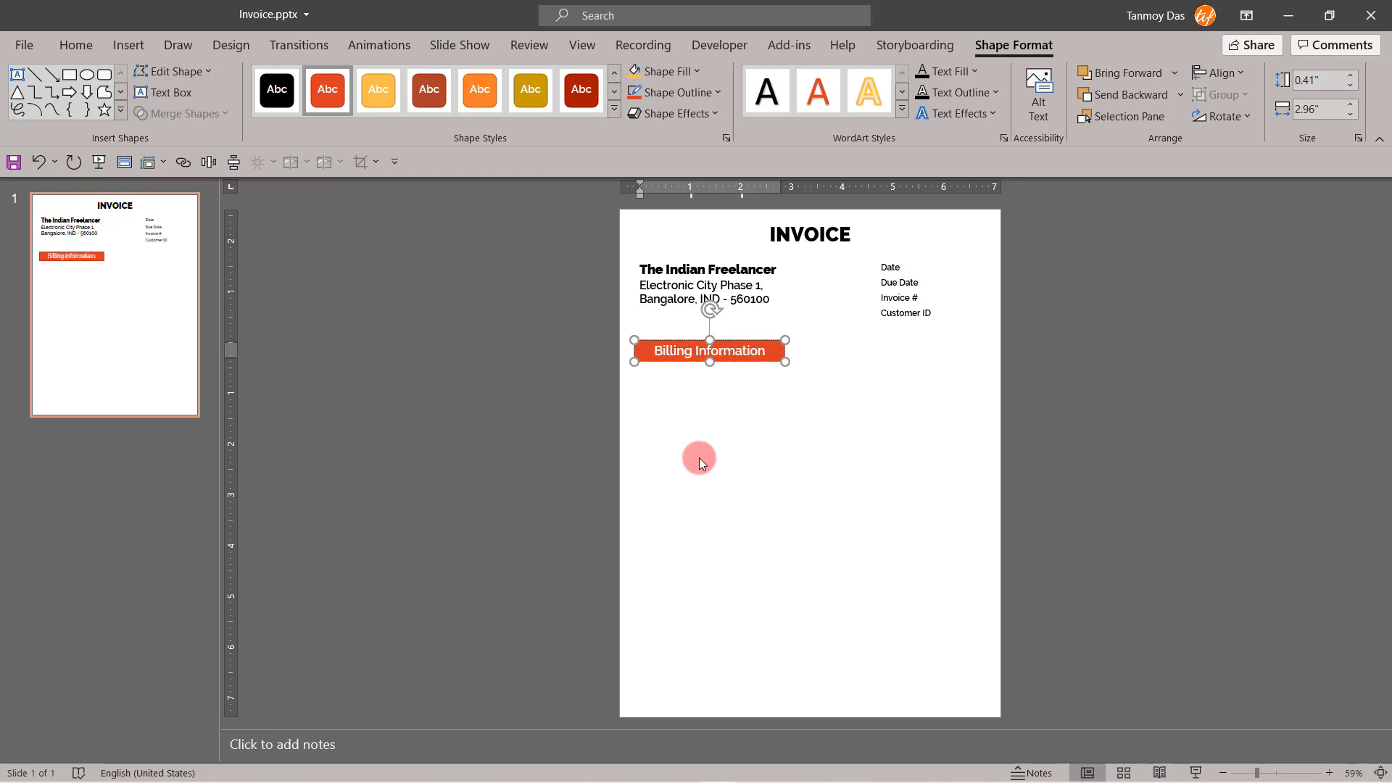
pyautogui.press('Escape')
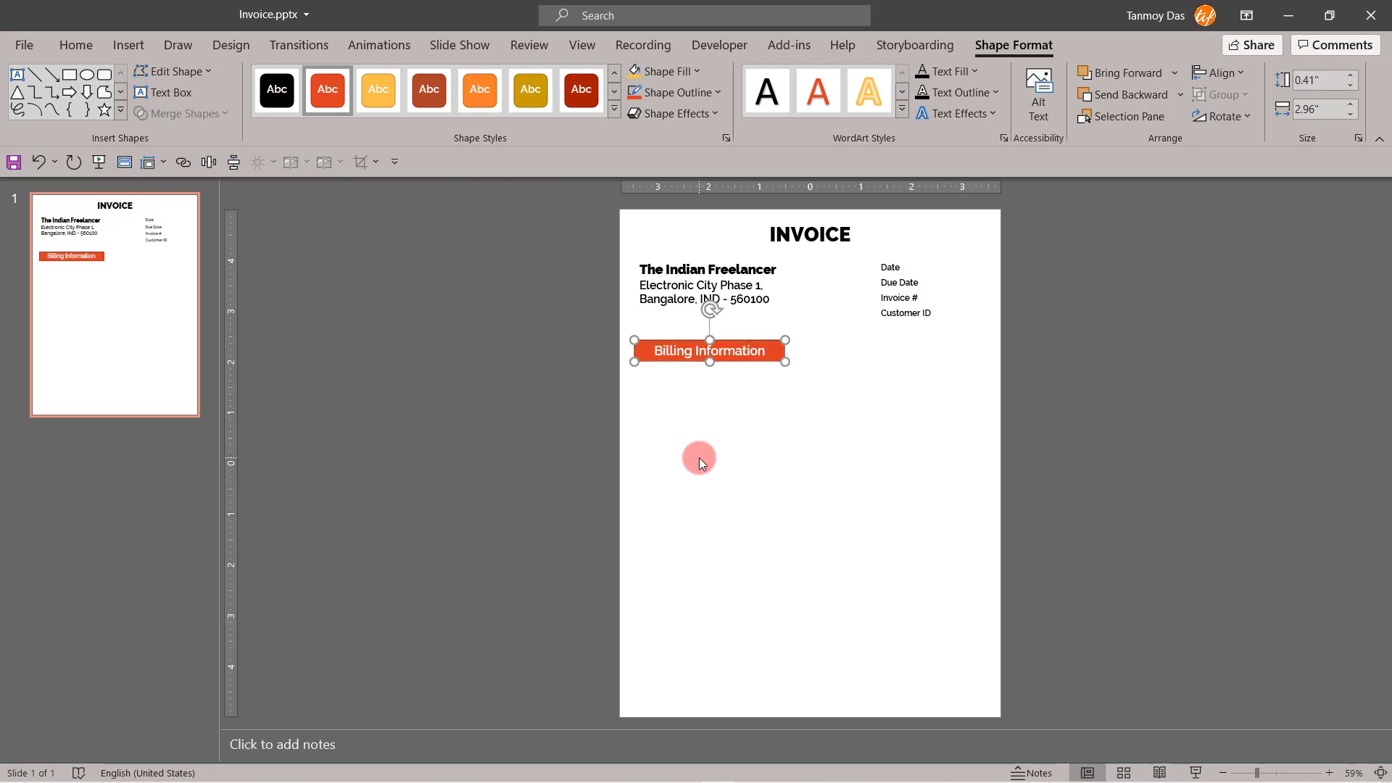
# Step: Left-align the Billing Information text and narrow its rectangle to fit the text closely
pyautogui.click(76, 44)
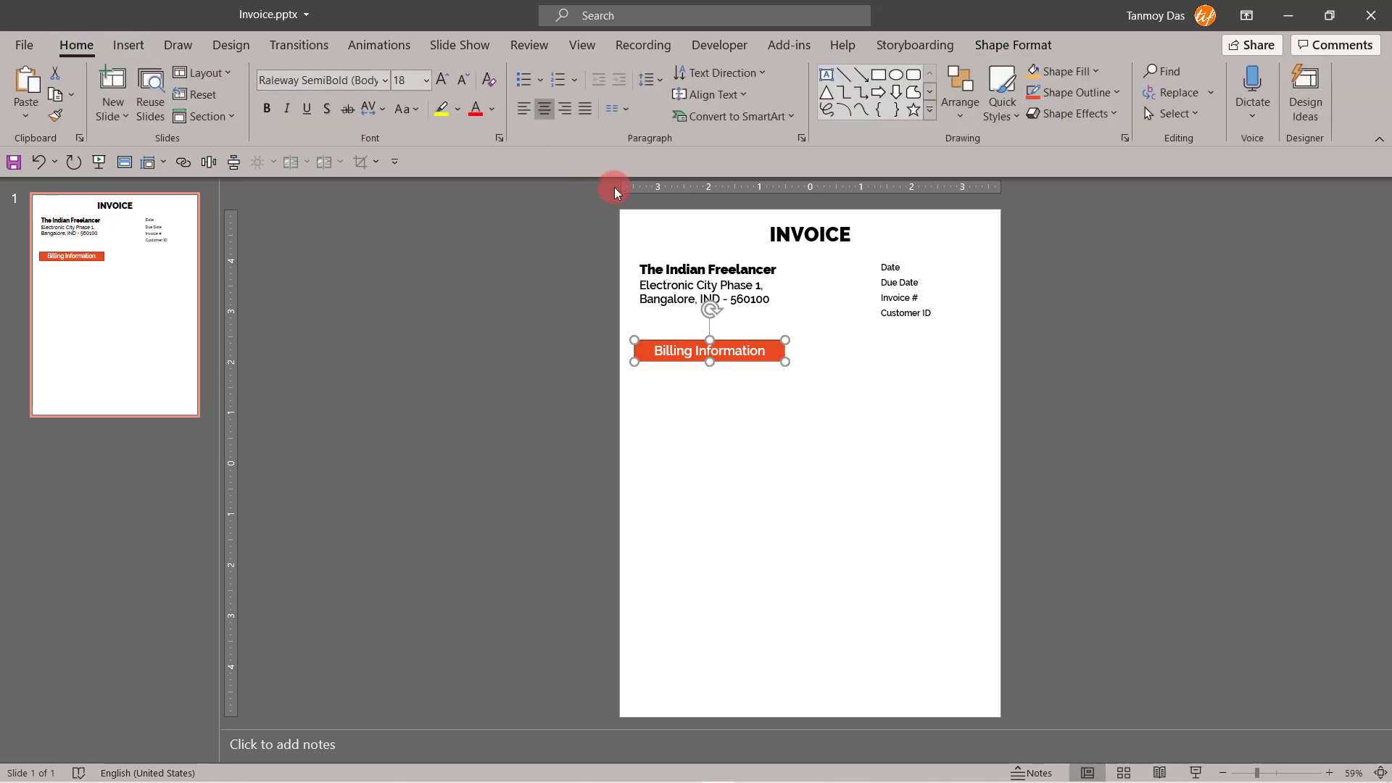
pyautogui.click(523, 108)
pyautogui.moveTo(786, 362); pyautogui.dragTo(754, 360)
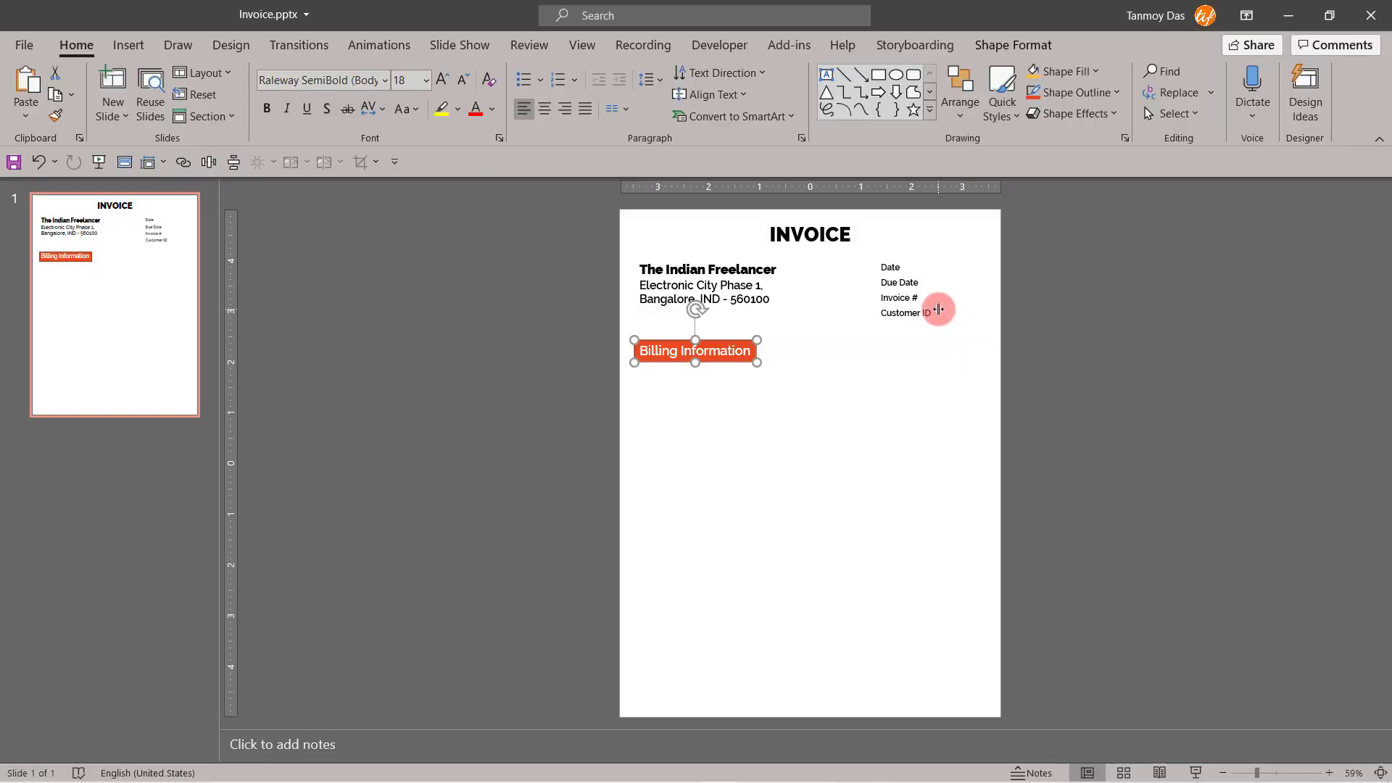
# Step: Duplicate the invoice details table and place the copy below the Billing Information heading, matching the heading's width
pyautogui.click(939, 309)
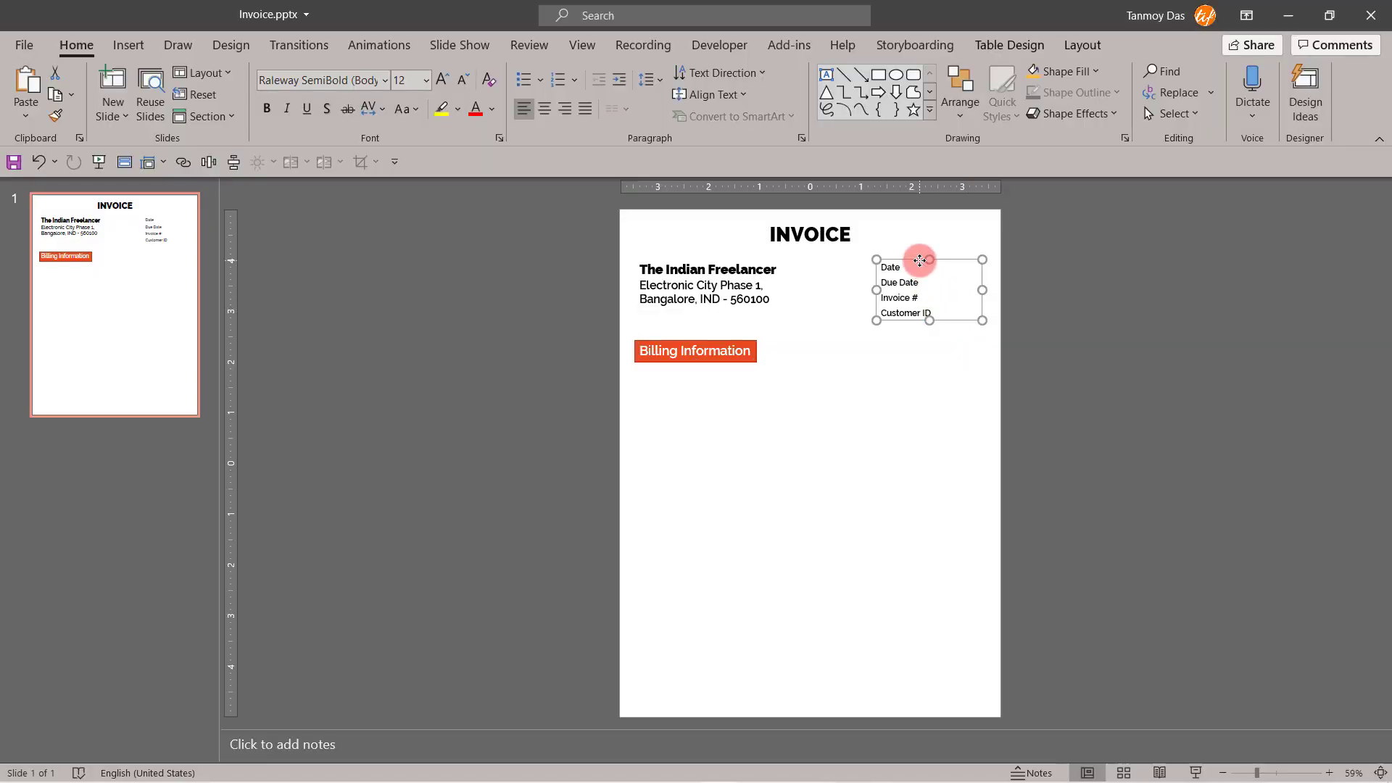
pyautogui.click(733, 433)
pyautogui.hotkey('ctrl', 'd')
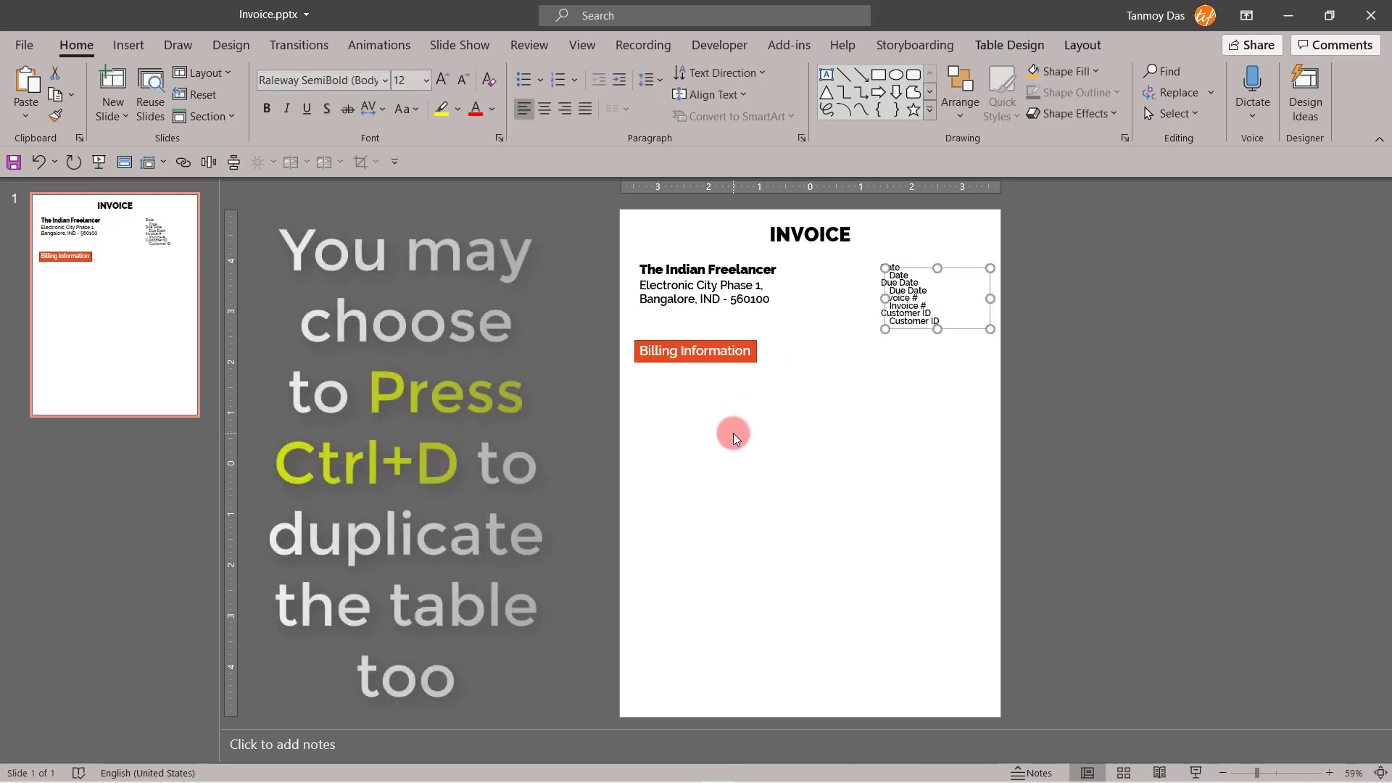
pyautogui.moveTo(952, 268); pyautogui.dragTo(756, 405)
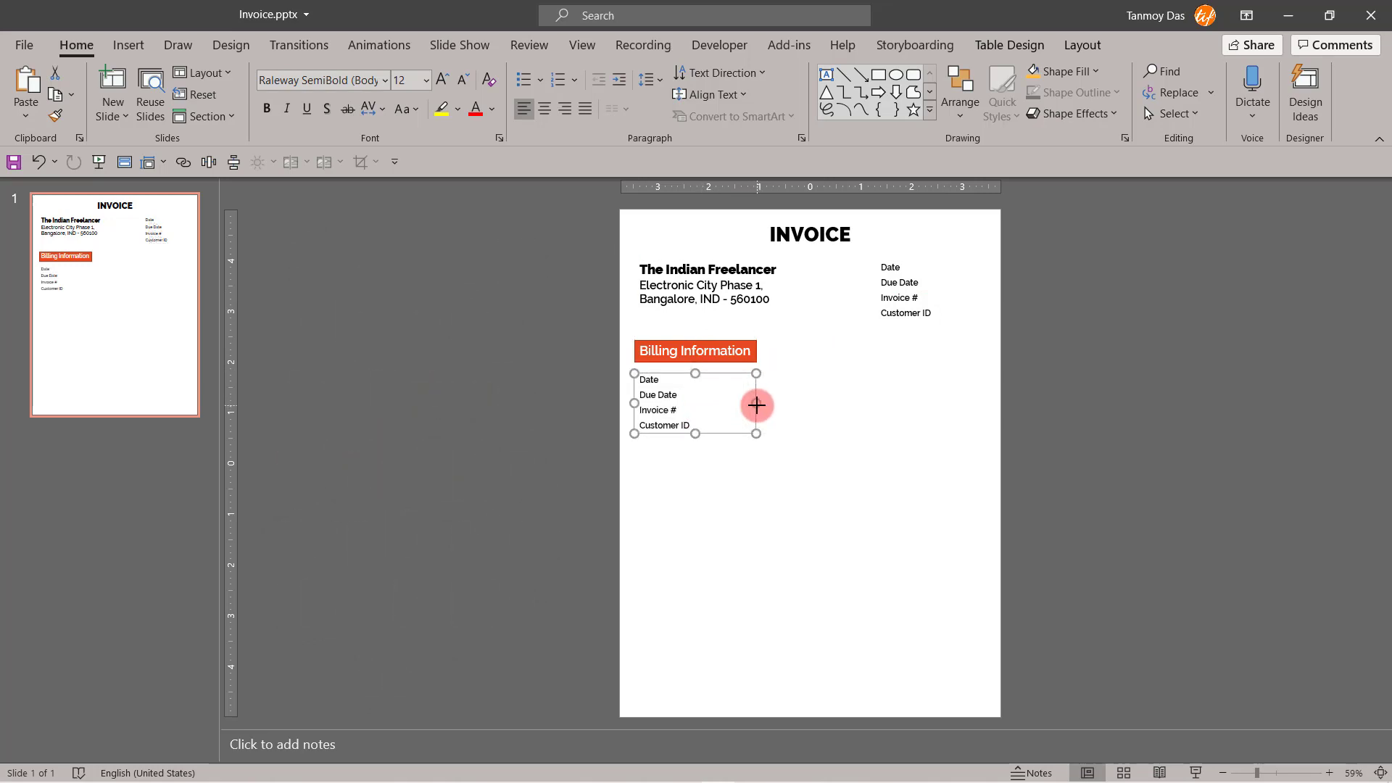
# Step: Insert a new row below Due Date in the copied table
pyautogui.click(661, 402)
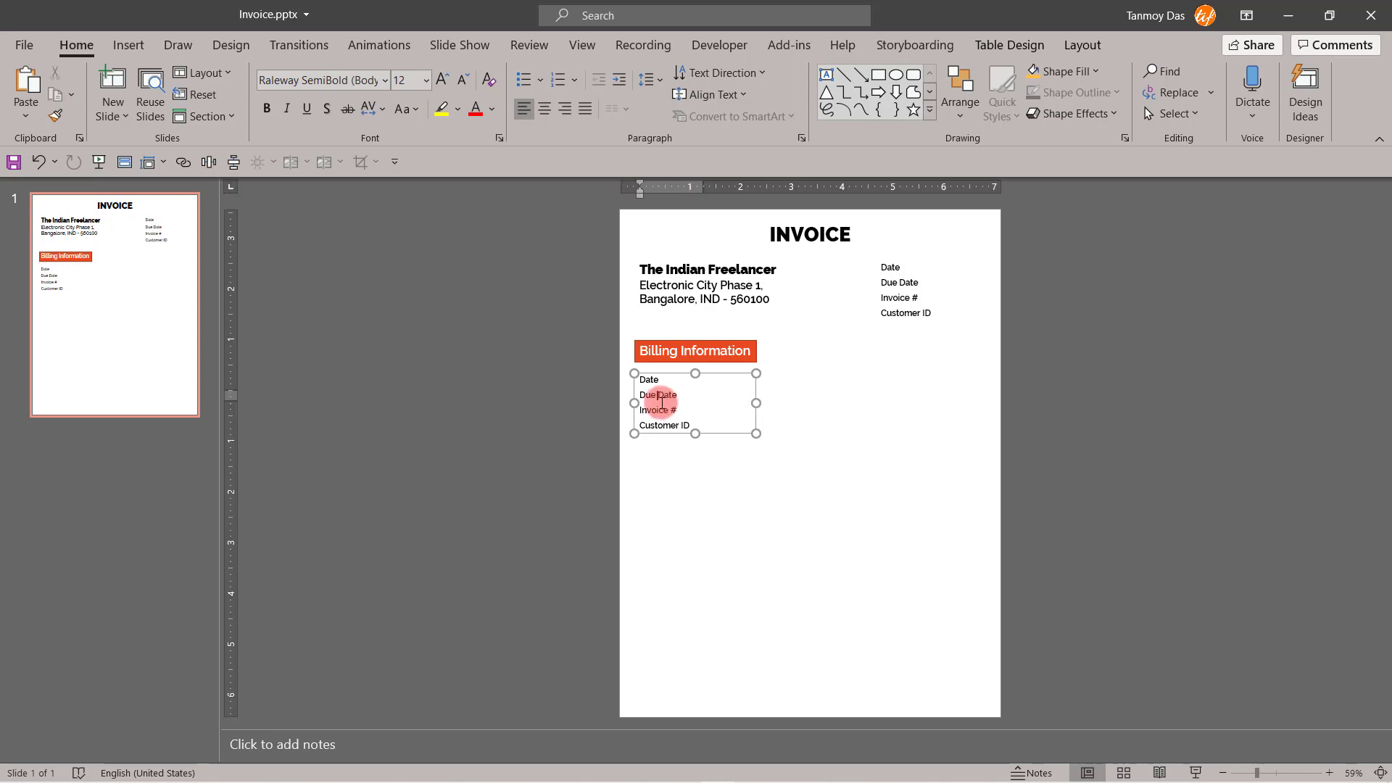
pyautogui.click(1084, 45)
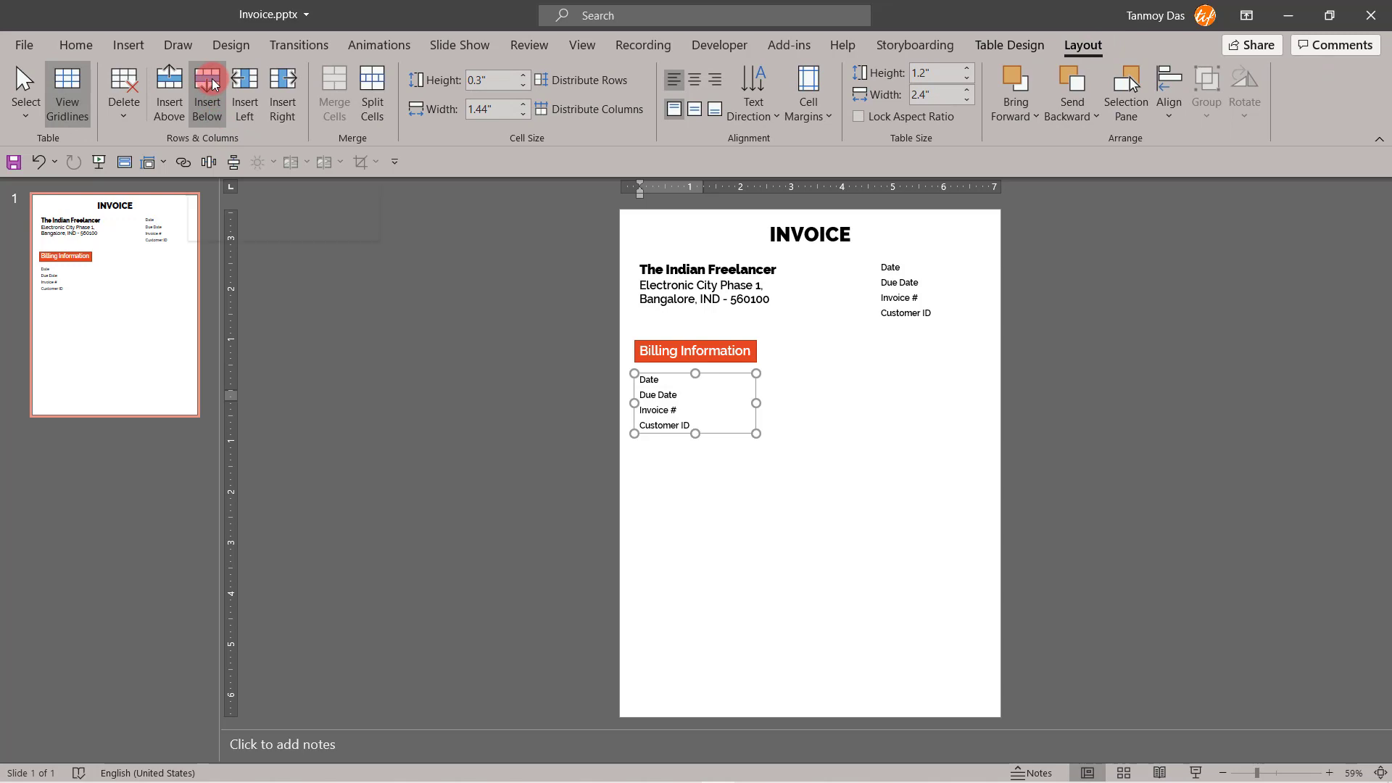
pyautogui.click(213, 85)
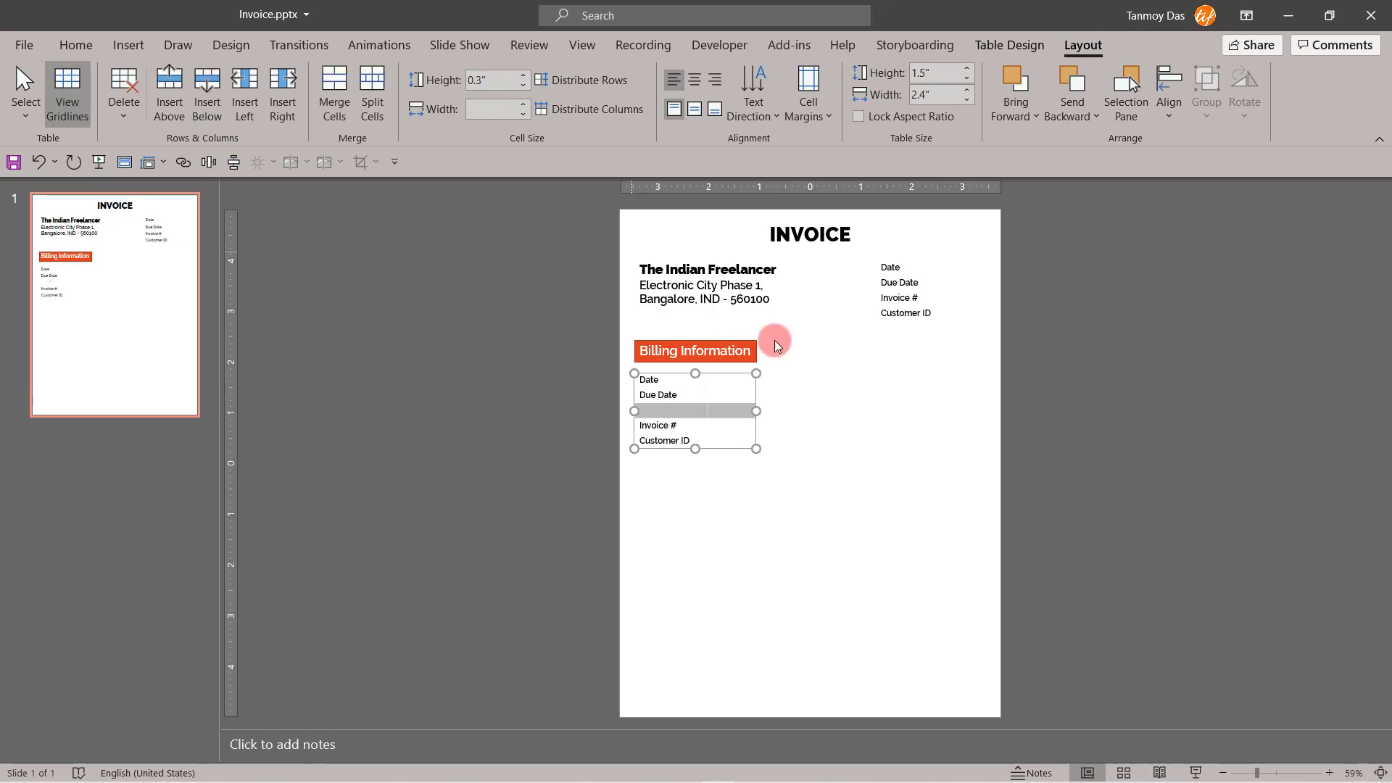
pyautogui.click(830, 411)
# Step: Apply the plain black grid table style to the whole copied table
pyautogui.click(740, 385)
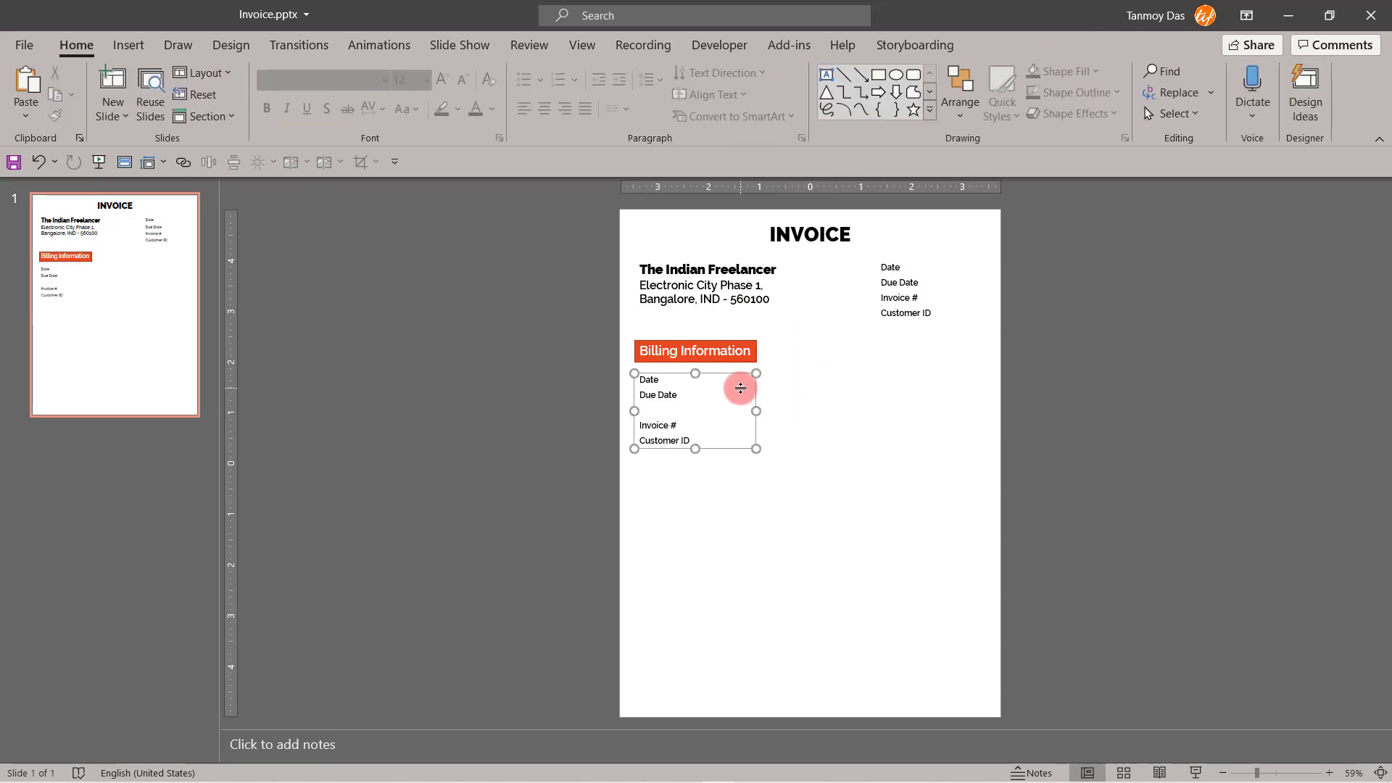
pyautogui.click(1005, 44)
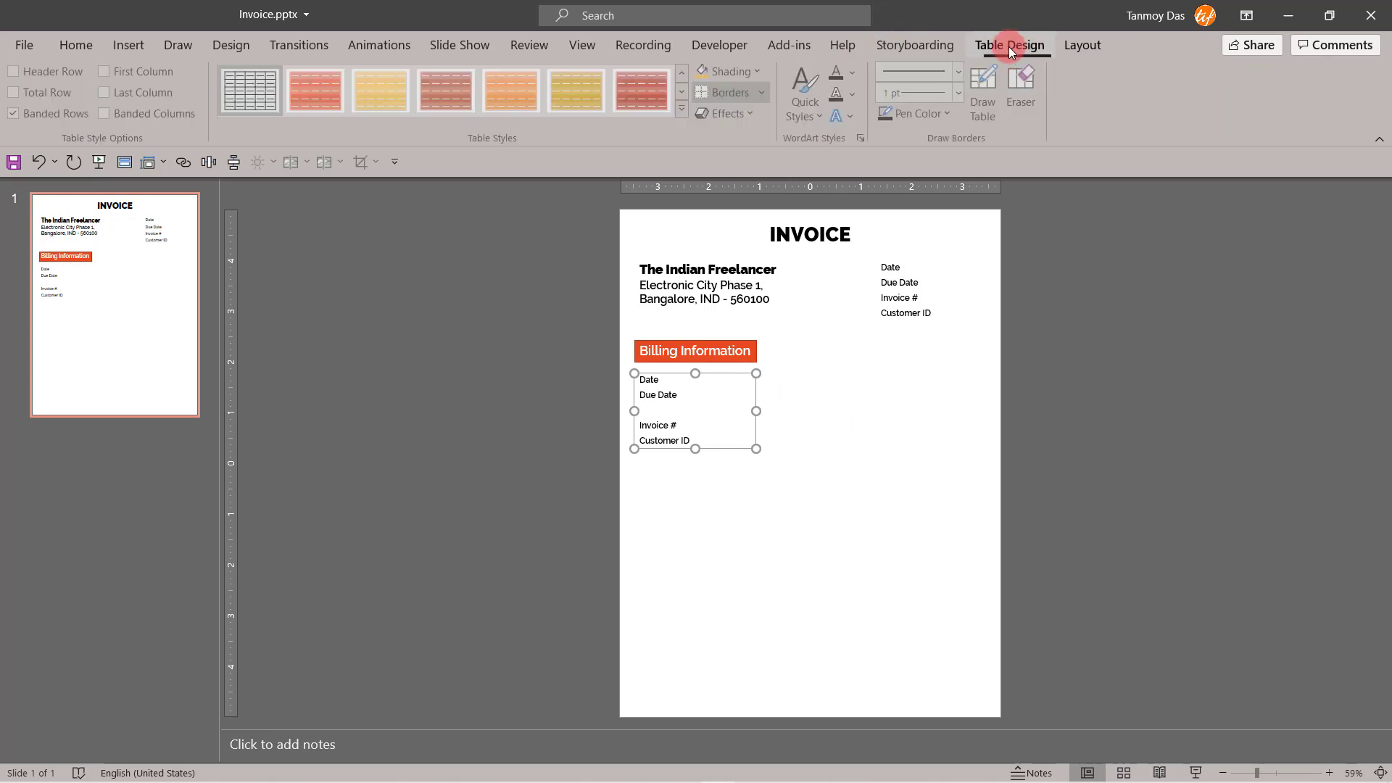
pyautogui.click(252, 101)
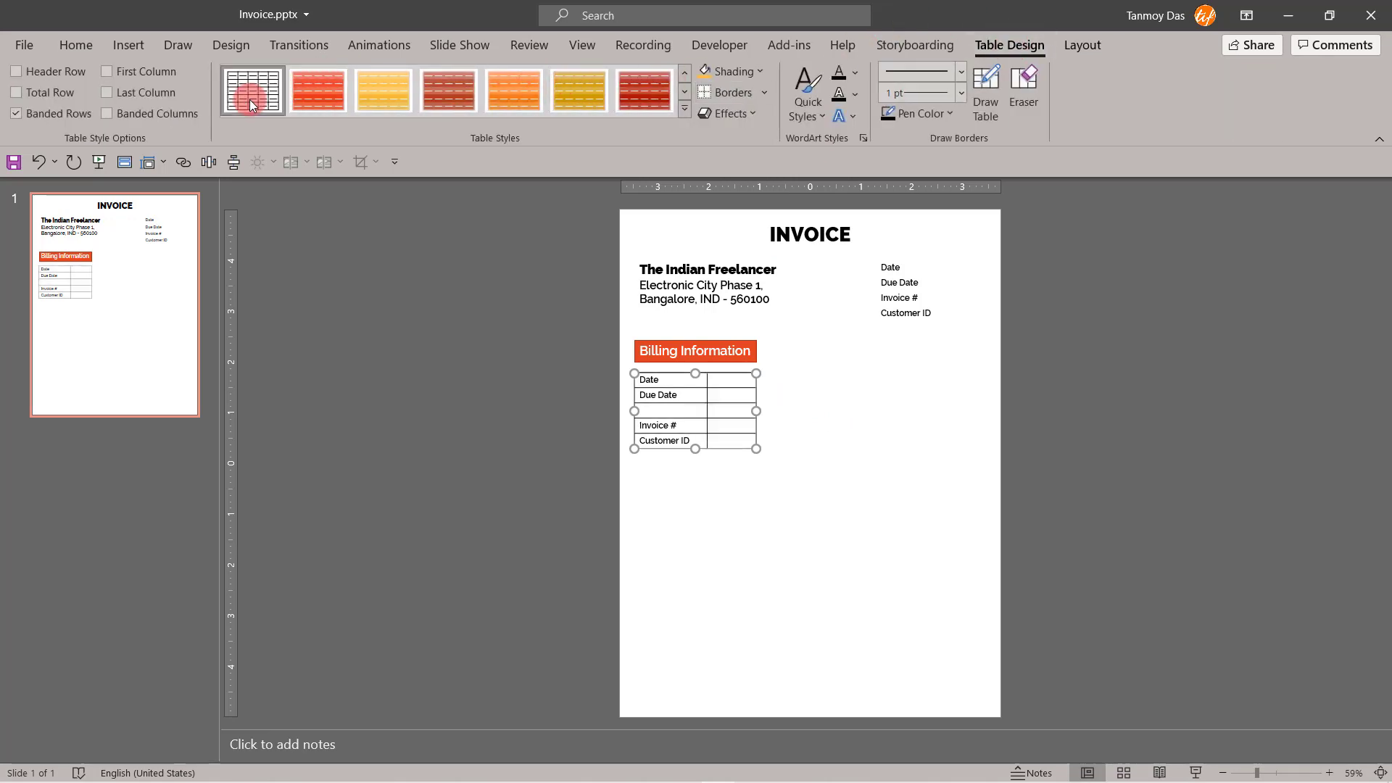
# Step: Check the reference invoice template in the browser and relabel the copied table's first two rows Name and Company Name
pyautogui.click(674, 382)
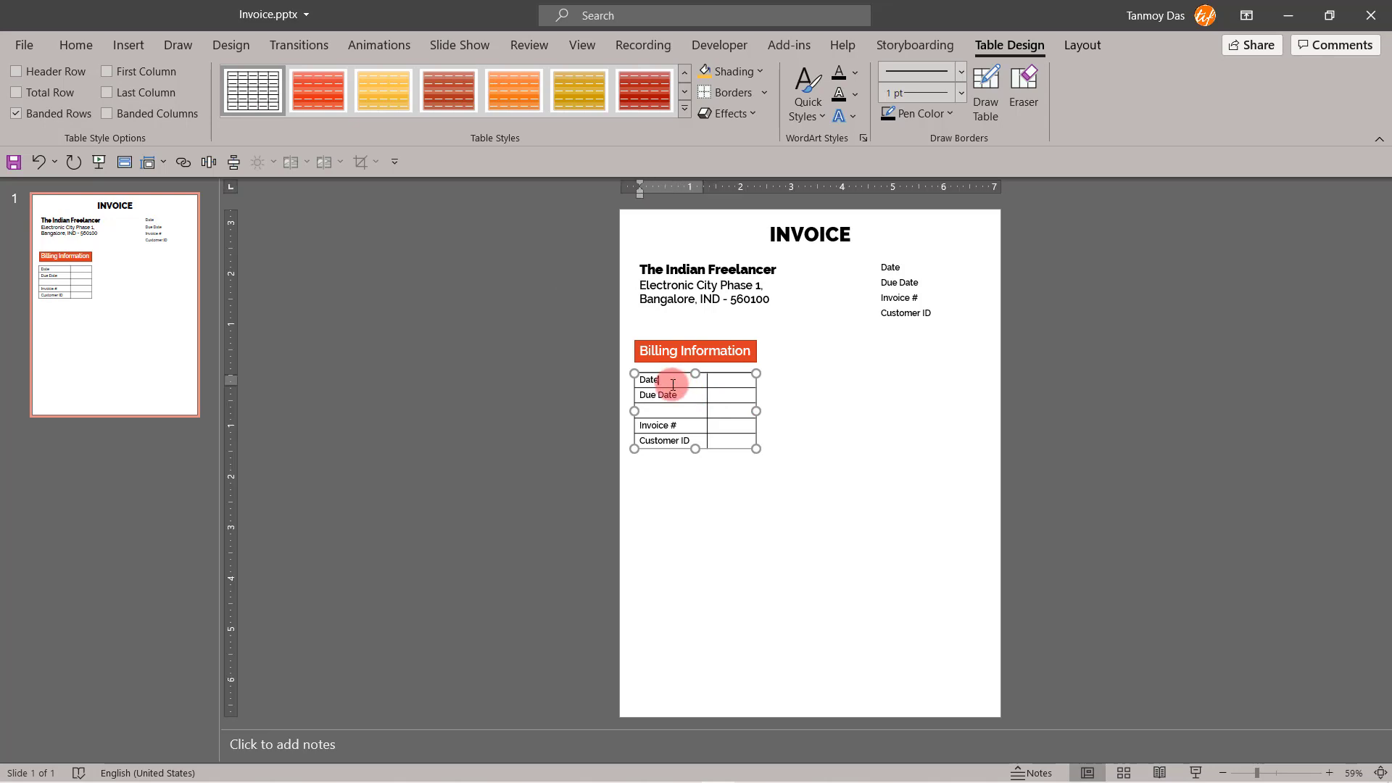
pyautogui.doubleClick(673, 382)
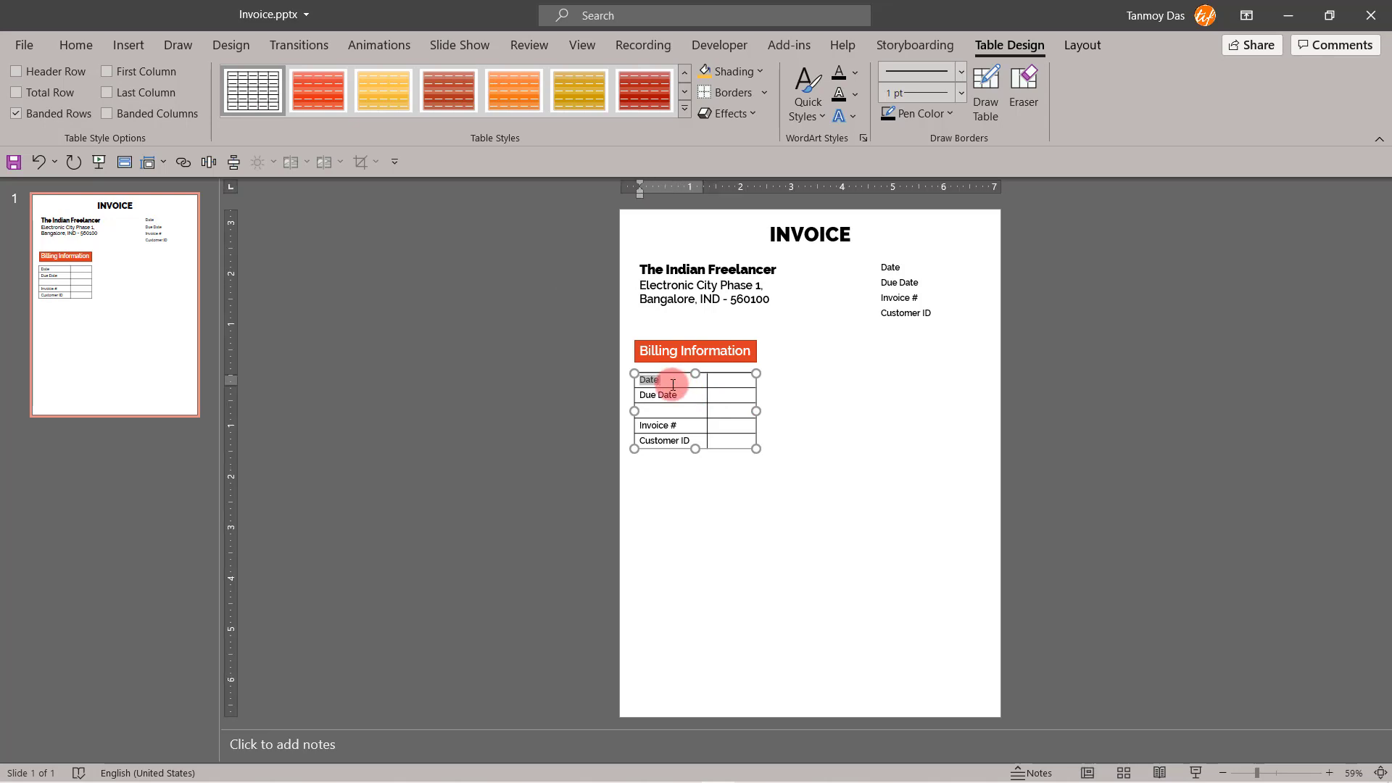
pyautogui.hotkey('alt', 'Tab')
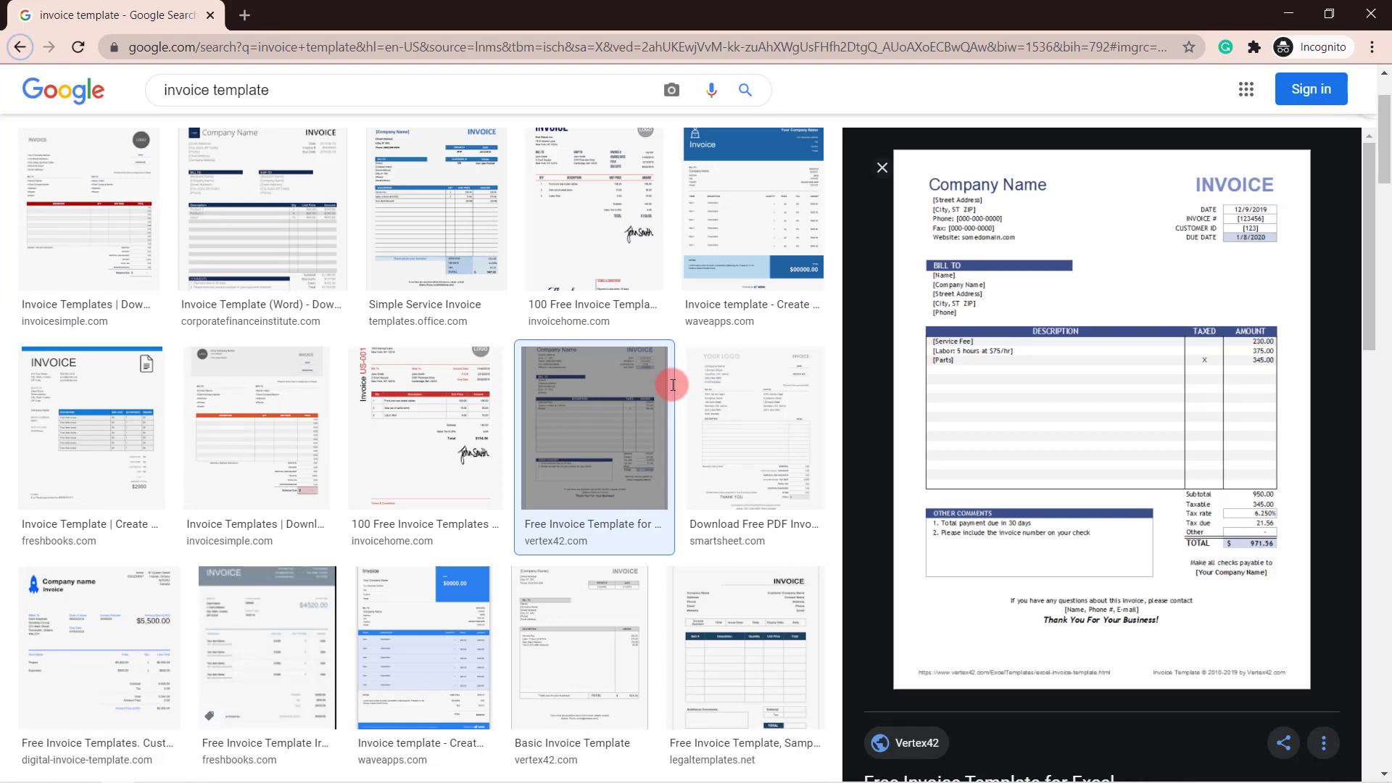
pyautogui.hotkey('alt', 'Tab')
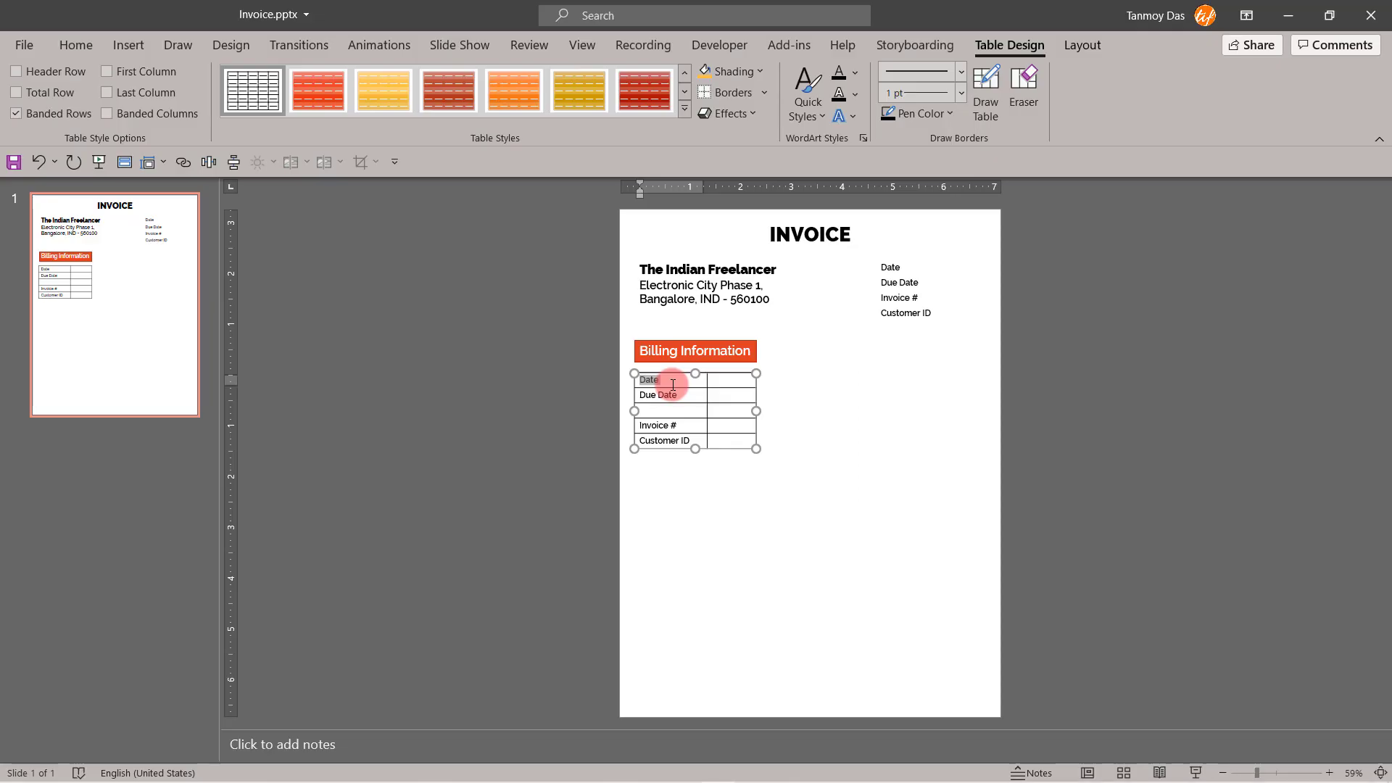
pyautogui.write('Name')
pyautogui.press('Tab')
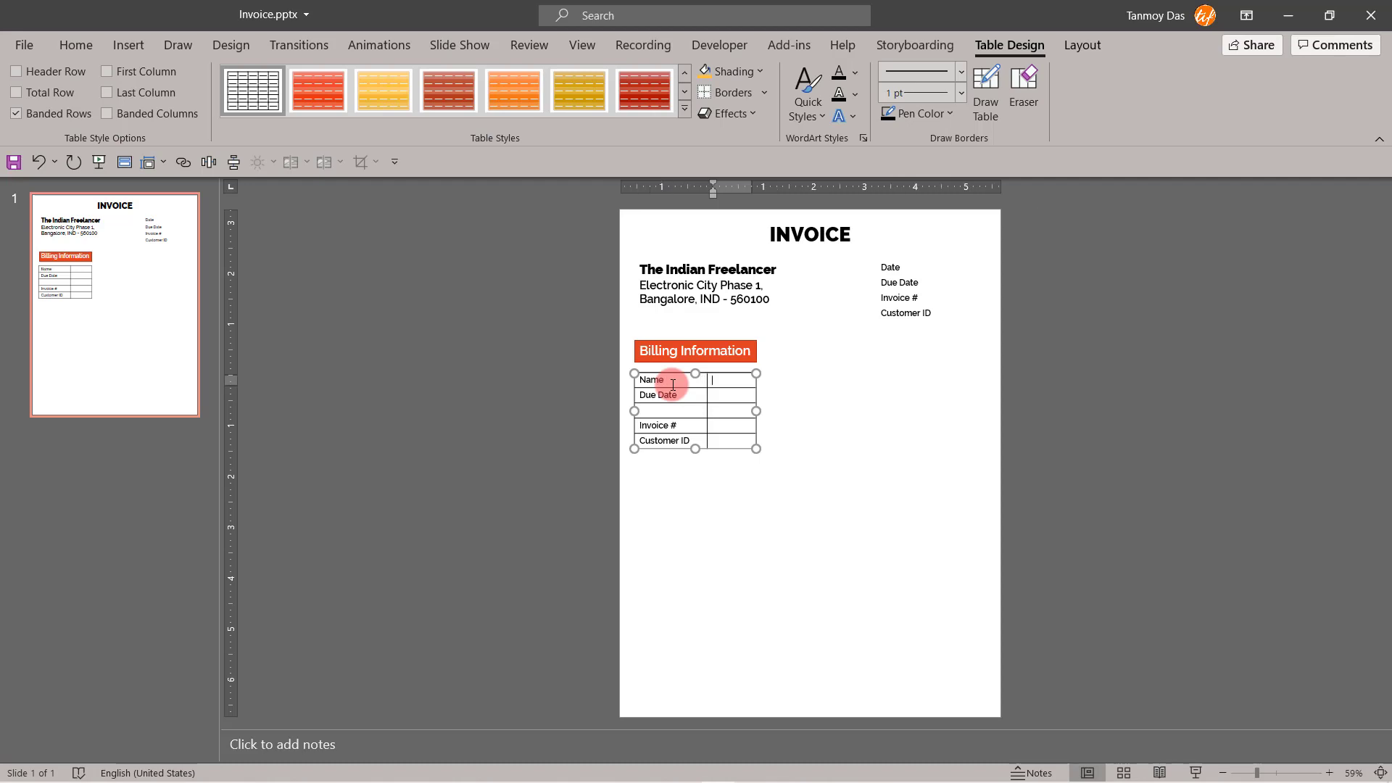
pyautogui.press('Tab')
pyautogui.write('Com')
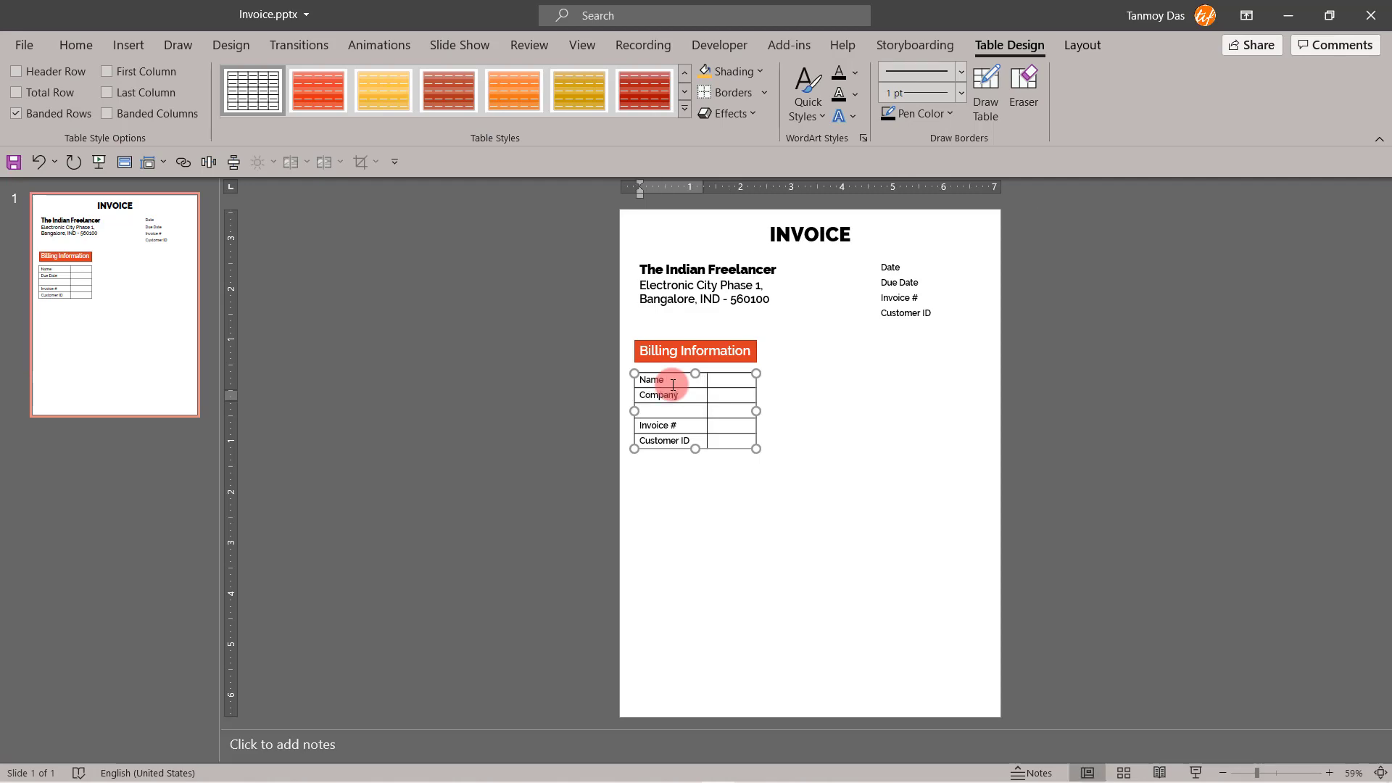
pyautogui.write('pany Name')
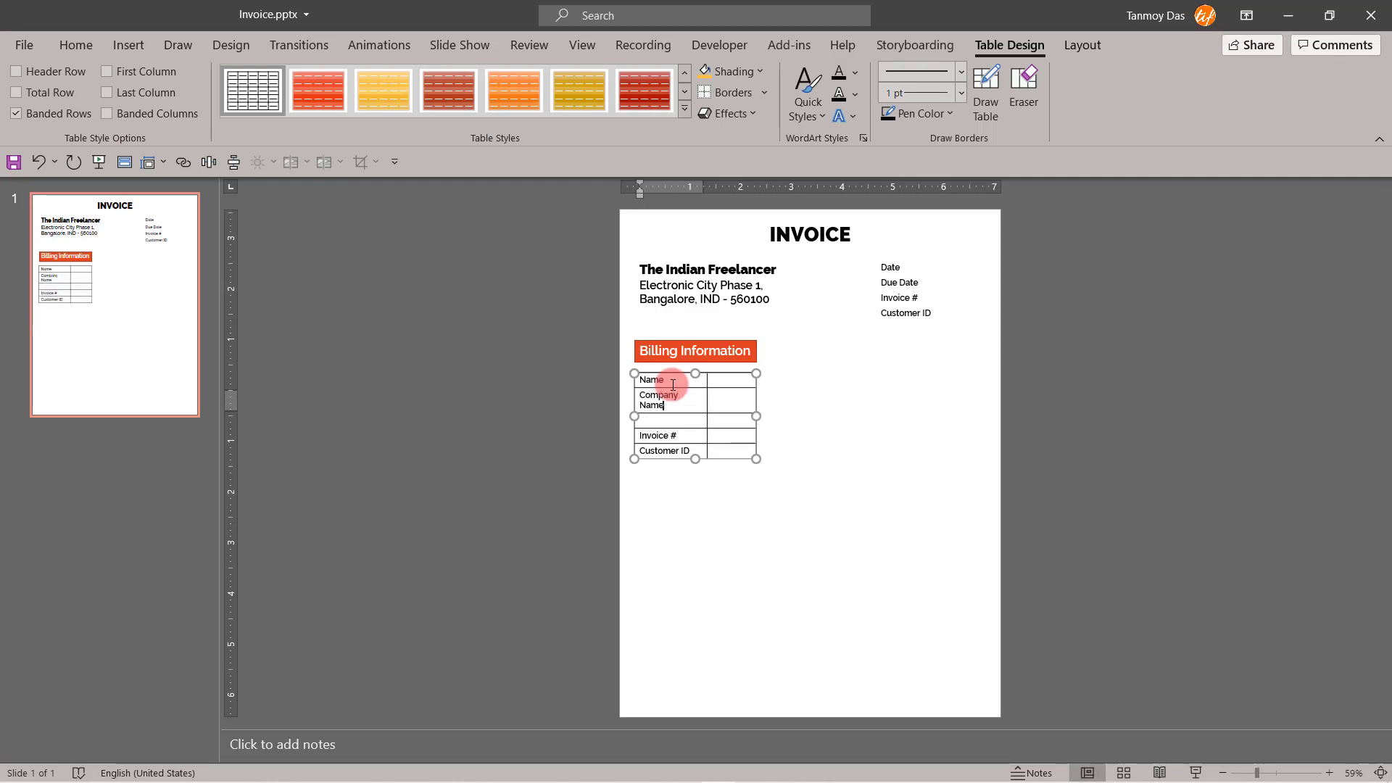
# Step: Label the remaining three rows of the billing table Street Address, City and Phone
pyautogui.press('Tab')
pyautogui.press('Tab')
pyautogui.write('Str')
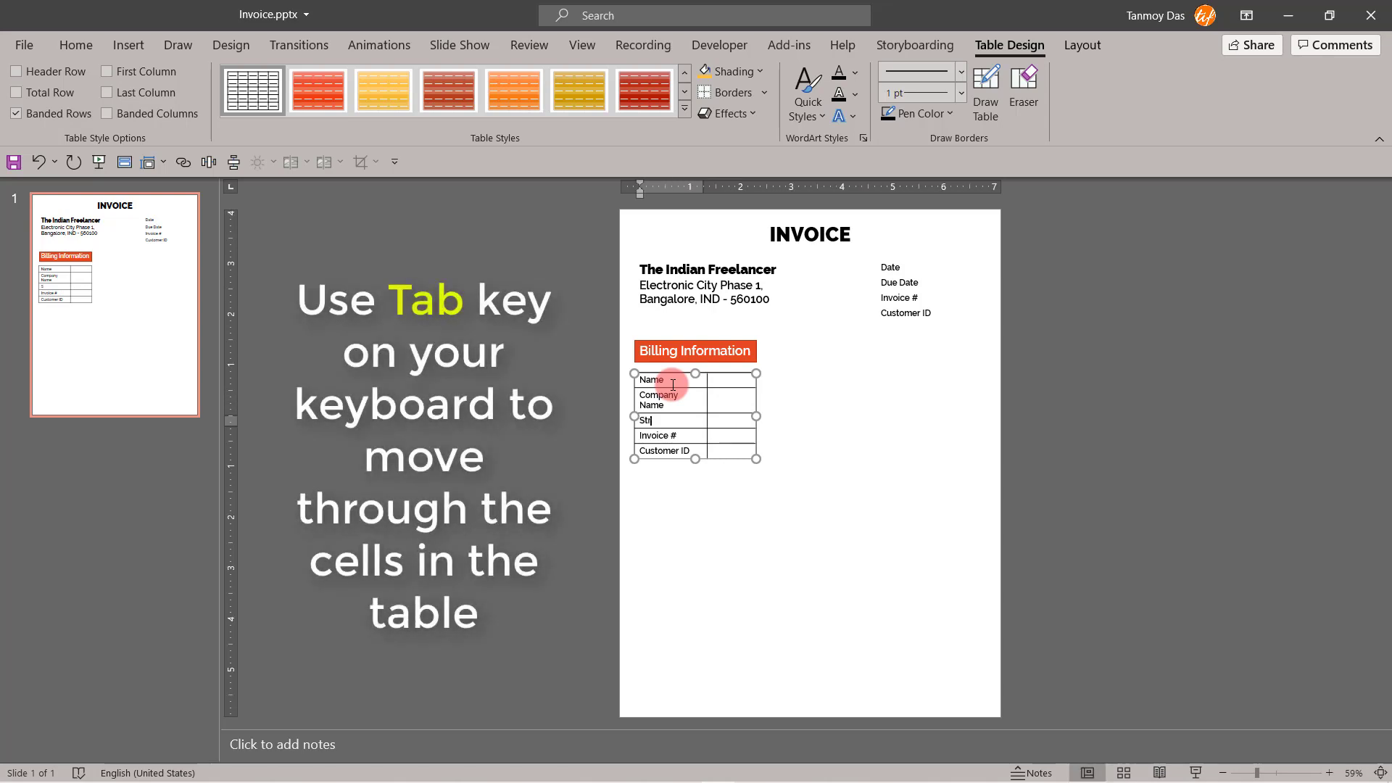
pyautogui.write('eet Addres')
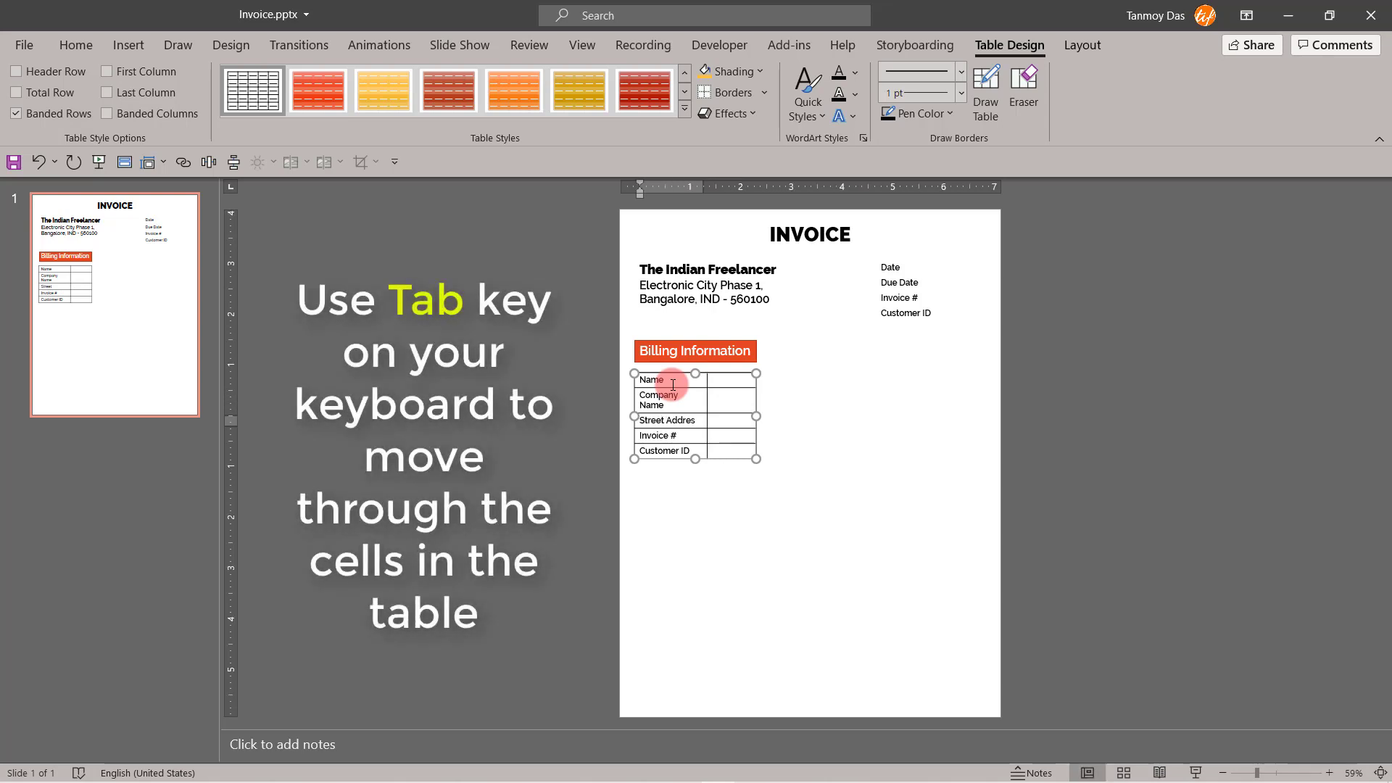
pyautogui.press('Tab')
pyautogui.press('Tab')
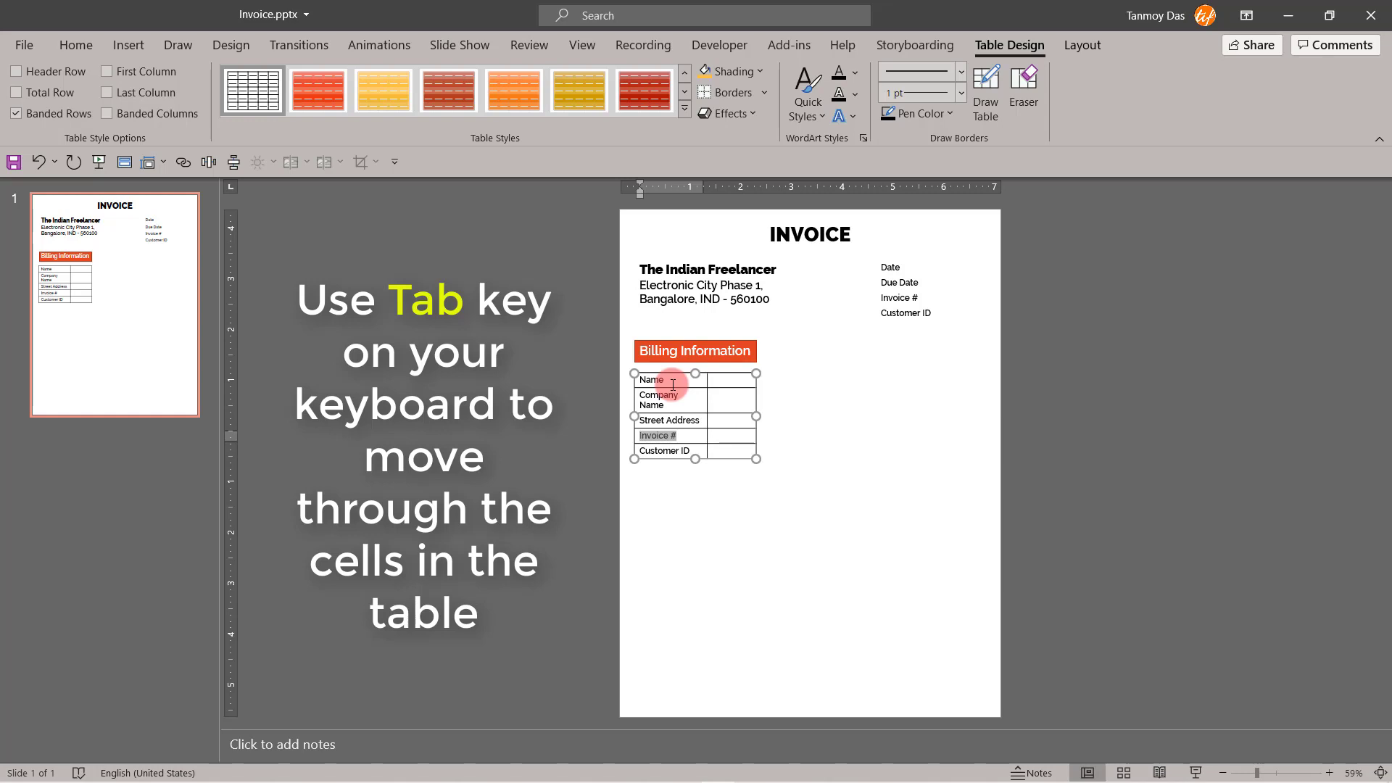
pyautogui.write('qity')
pyautogui.press('Tab')
pyautogui.press('Tab')
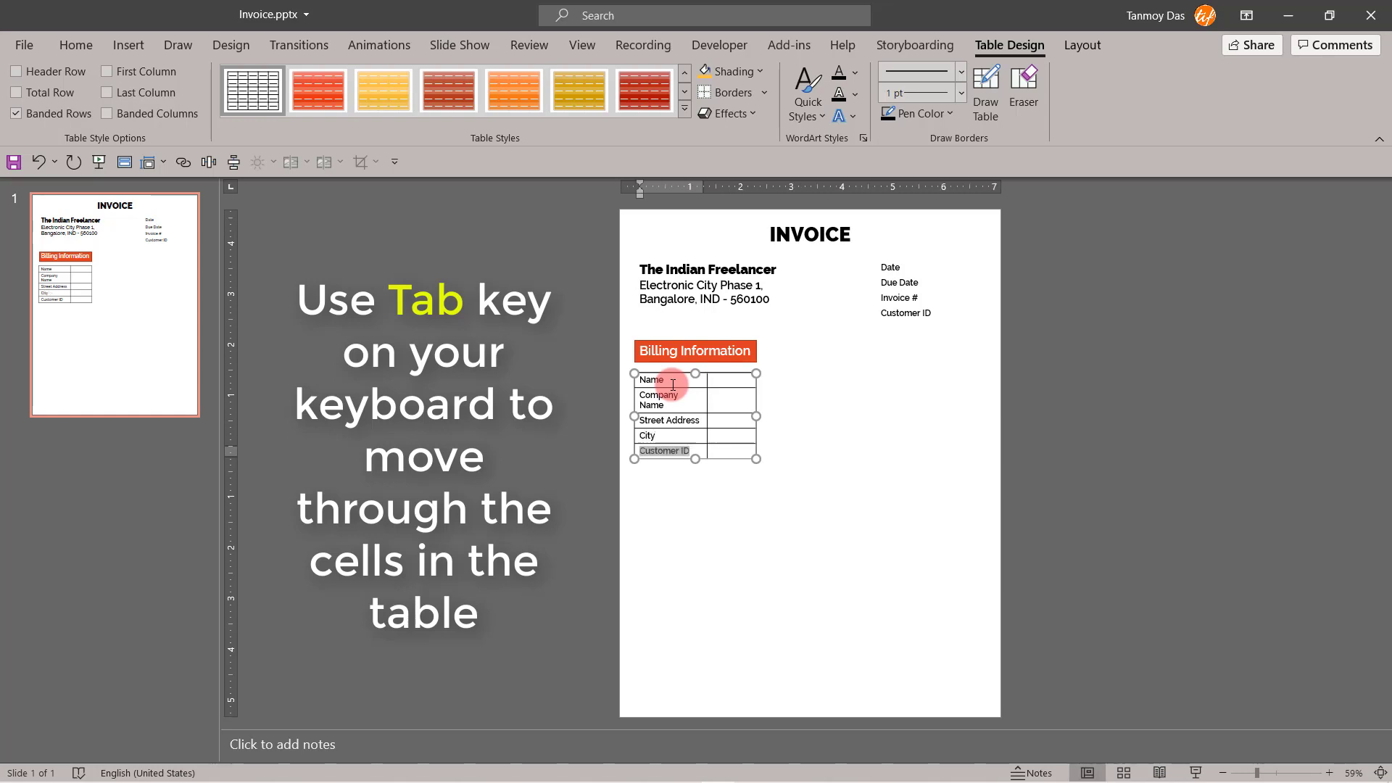
pyautogui.write('Phone')
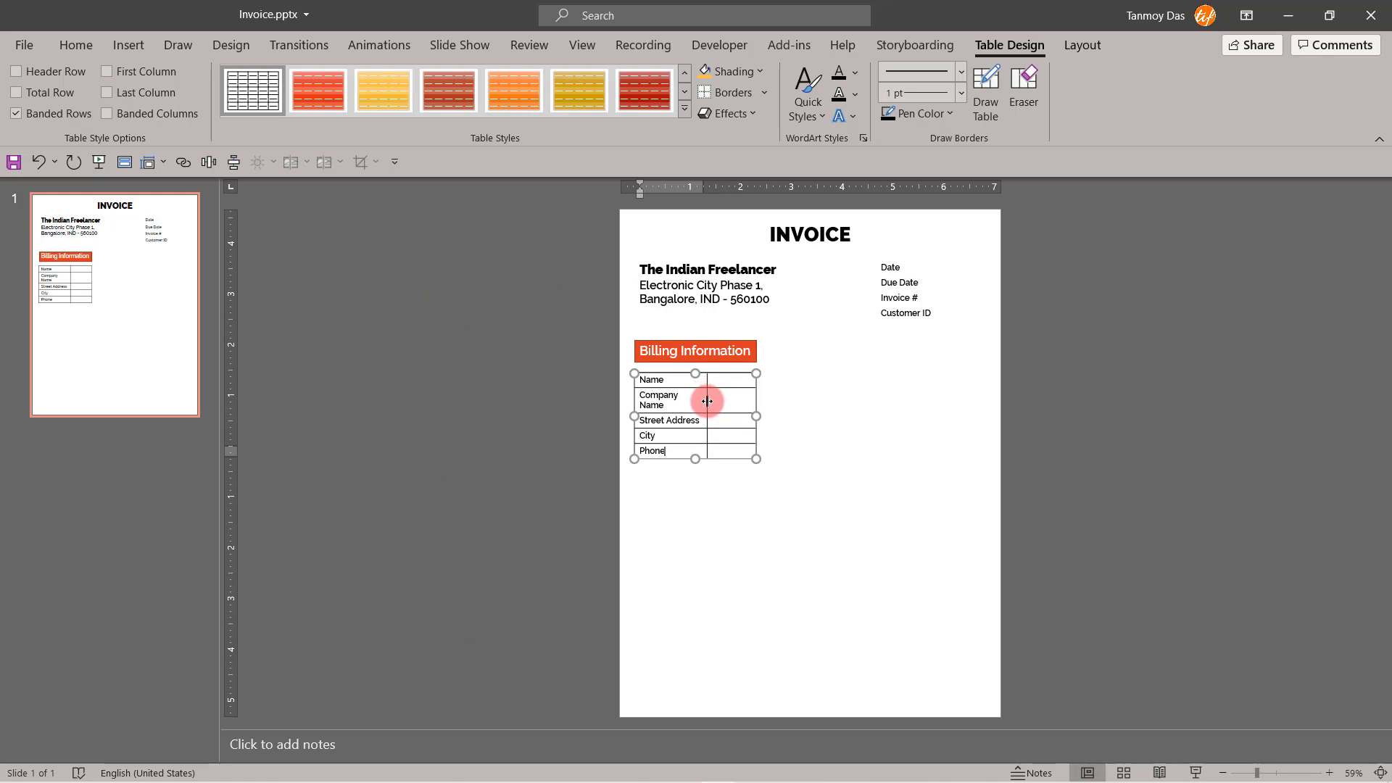
# Step: Widen the billing table to the right edge of the details table above and narrow its first column close to the labels
pyautogui.moveTo(707, 401); pyautogui.dragTo(980, 398)
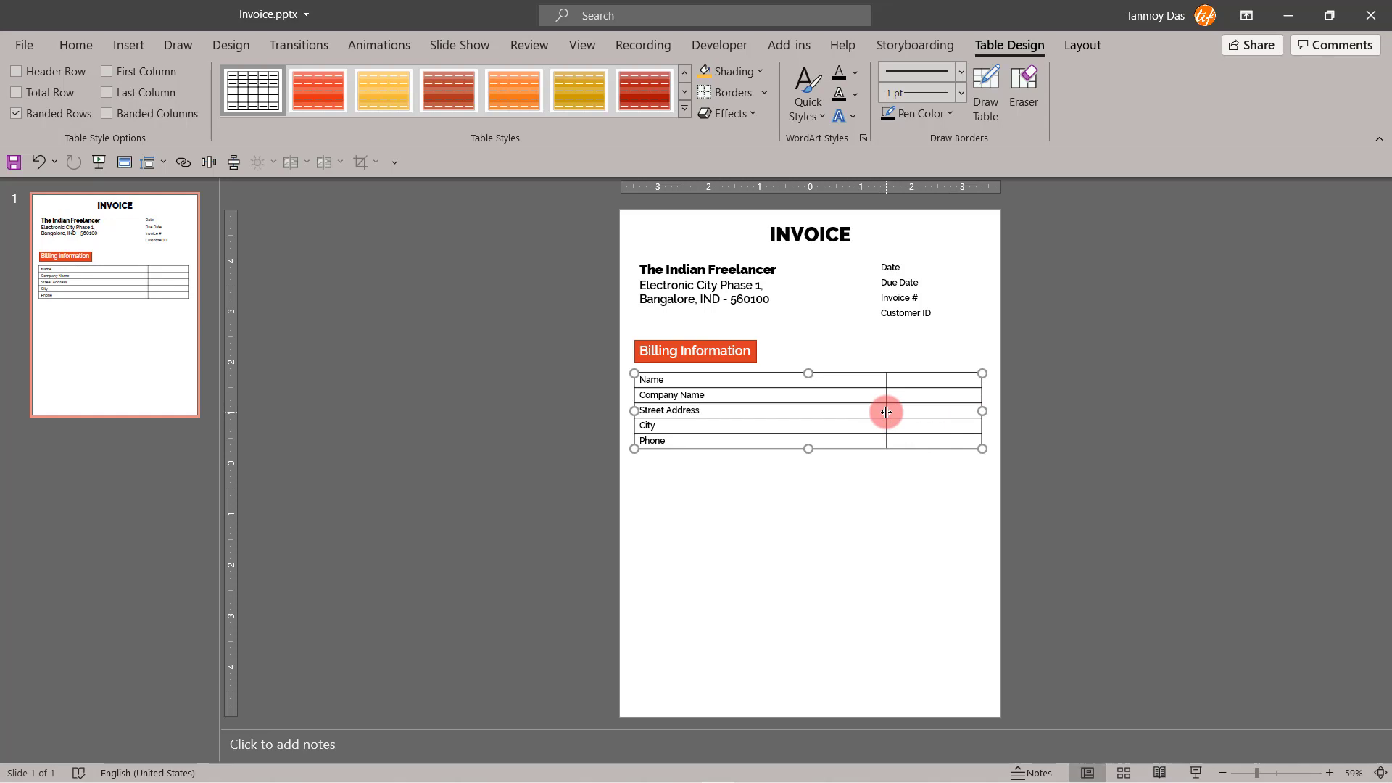
pyautogui.moveTo(886, 411); pyautogui.dragTo(723, 405)
pyautogui.click(778, 522)
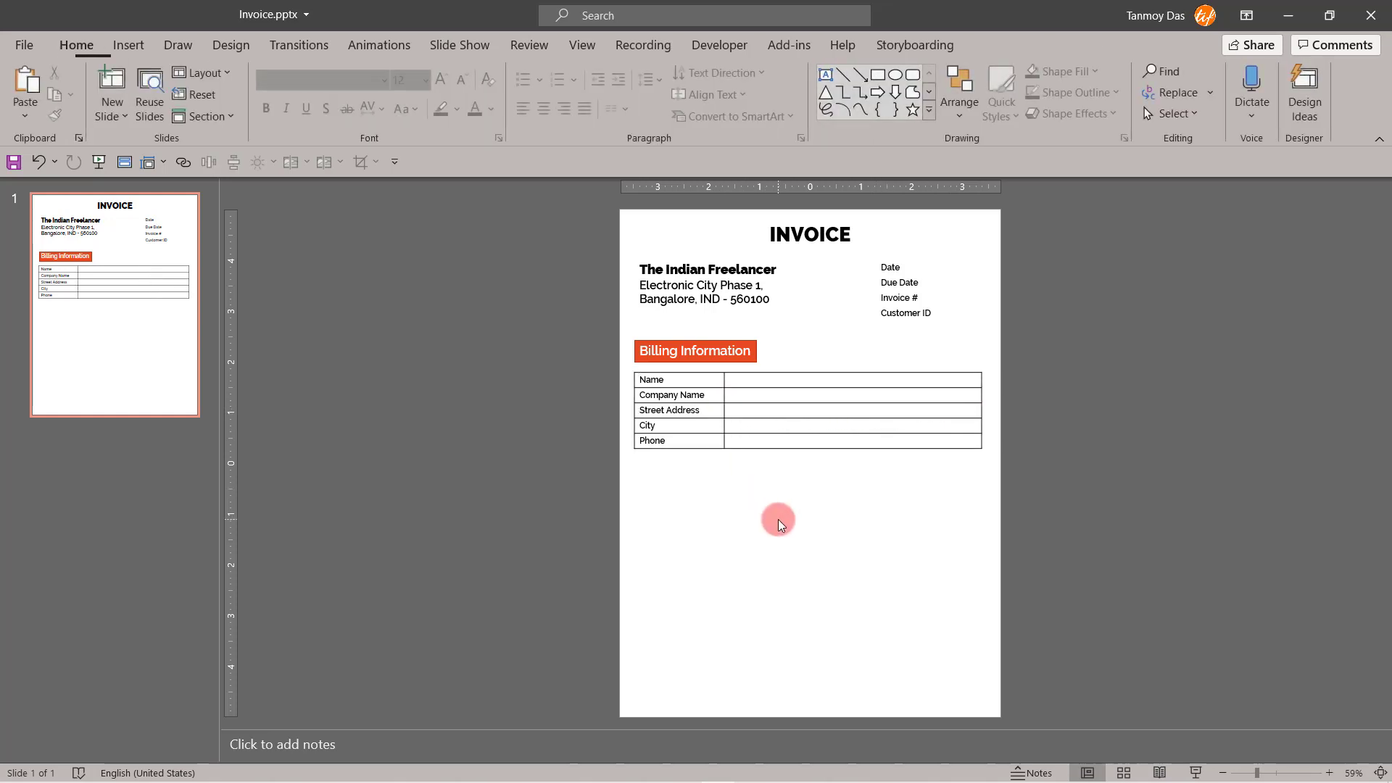